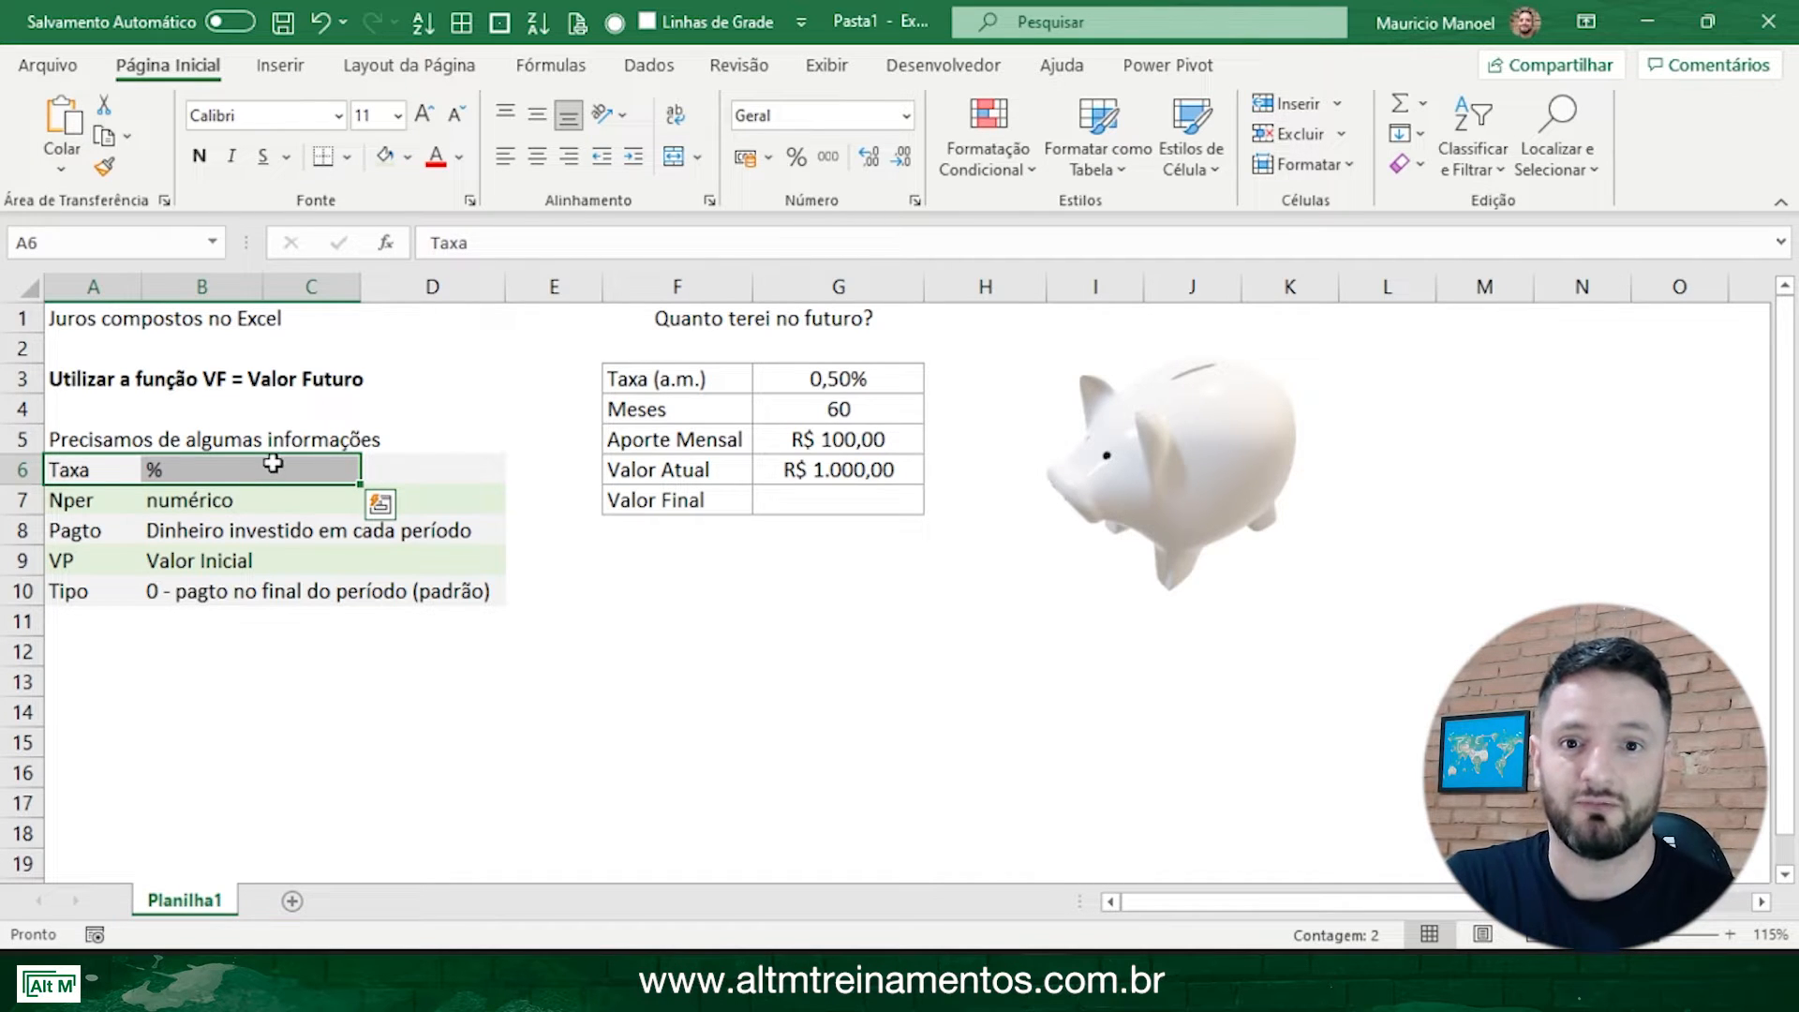
Step: Review the VF function arguments in A6:D10 against the matching rate, months, monthly deposit, current value and final value rows in F3:G7
{"action": "left_click", "coordinate": [65, 506]}
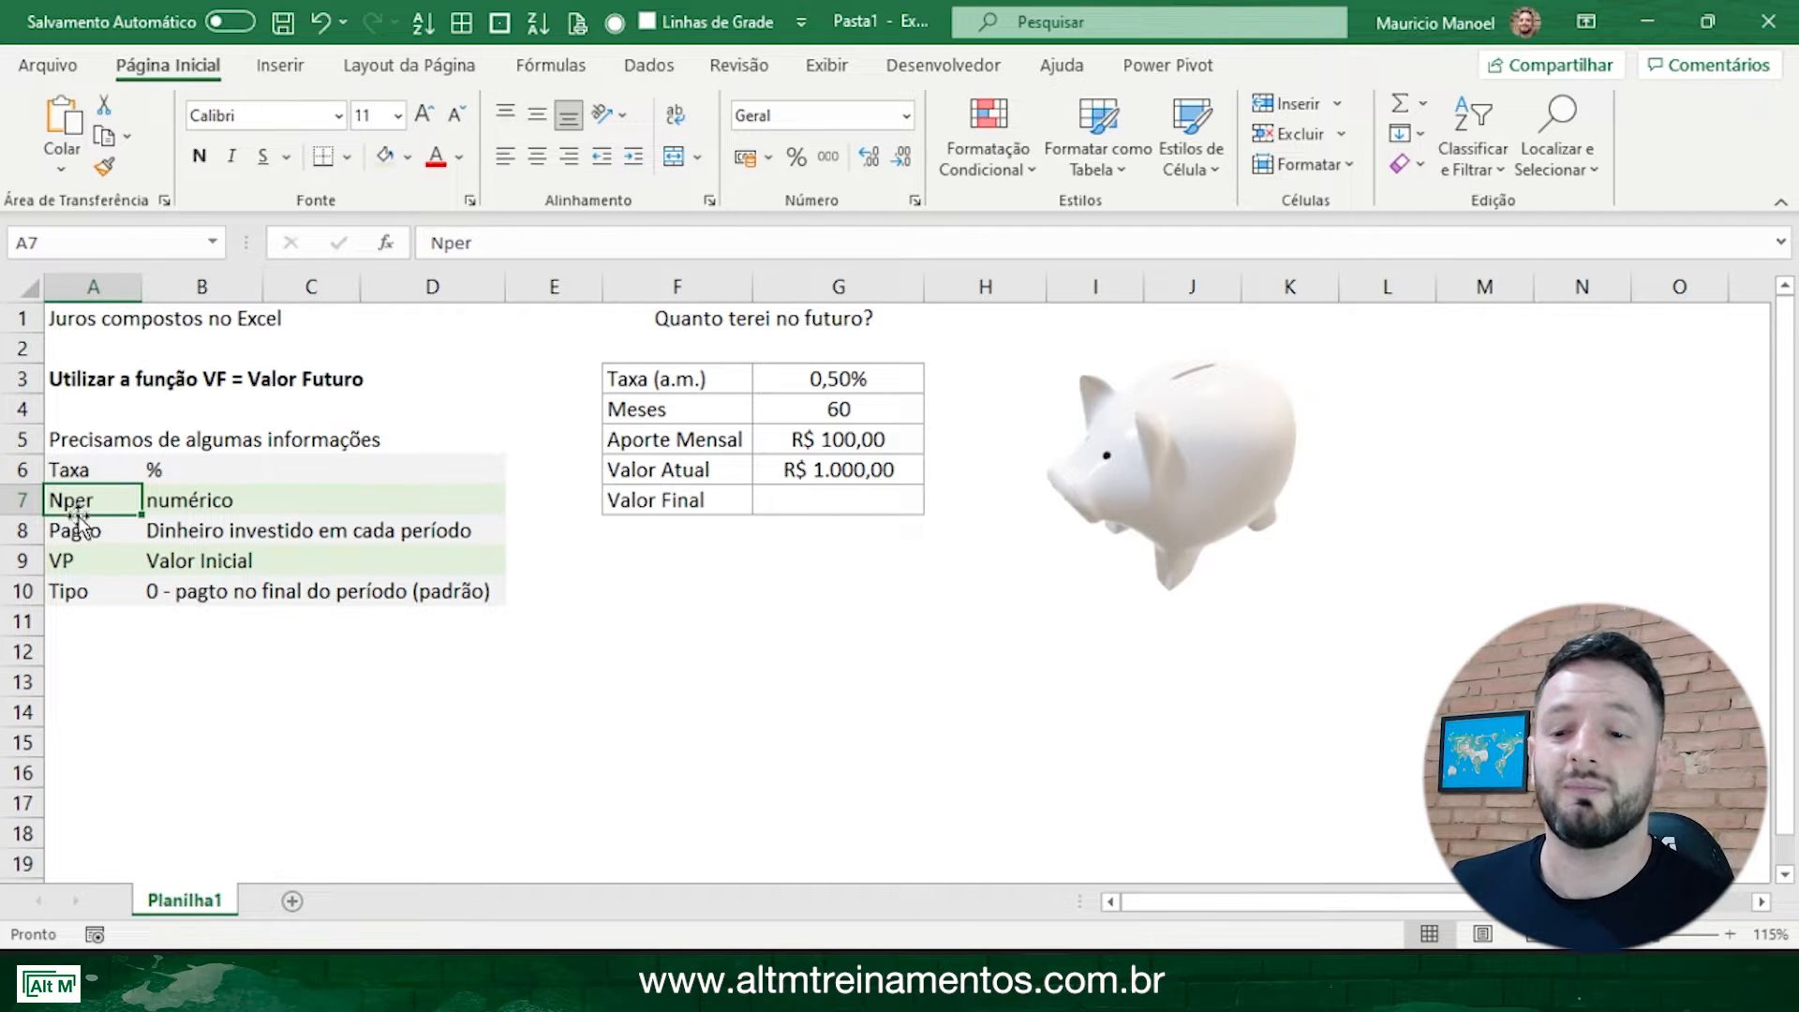
{"action": "left_click", "coordinate": [174, 466]}
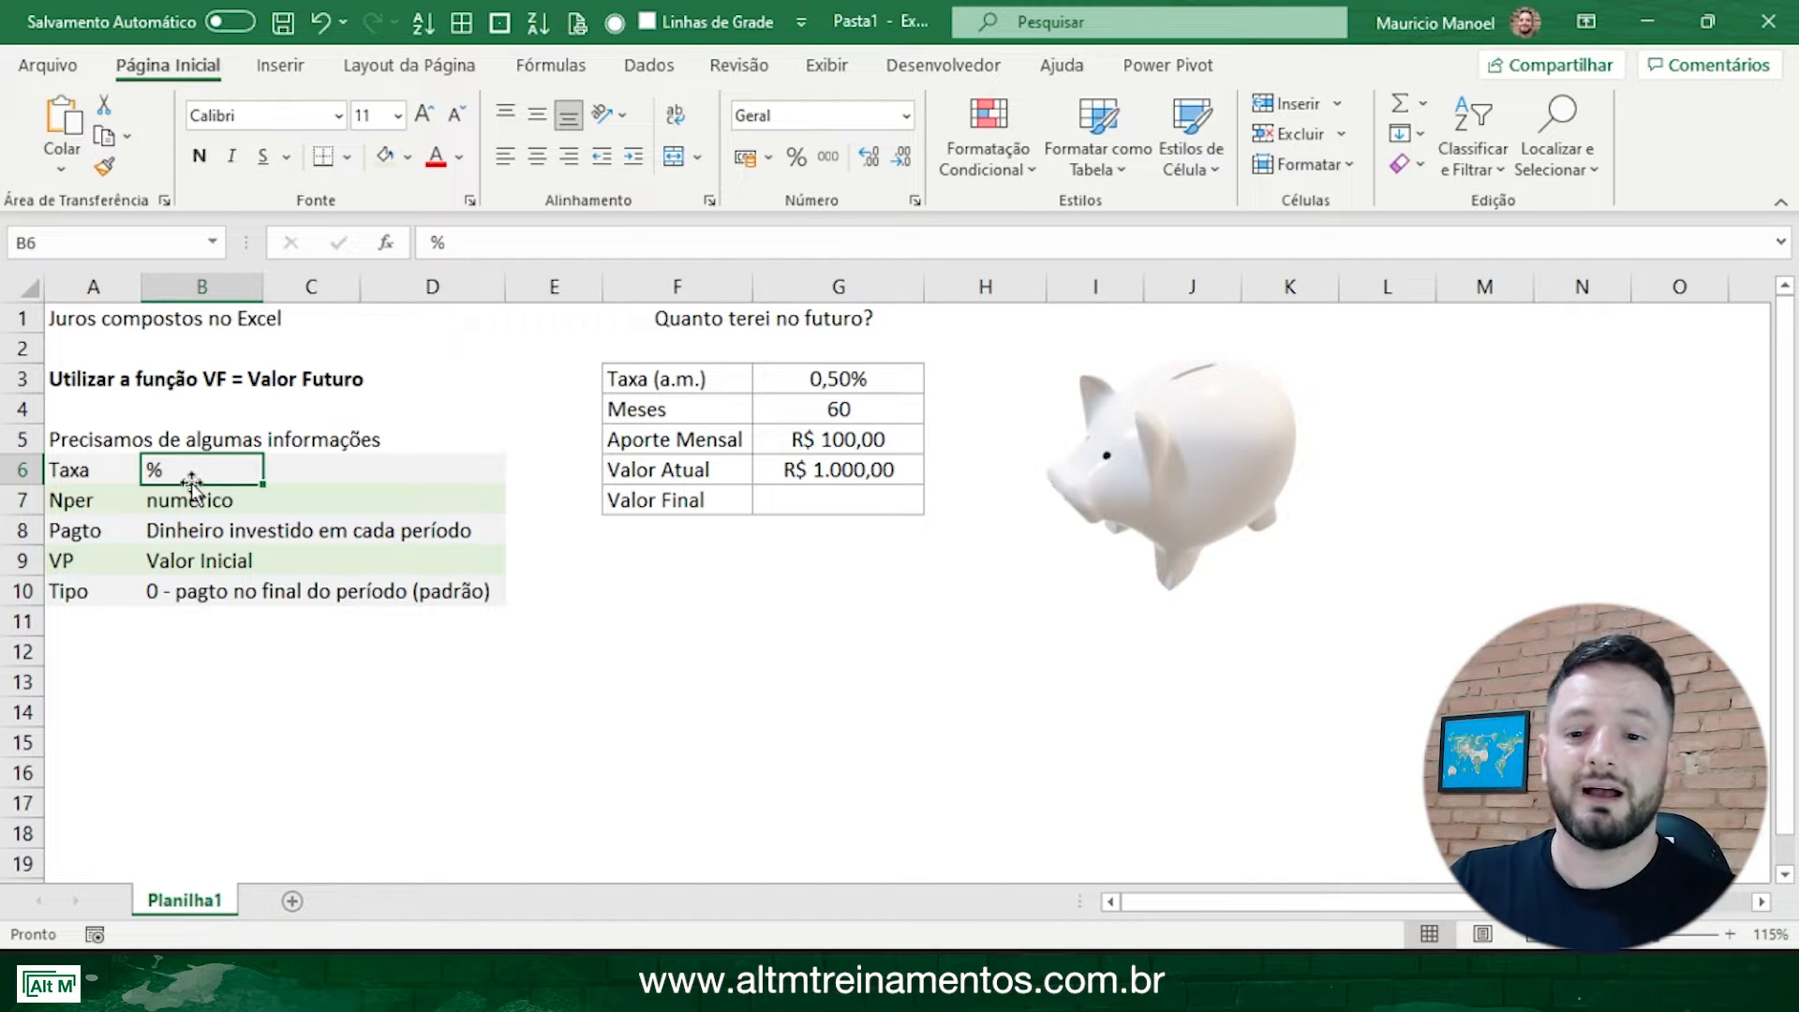
{"action": "left_click", "coordinate": [691, 379]}
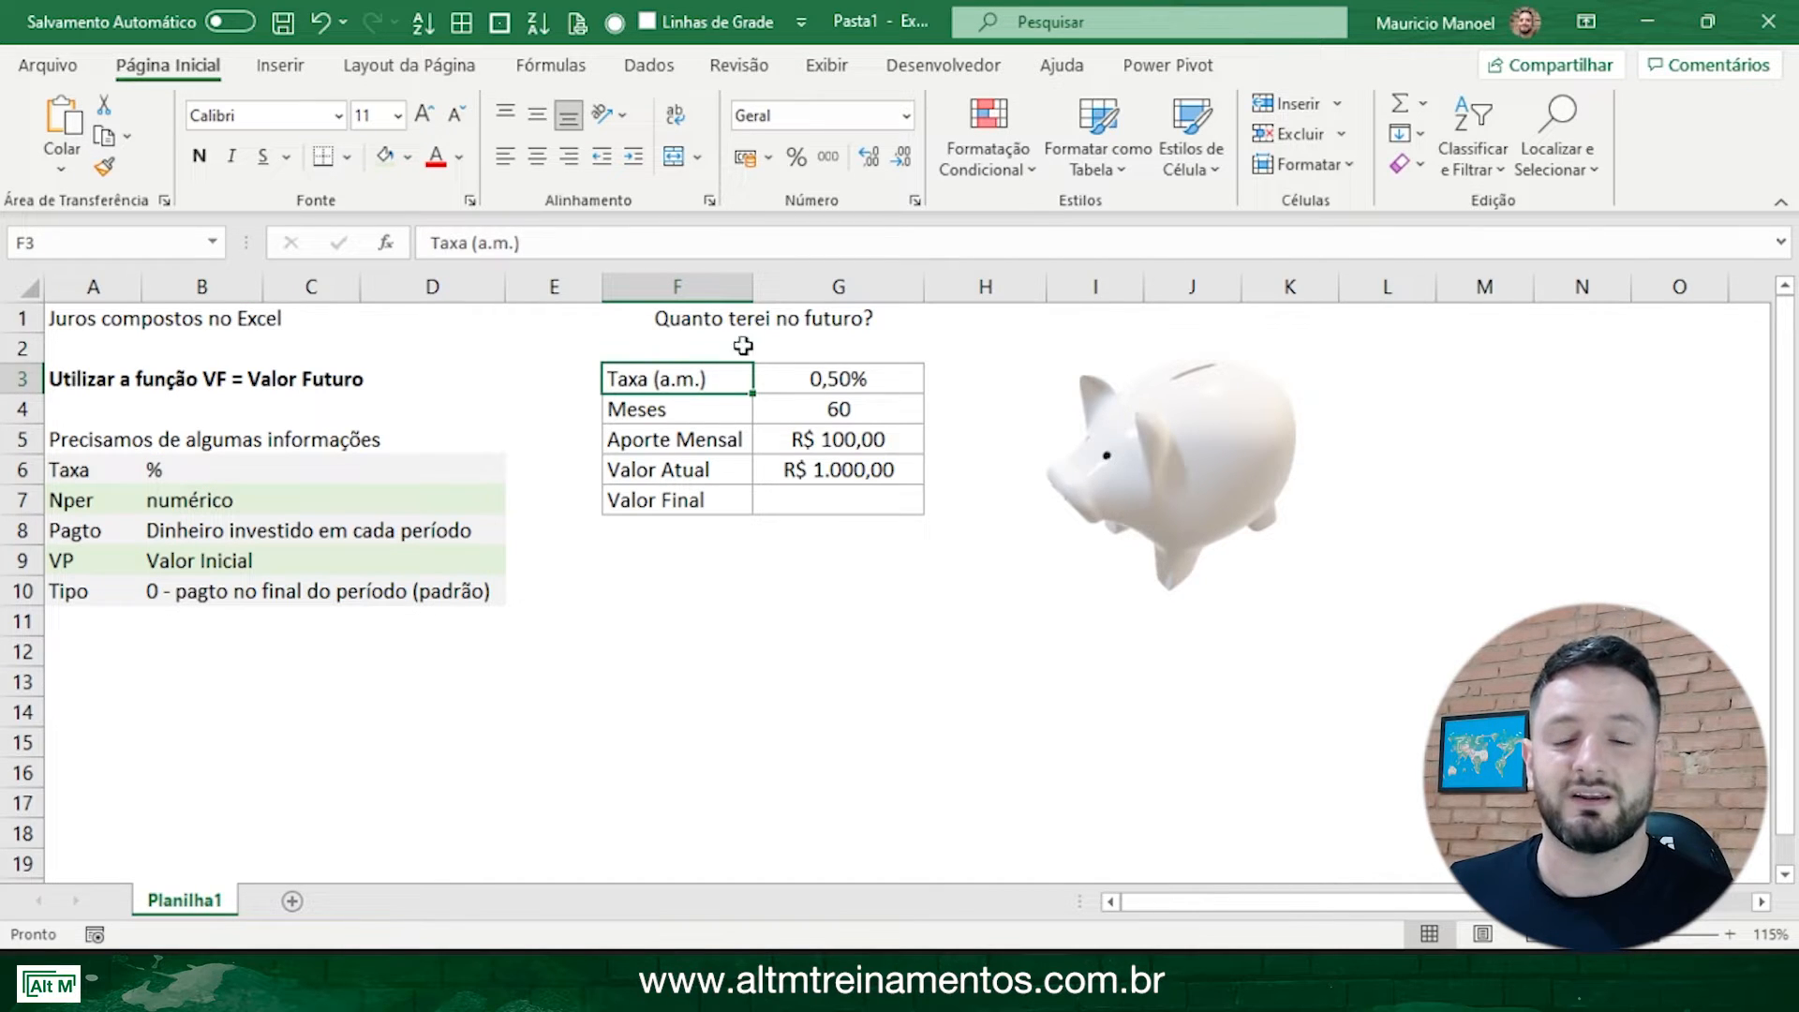
{"action": "left_click", "coordinate": [732, 403]}
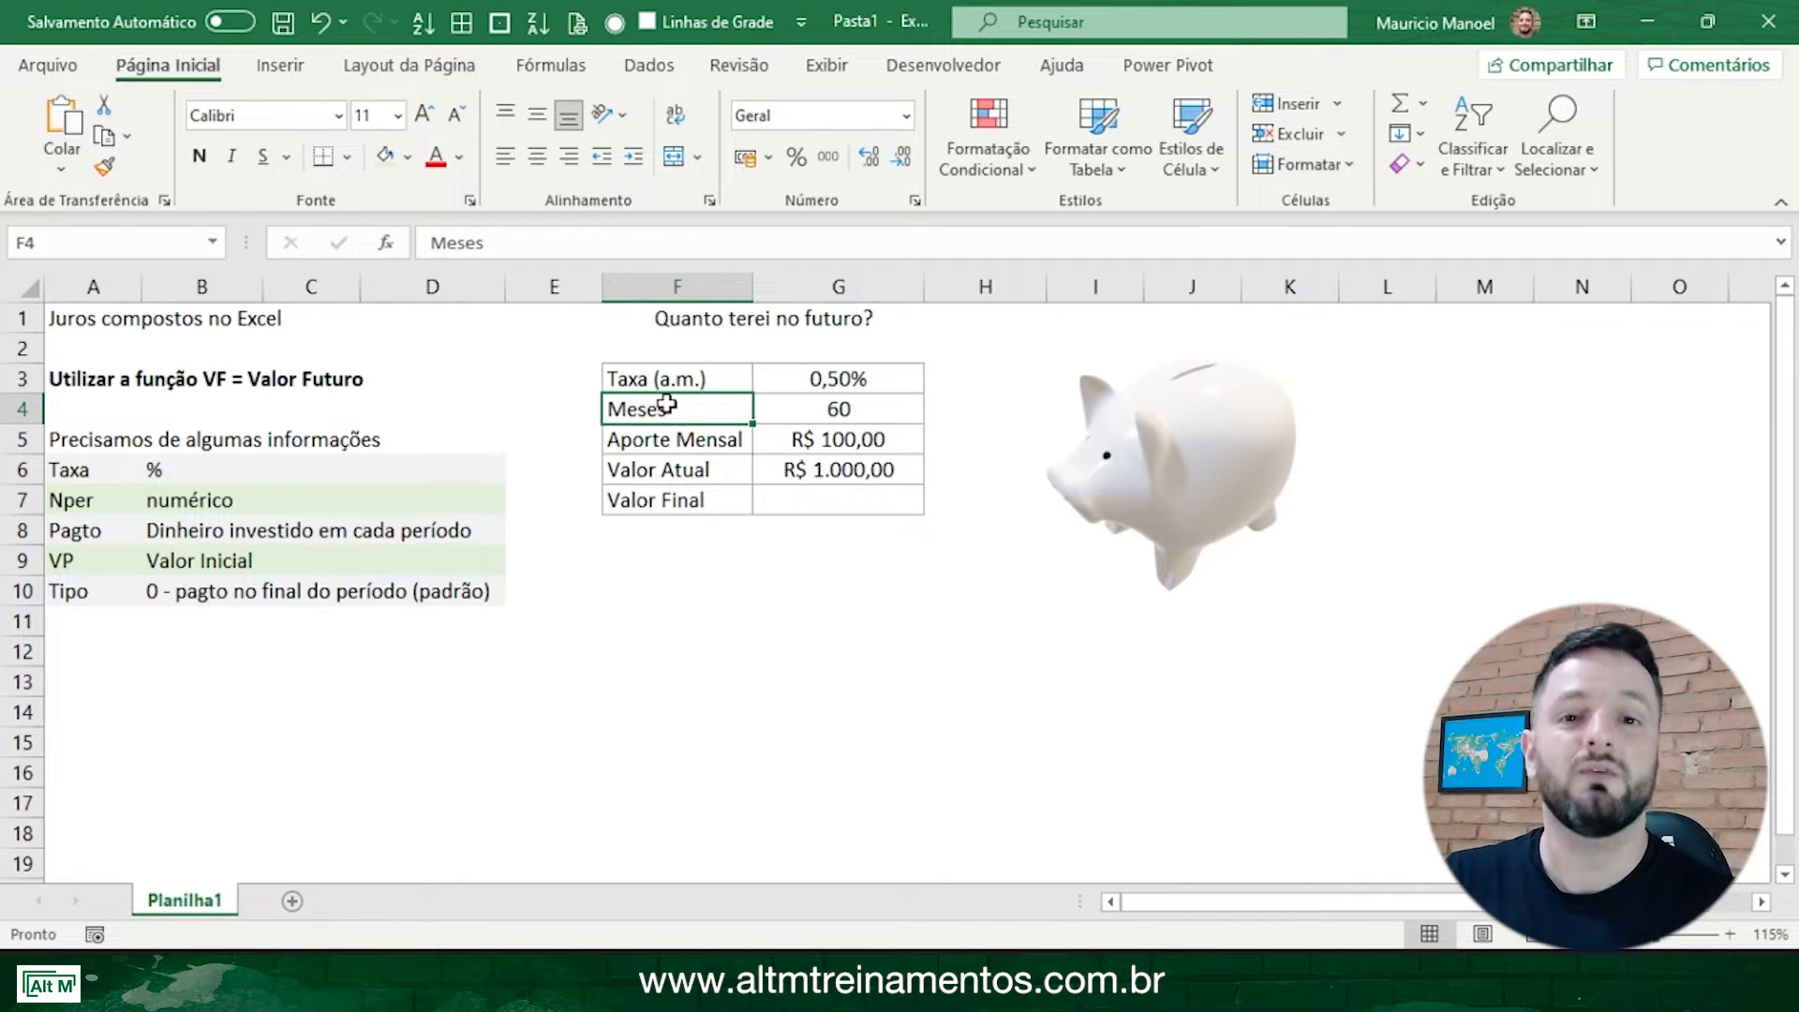
{"action": "left_click", "coordinate": [85, 532]}
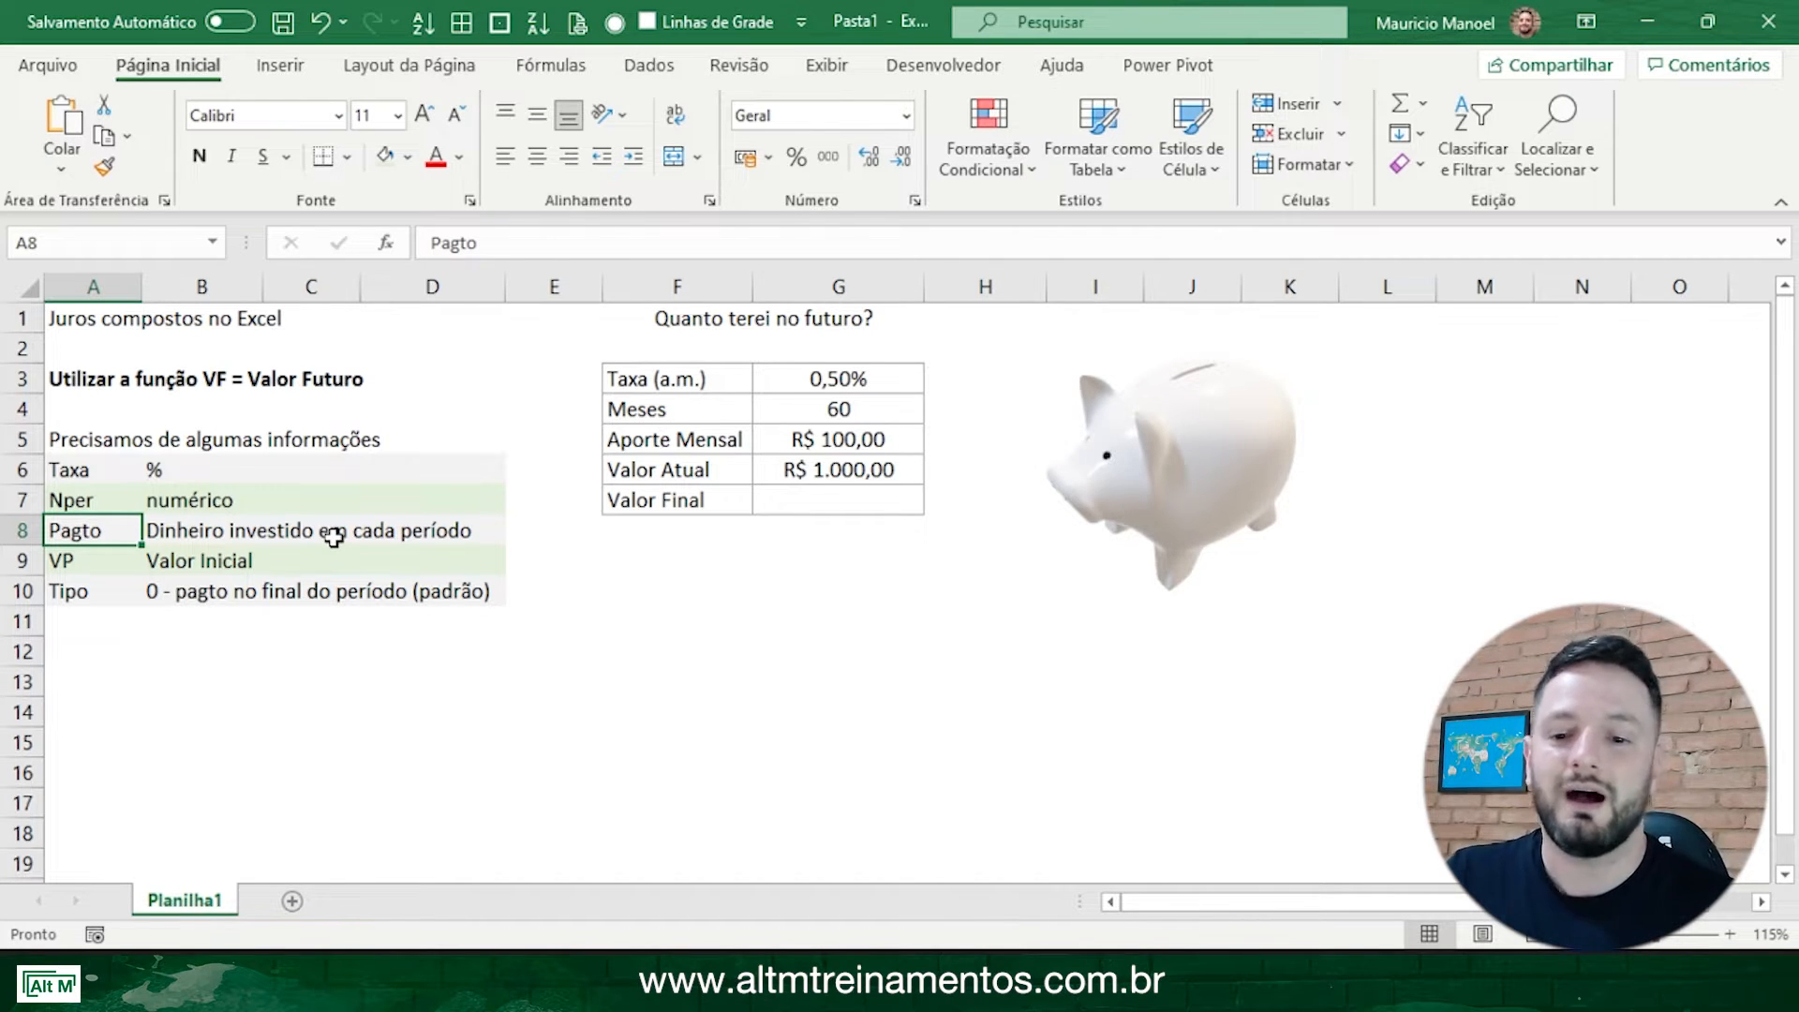
{"action": "left_click", "coordinate": [852, 439]}
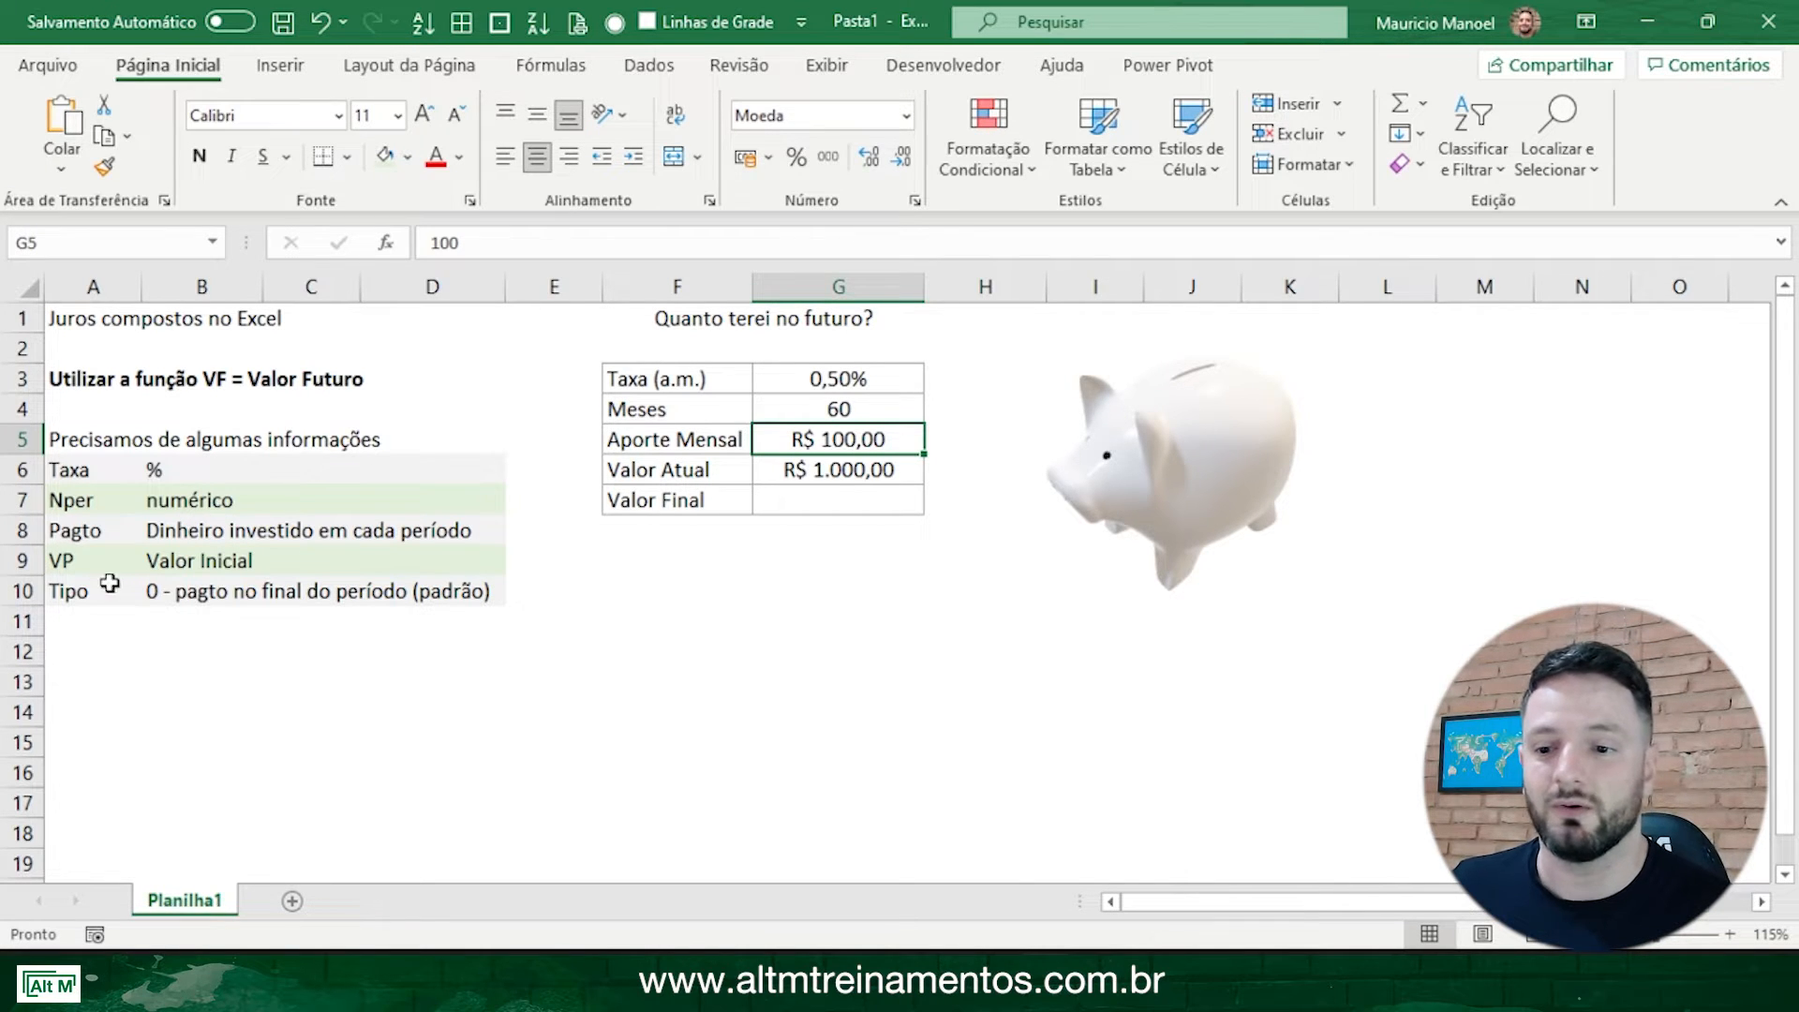
{"action": "left_click", "coordinate": [64, 561]}
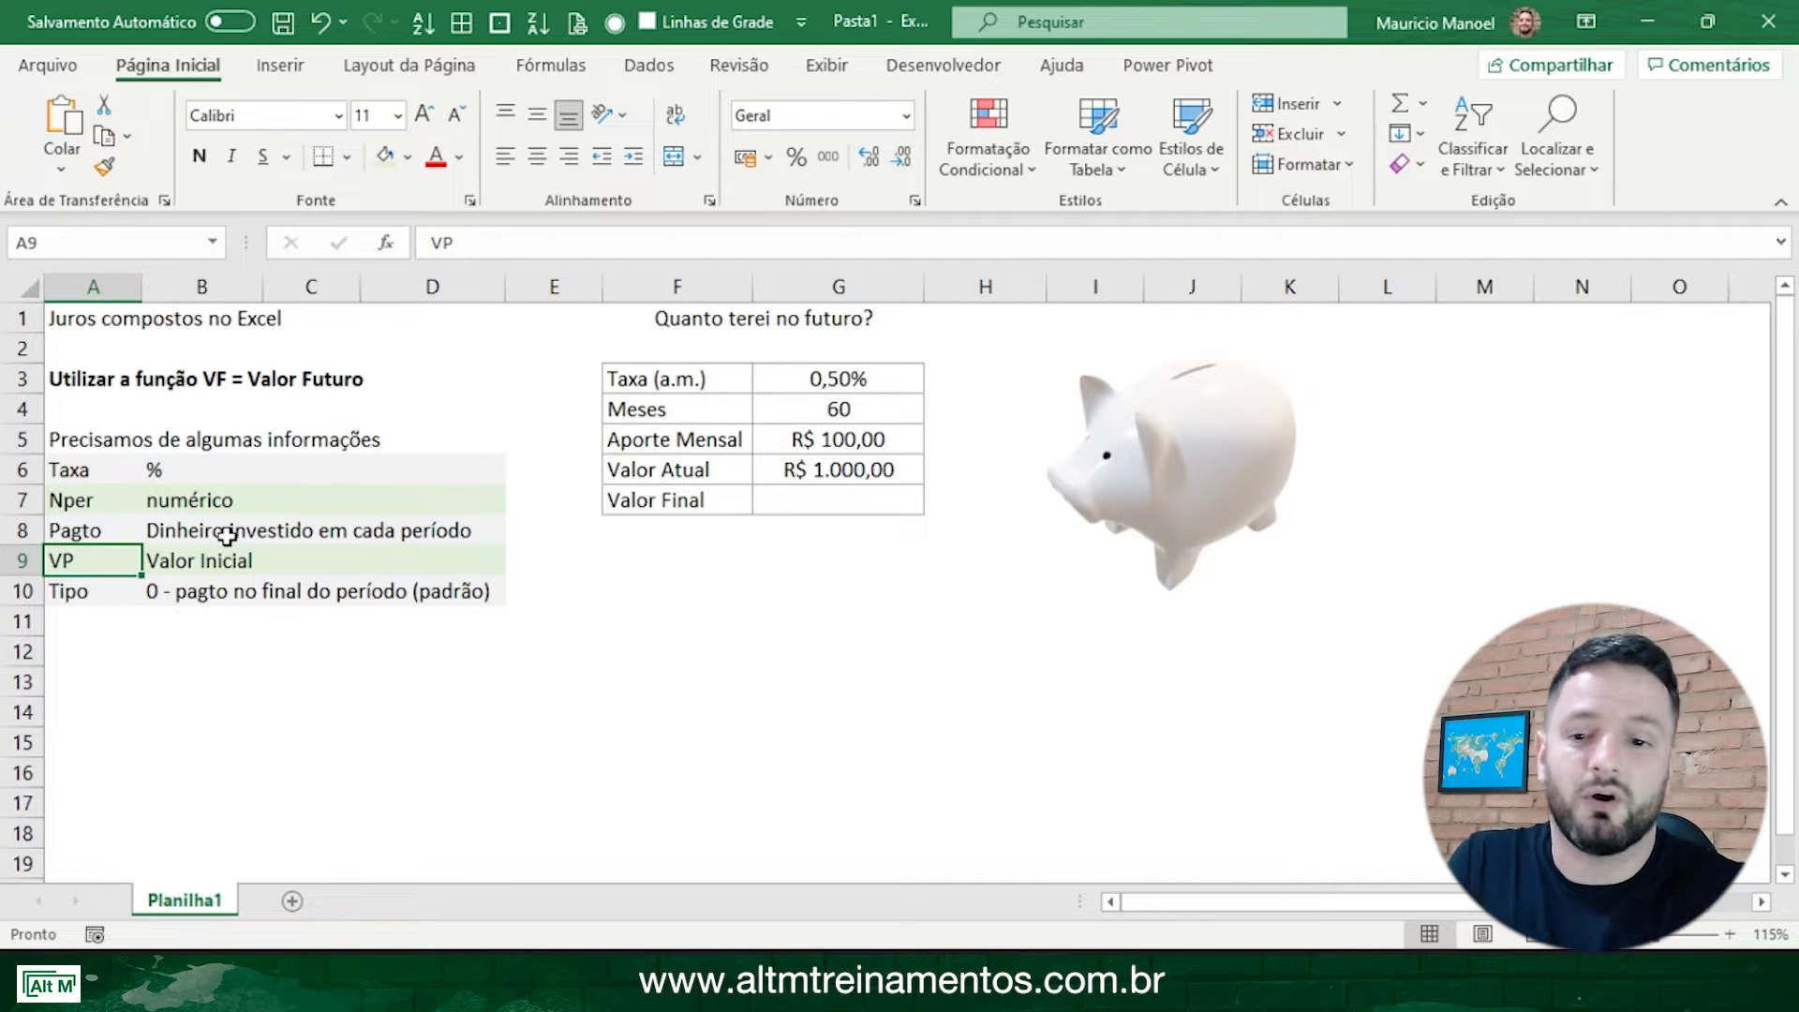
{"action": "left_click", "coordinate": [881, 470]}
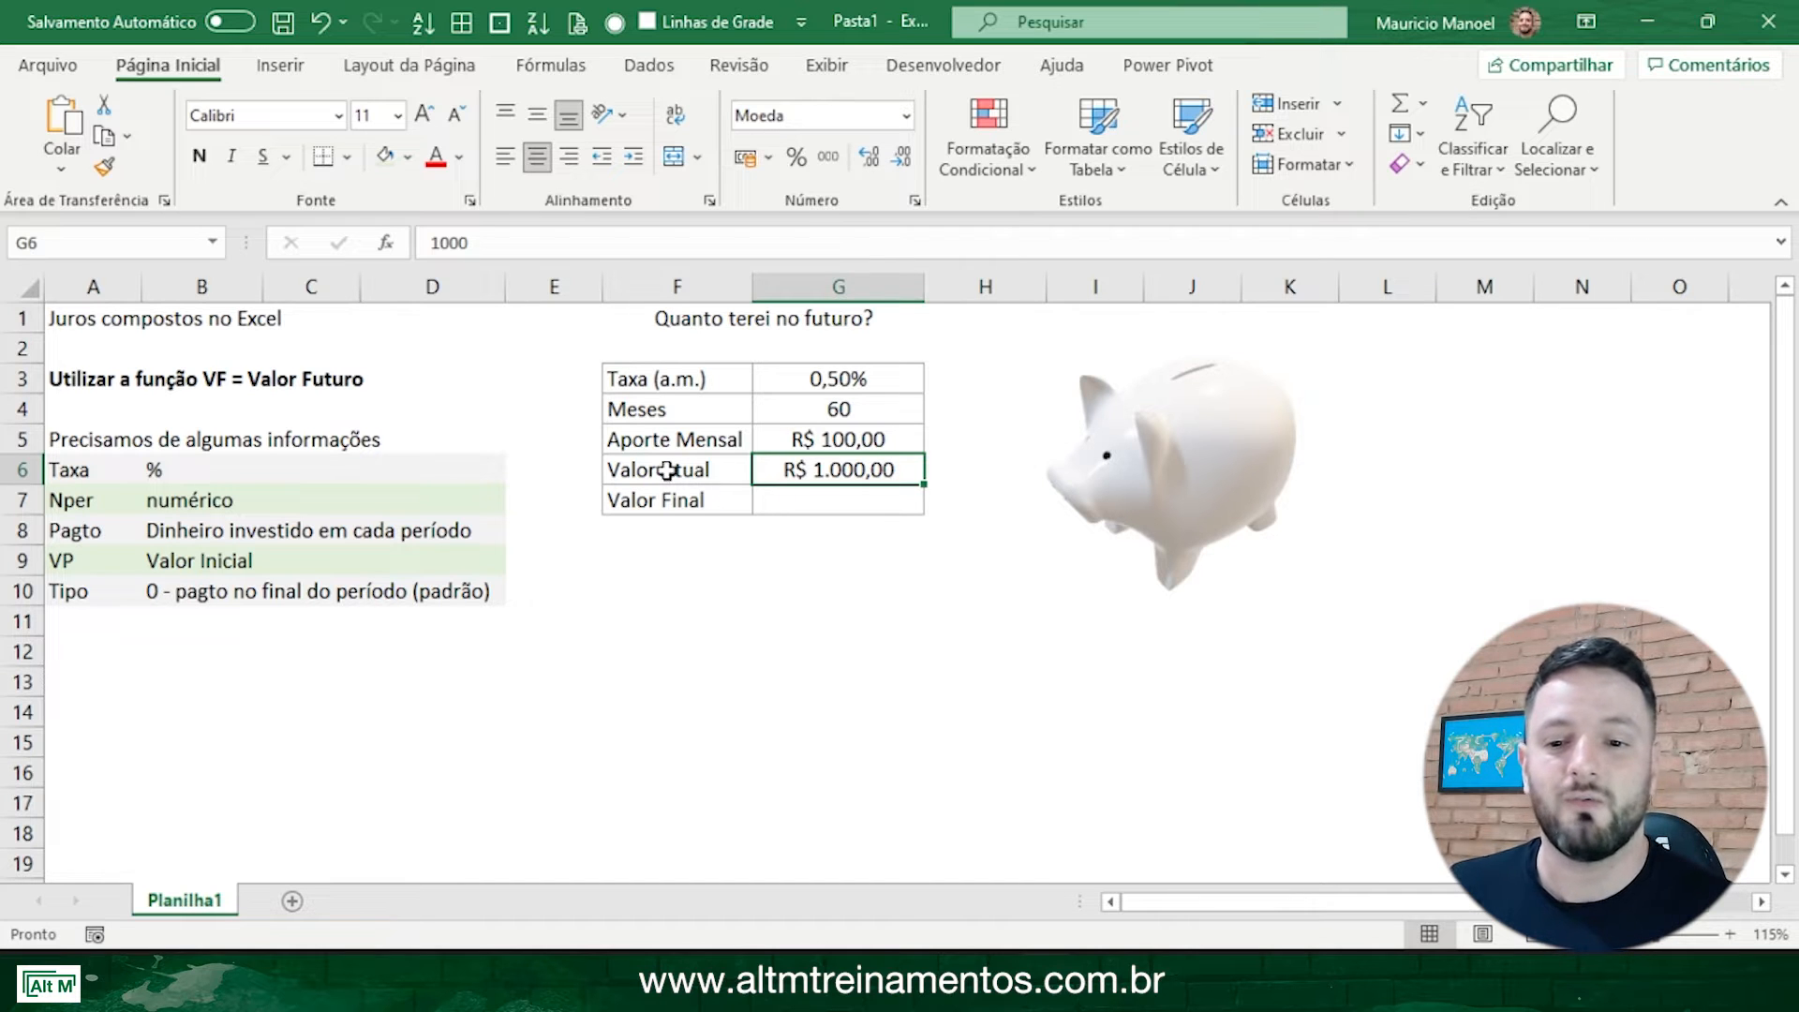
{"action": "left_click_drag", "start_coordinate": [671, 466], "coordinate": [828, 473]}
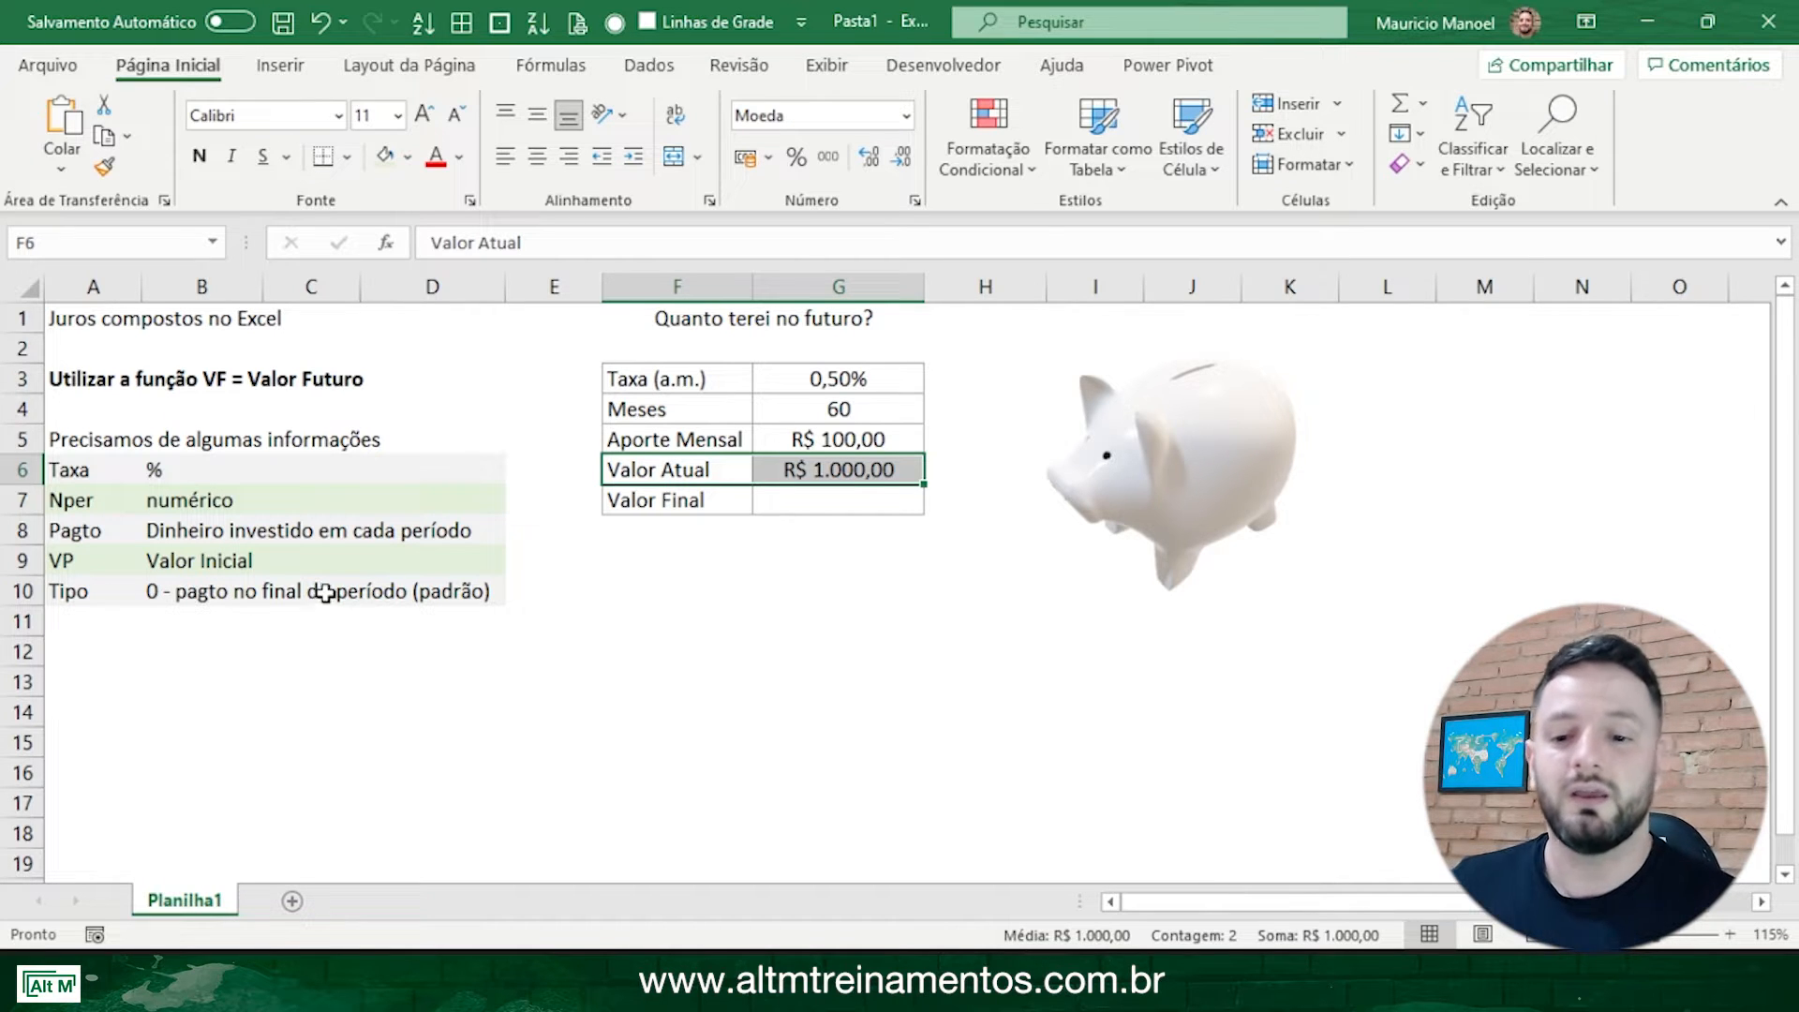
{"action": "double_click", "coordinate": [667, 468]}
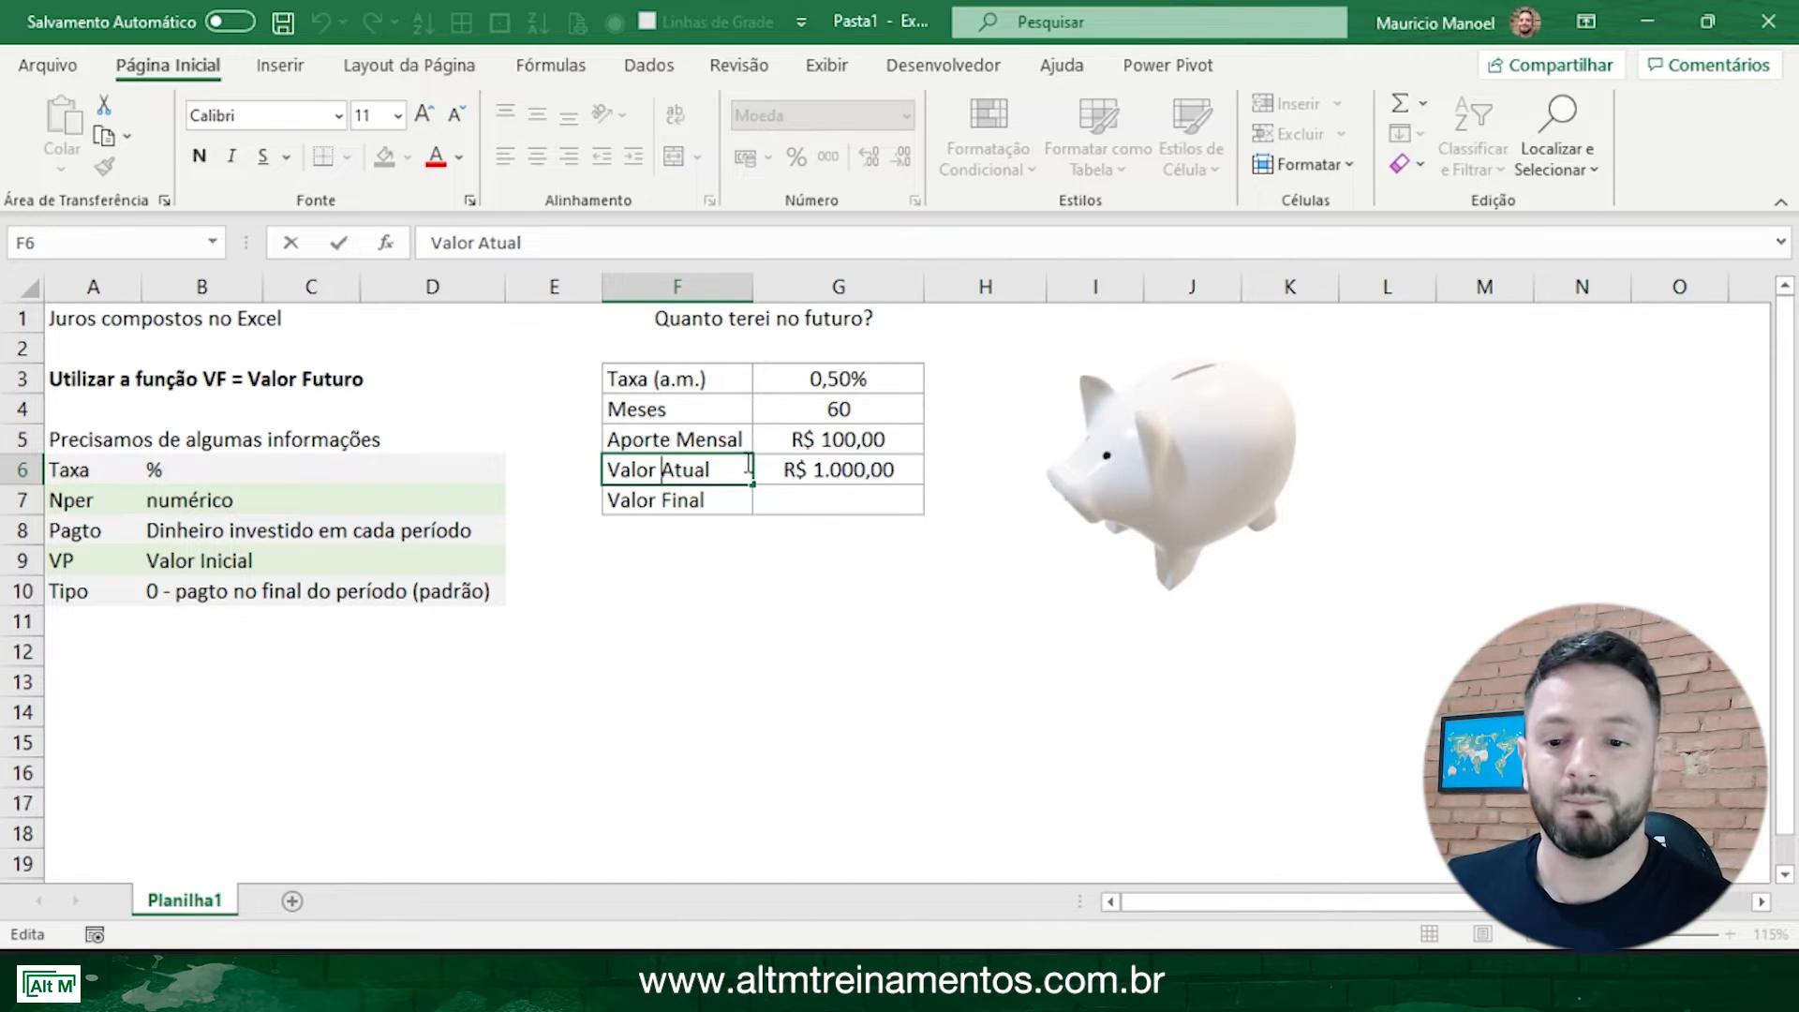
{"action": "left_click", "coordinate": [770, 504]}
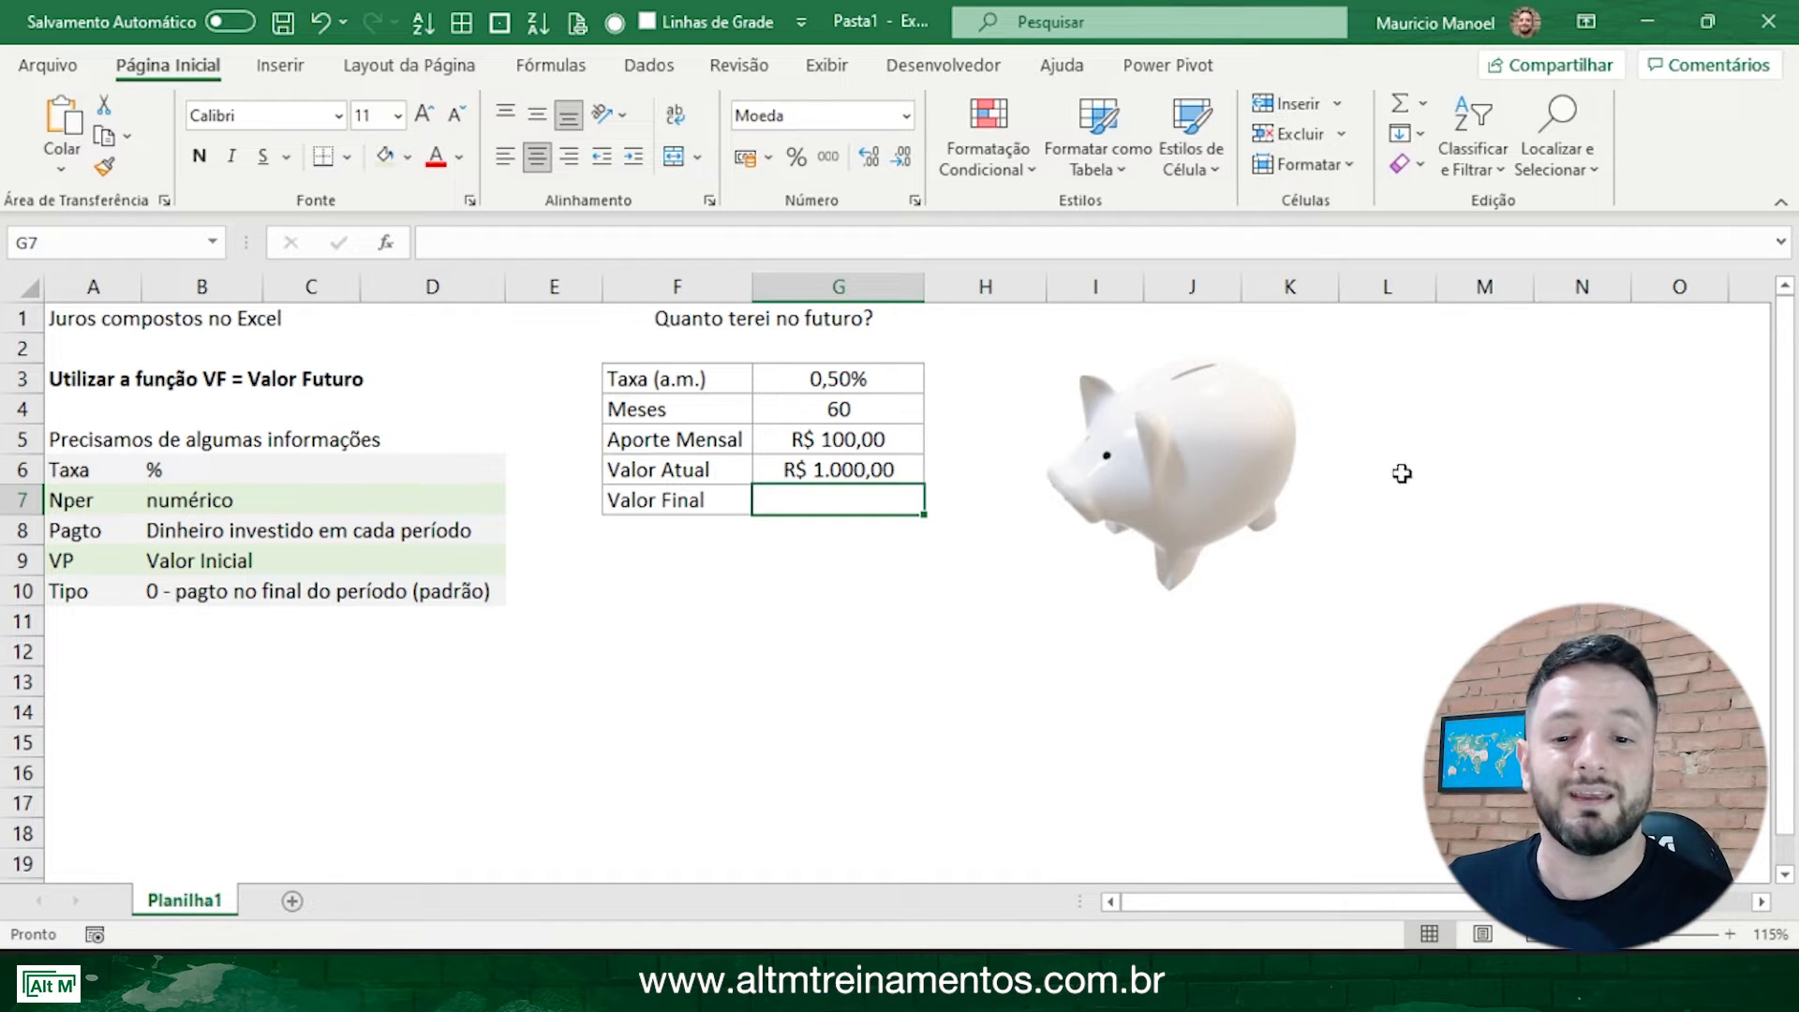
Step: Move the 3D piggy bank model slightly closer to the savings table
{"action": "left_click_drag", "start_coordinate": [1281, 461], "coordinate": [1195, 470]}
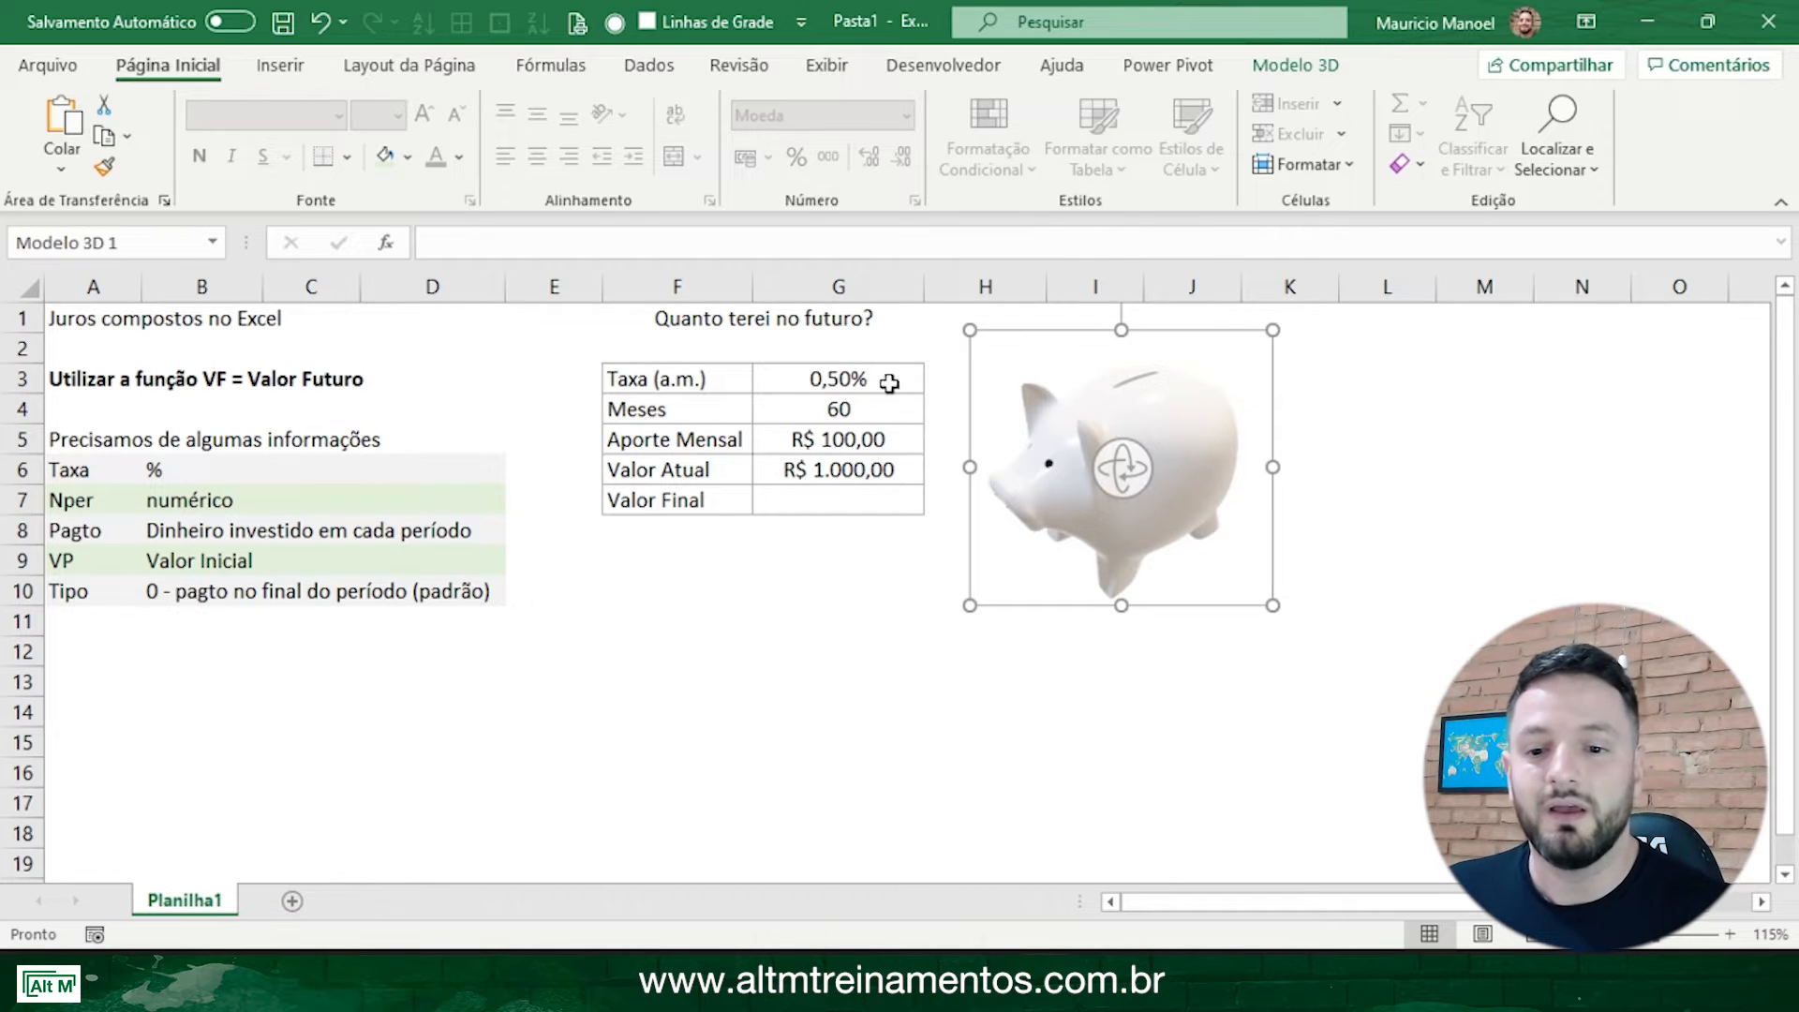
Step: Change the number format of the monthly rate in G3 to General (Geral)
{"action": "left_click", "coordinate": [804, 380]}
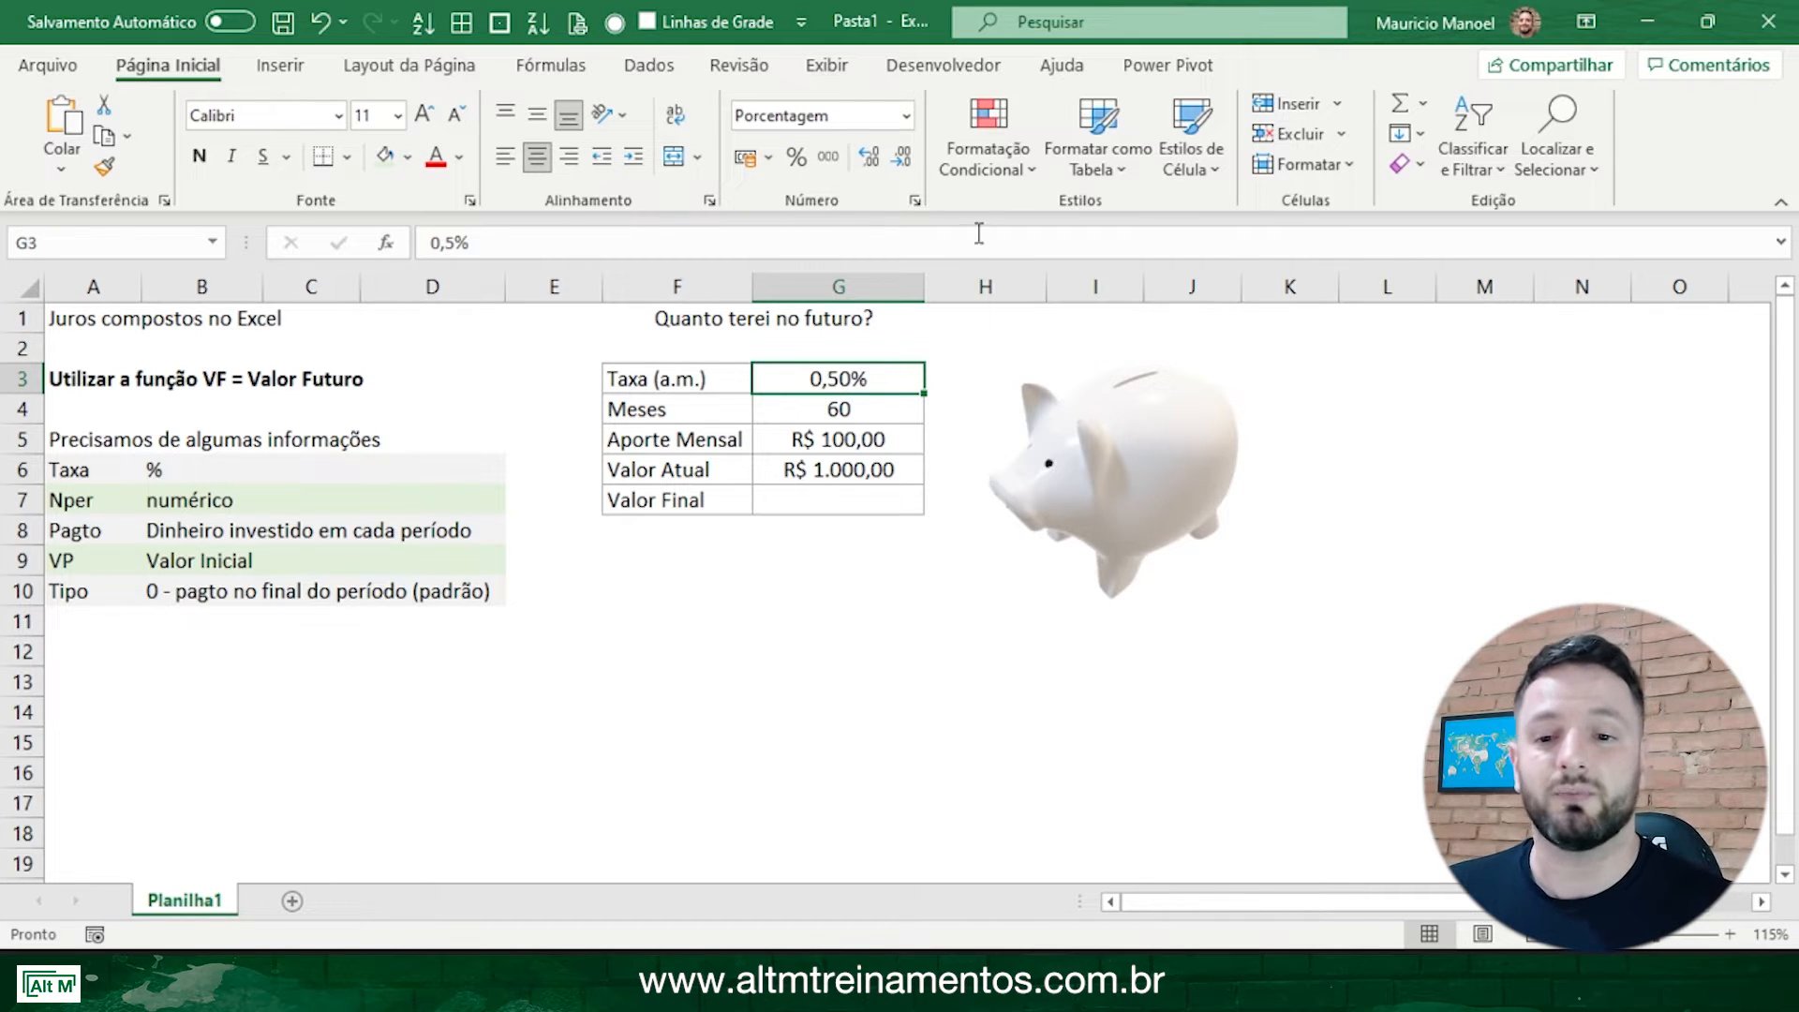
{"action": "left_click", "coordinate": [909, 119]}
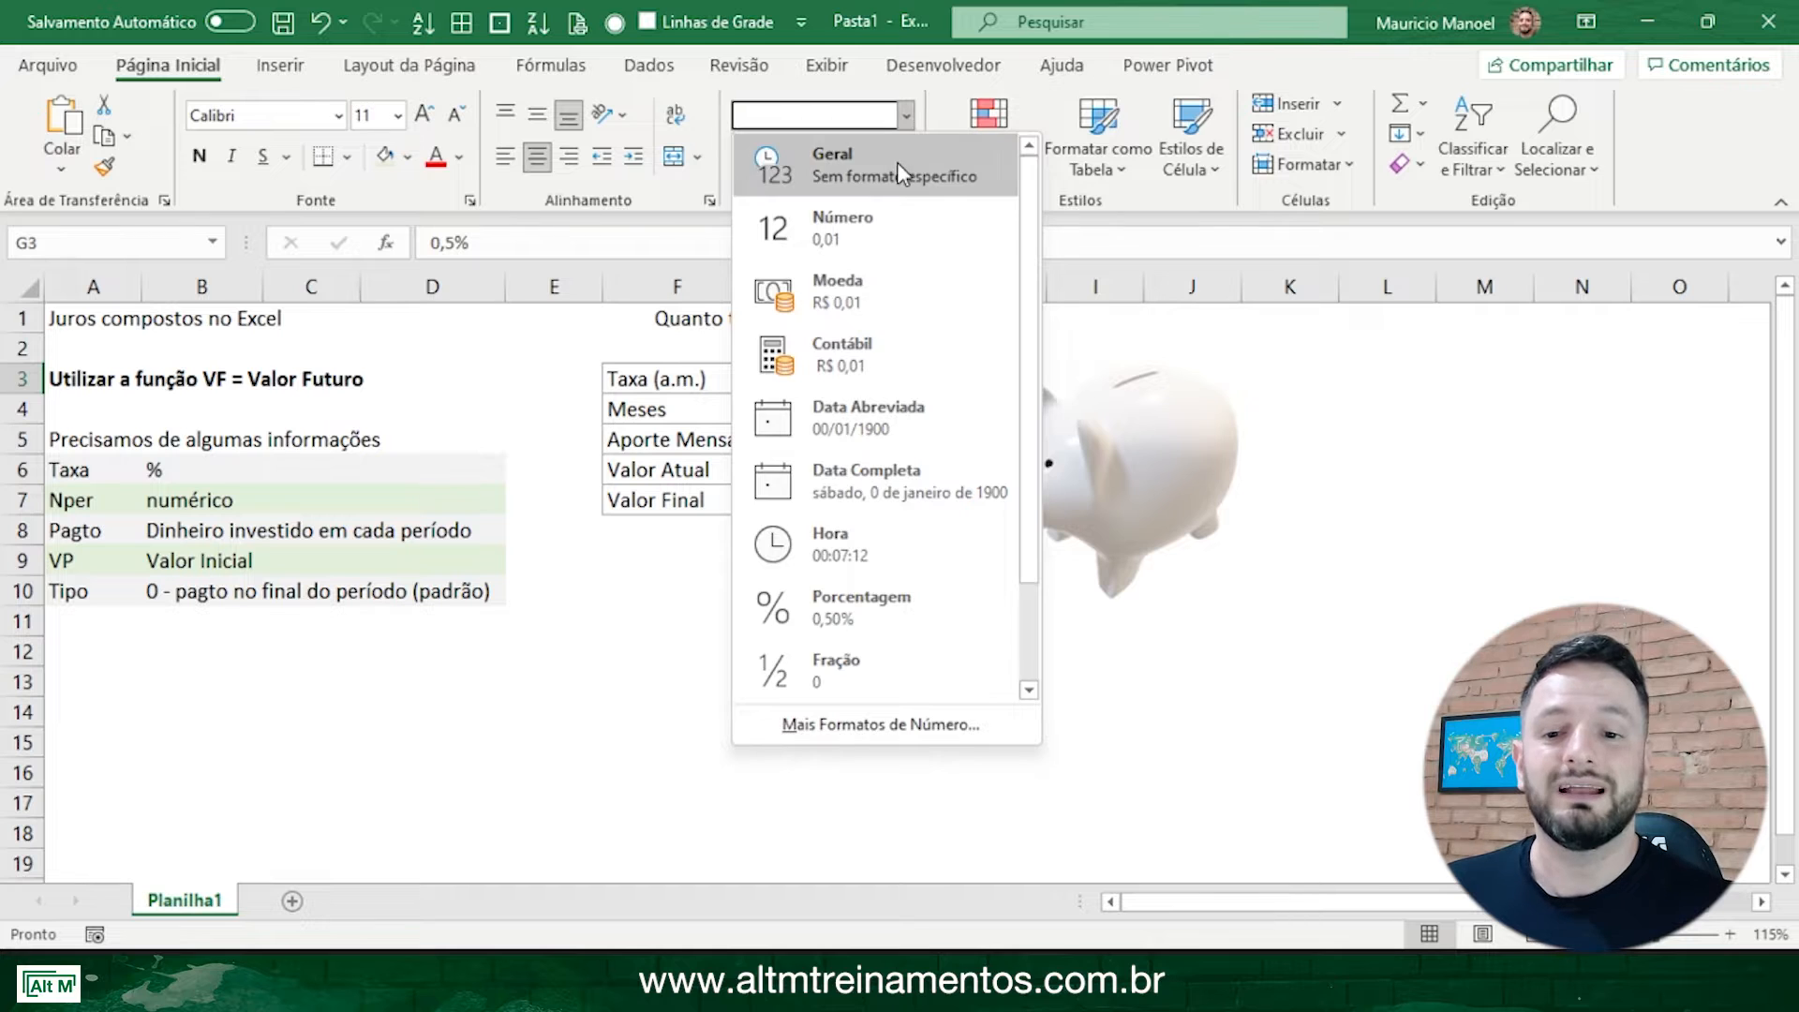
{"action": "left_click", "coordinate": [844, 168]}
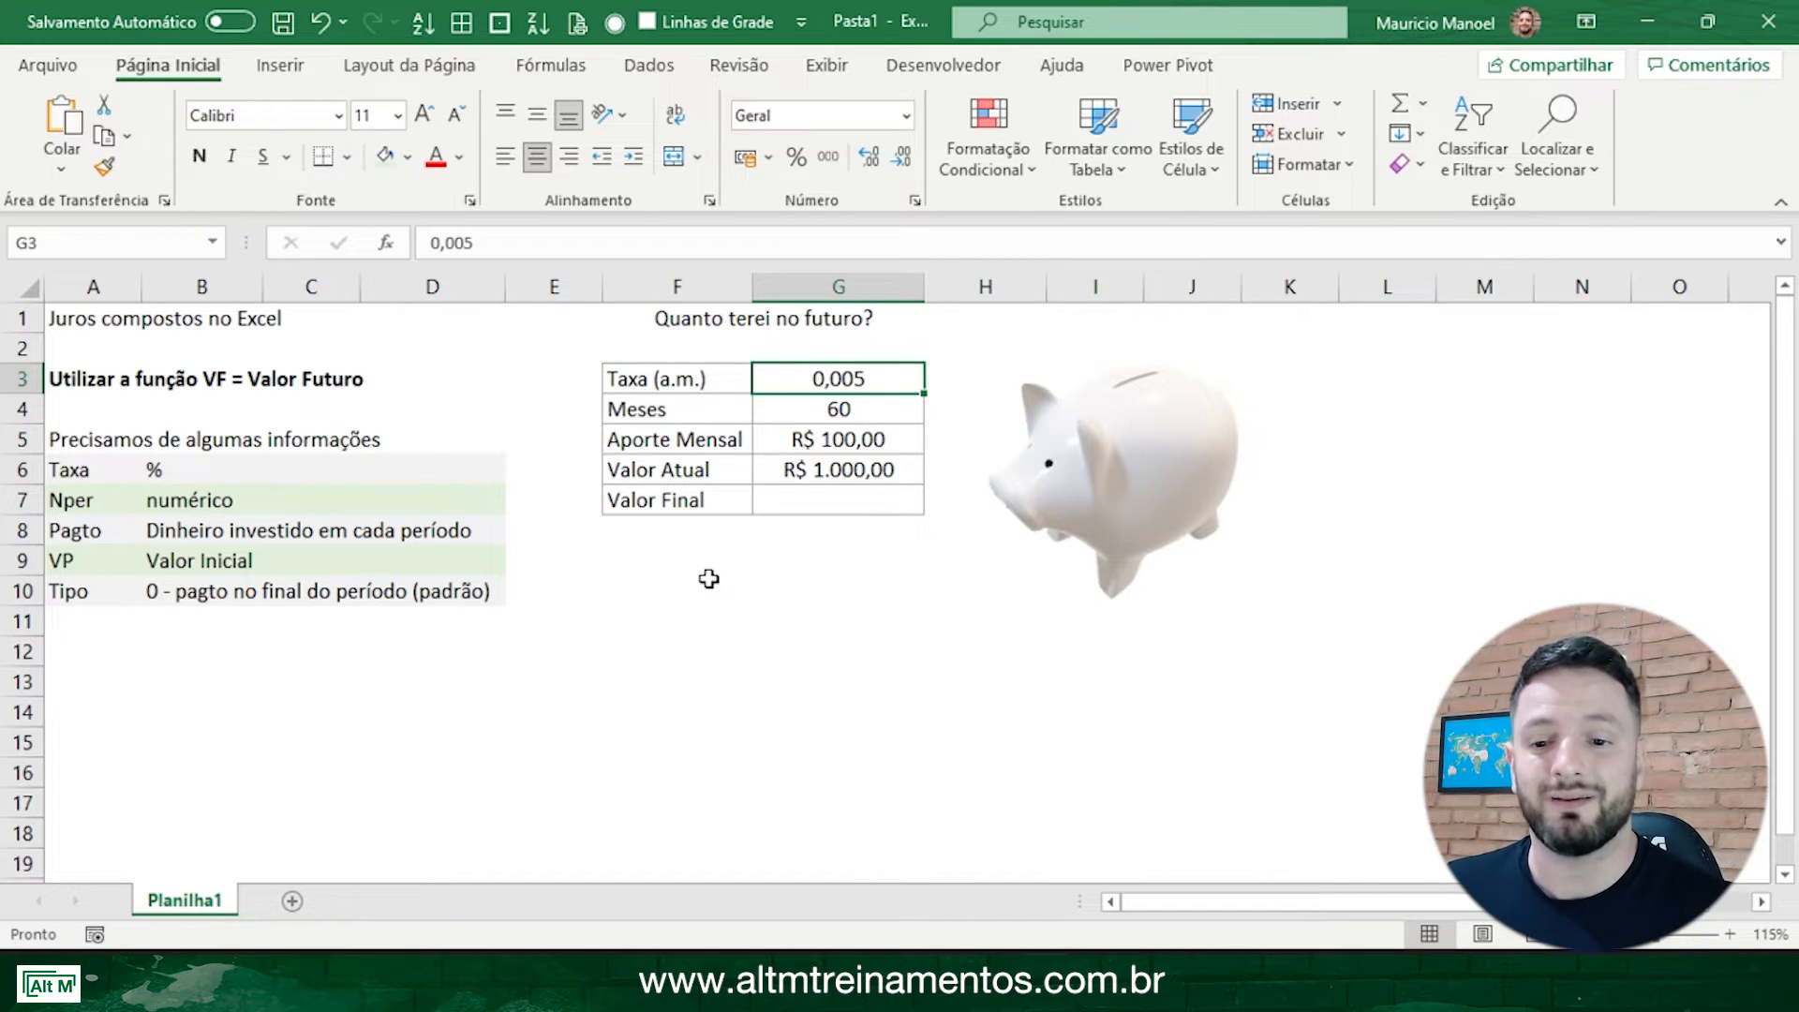
Step: Enter 0,5 in the empty cell F11 and format it as a percentage
{"action": "left_click", "coordinate": [706, 621]}
{"action": "type", "text": "0"}
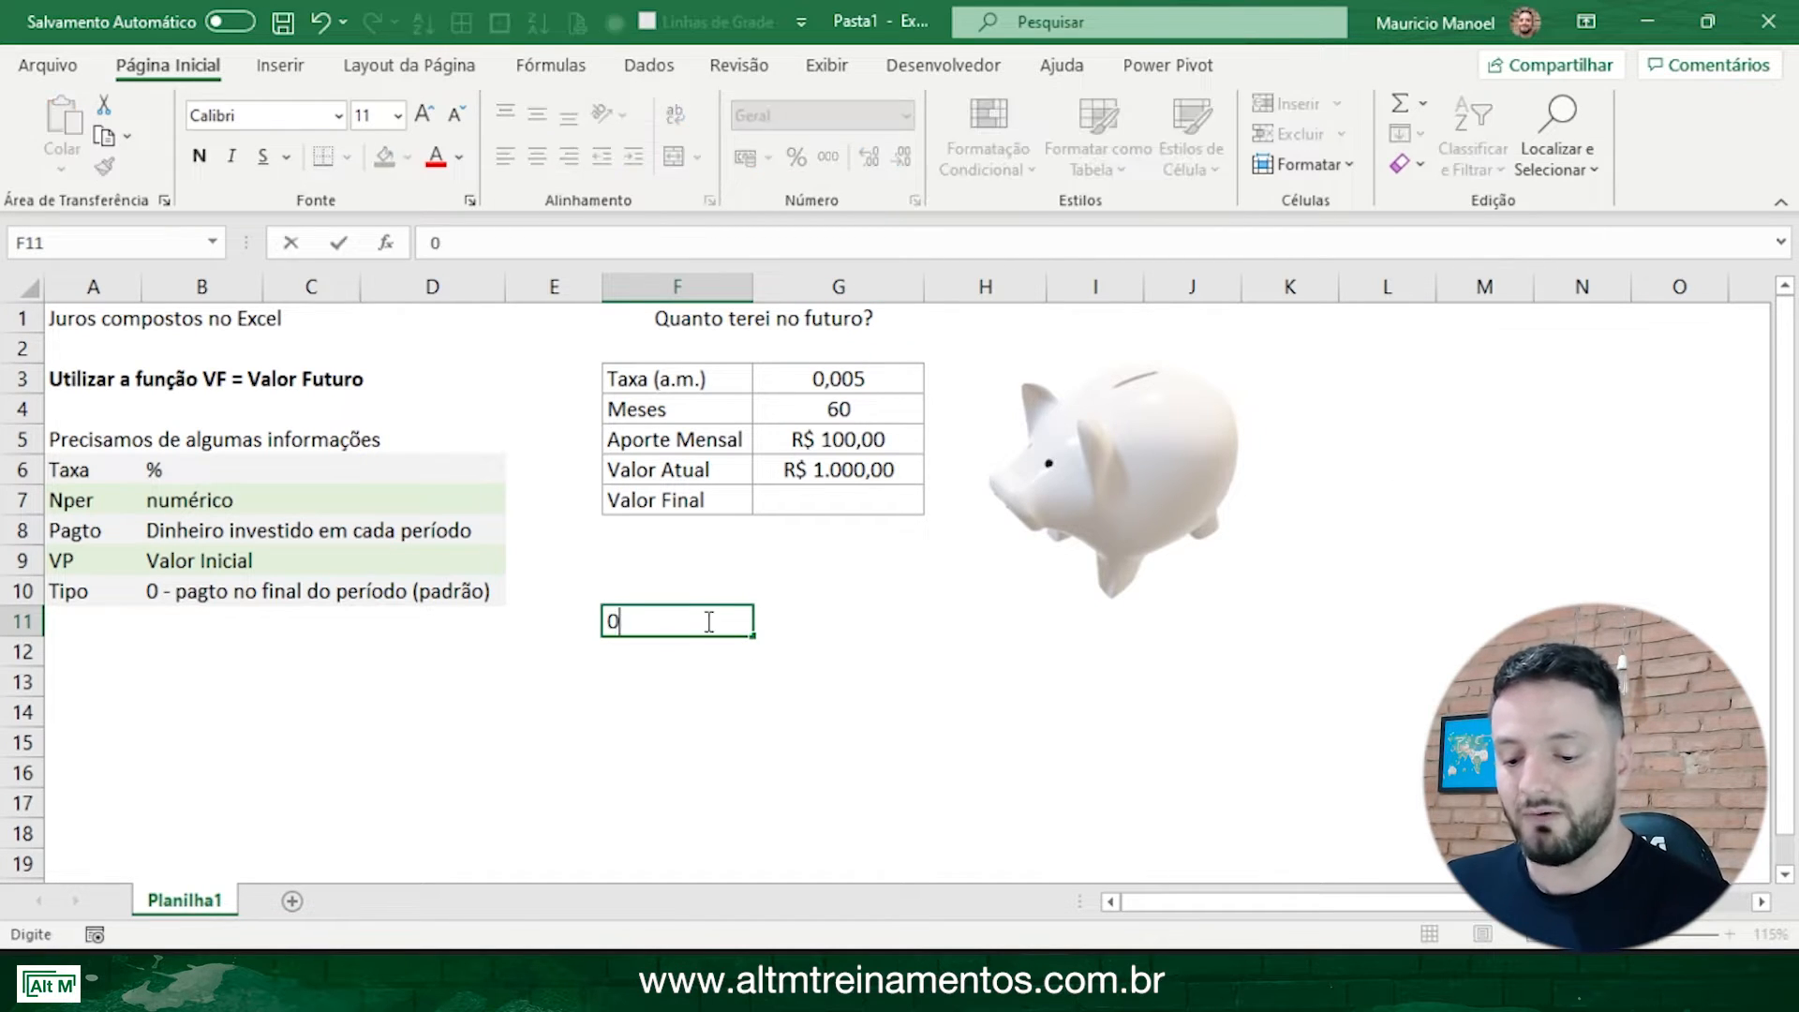
{"action": "type", "text": ",5"}
{"action": "key", "text": "ctrl+Return"}
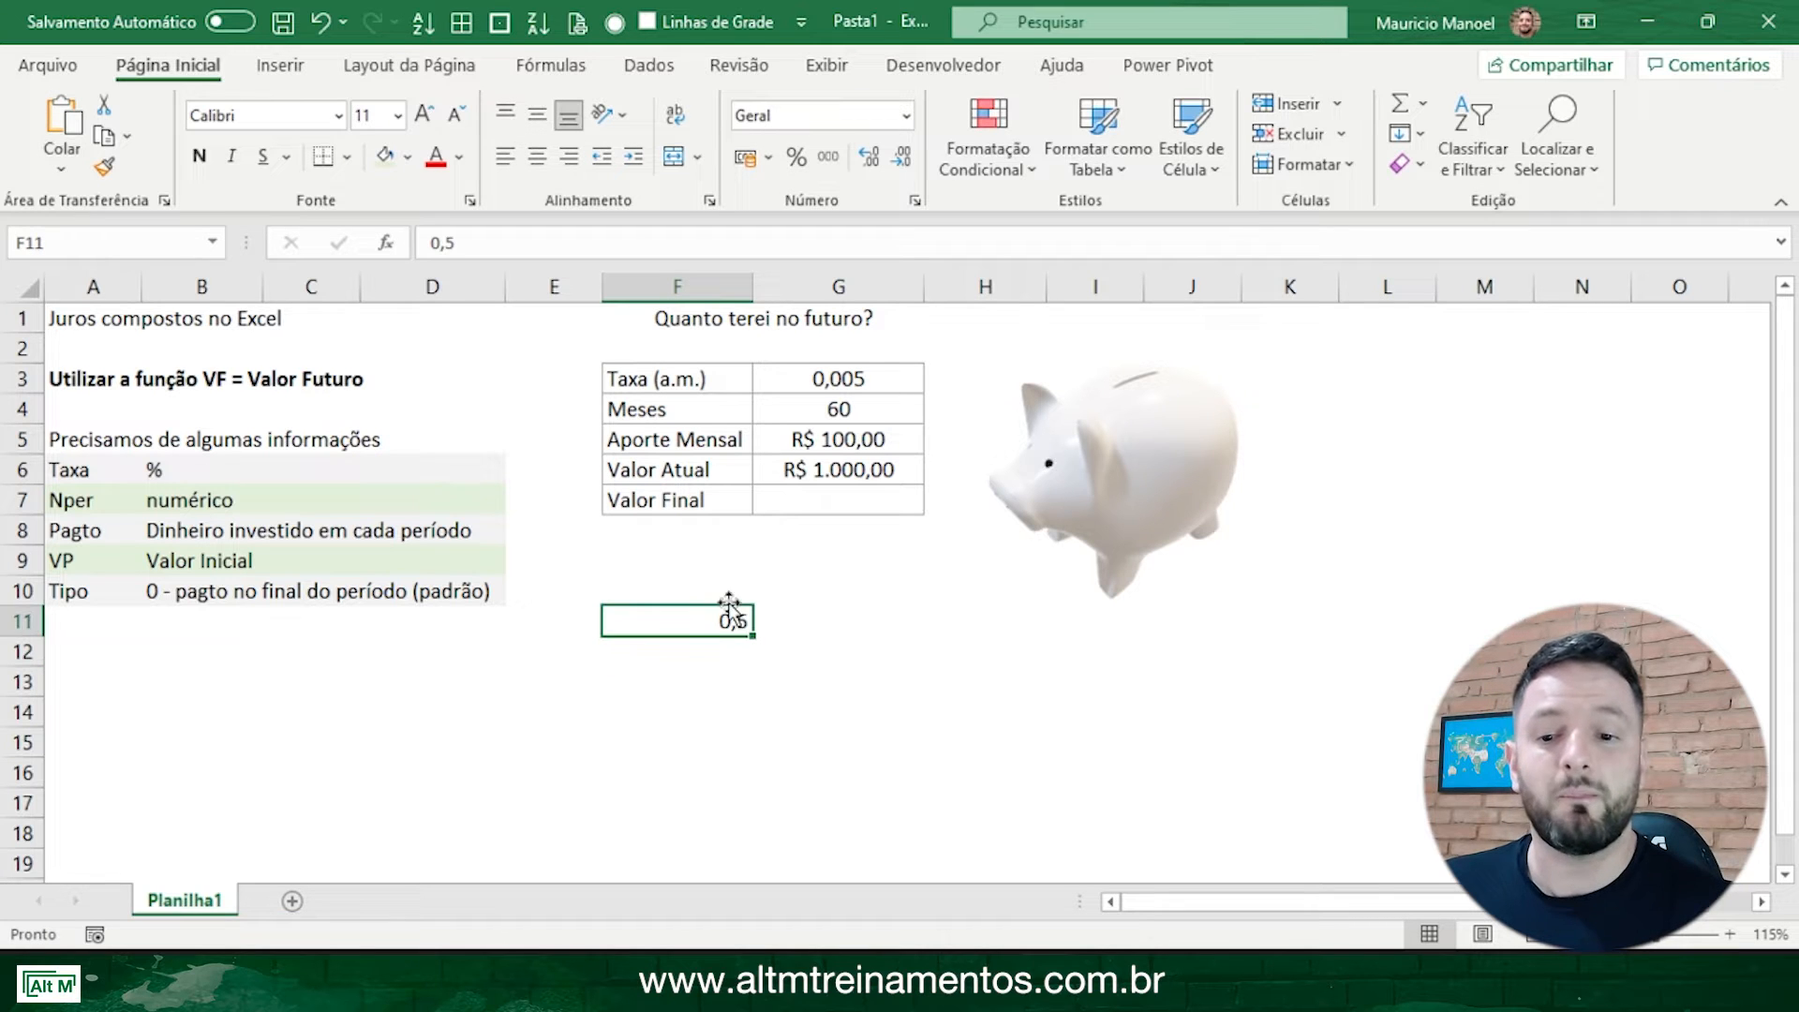
{"action": "left_click", "coordinate": [798, 157]}
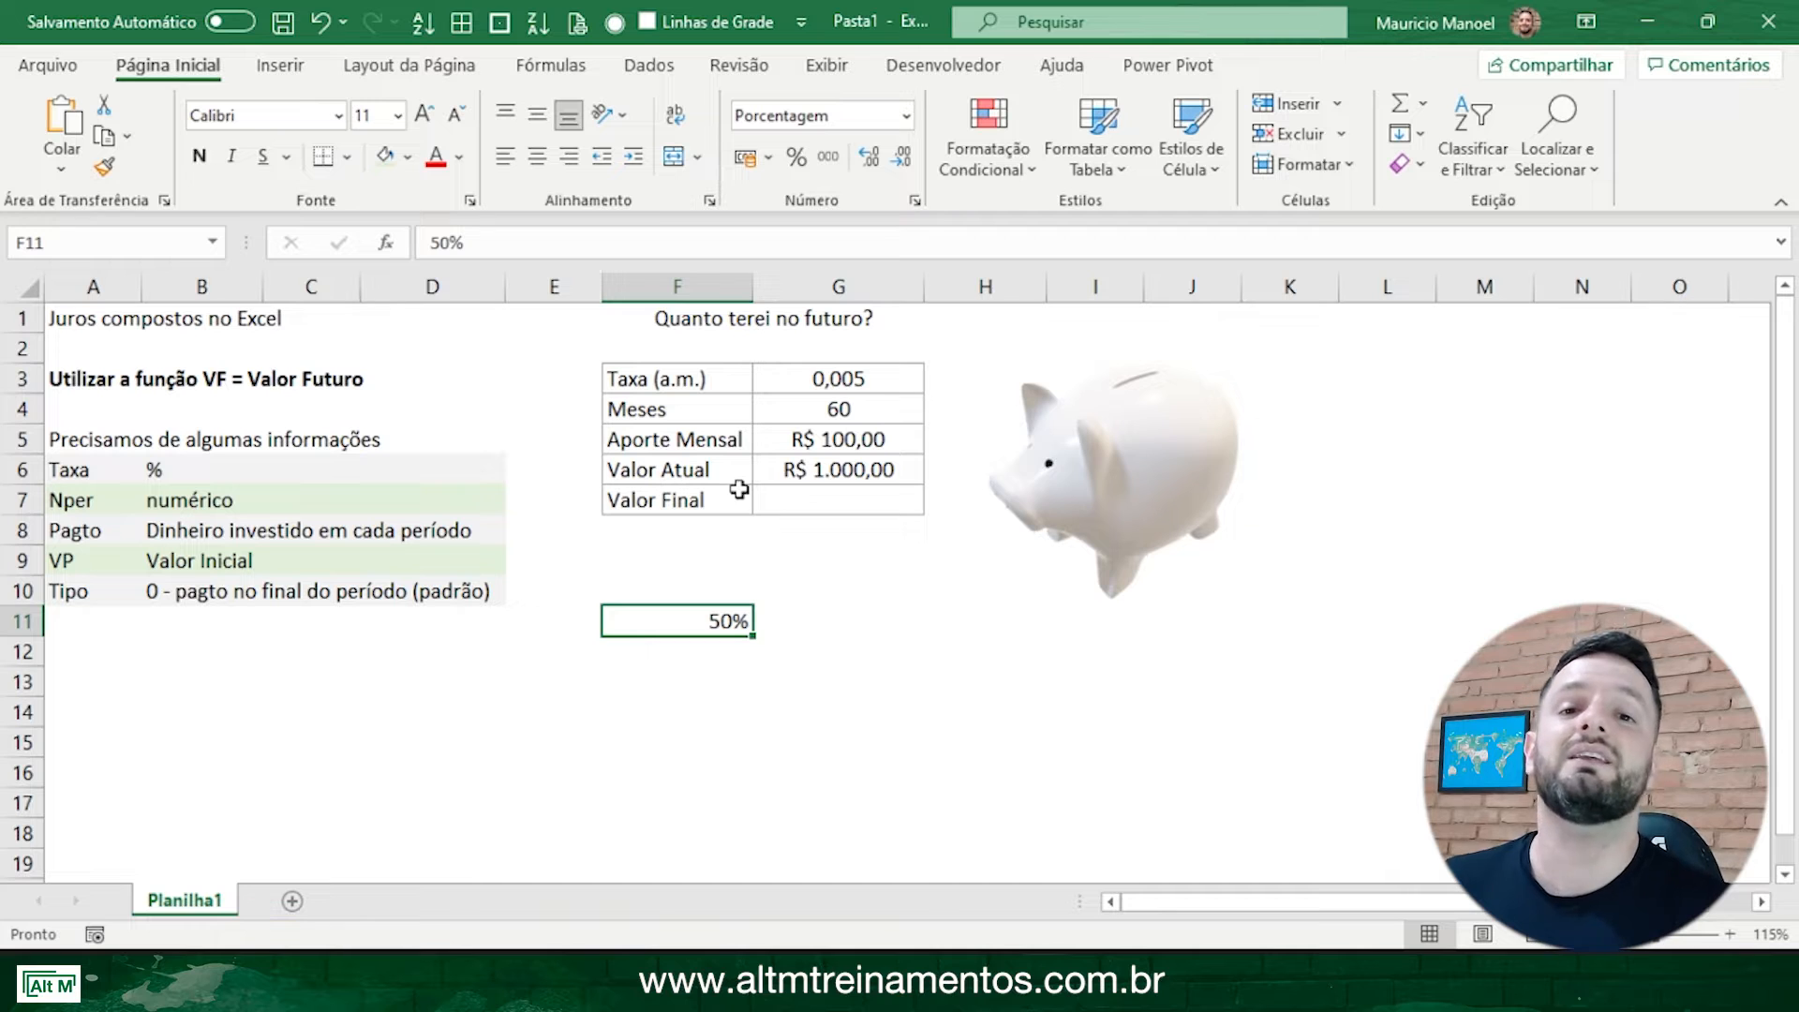
Step: Enter the monthly rate in G3 as 0,50%, including the percent sign
{"action": "left_click", "coordinate": [824, 379]}
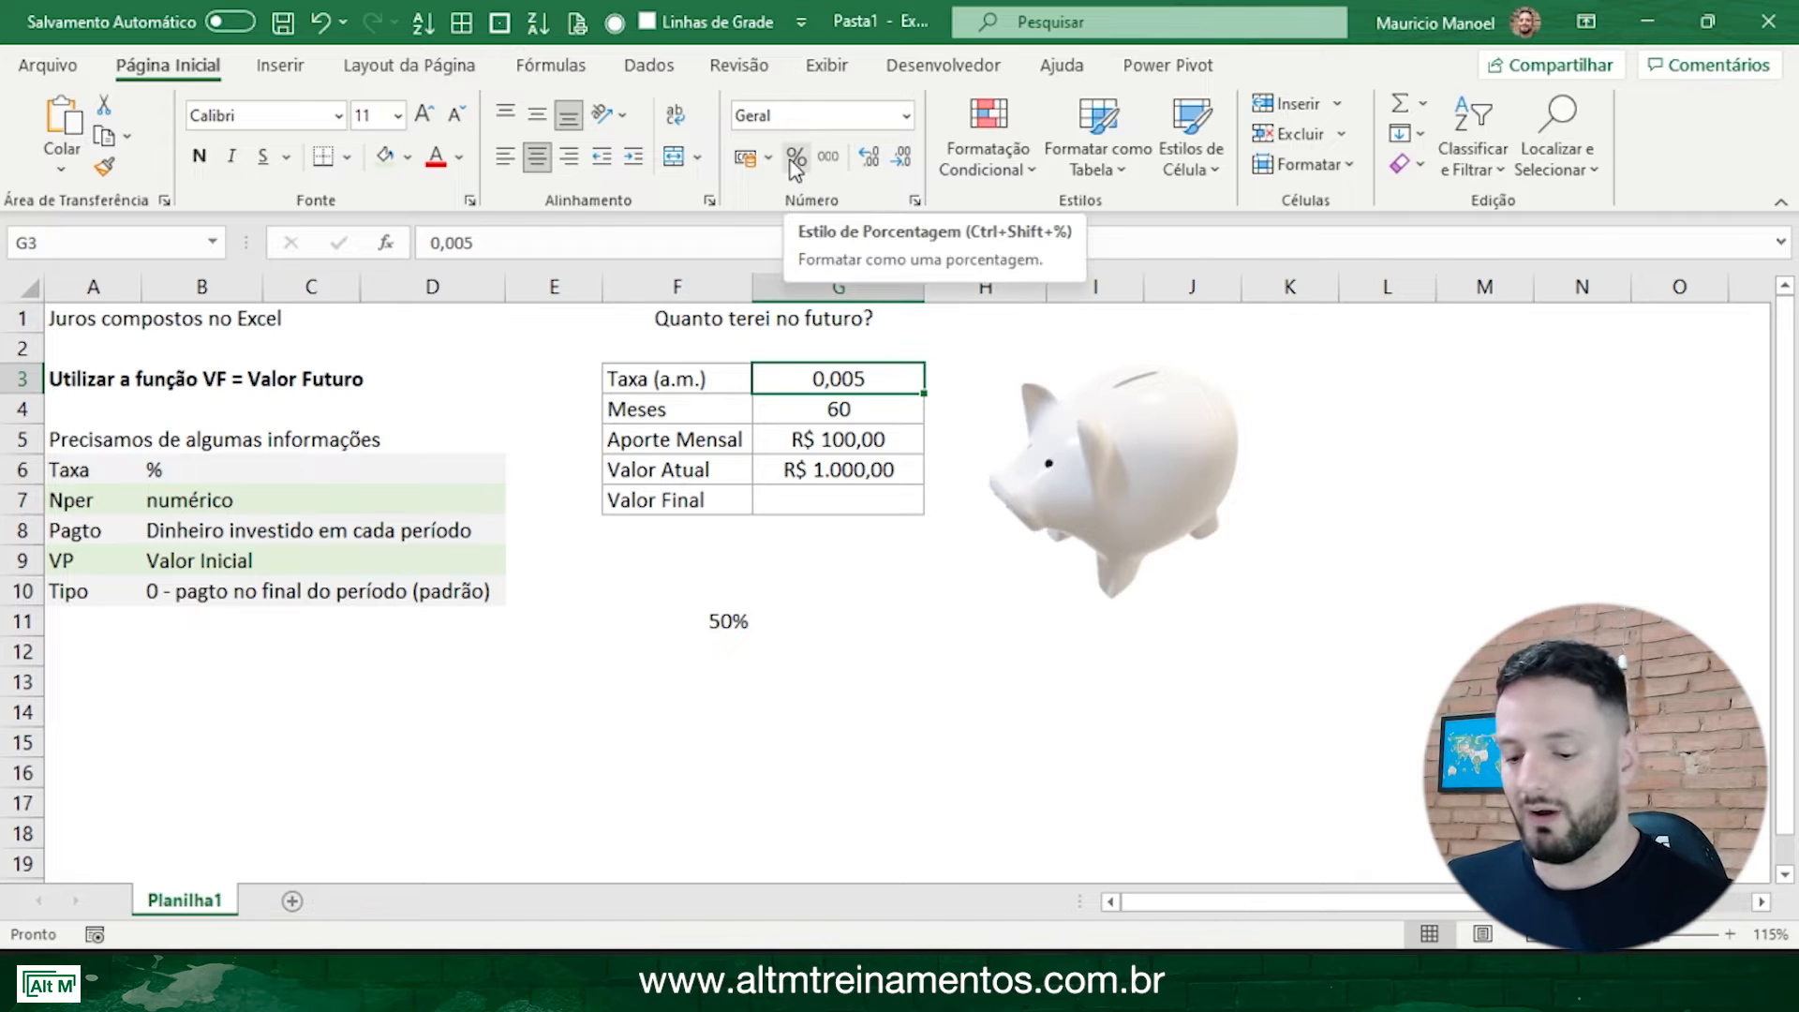
{"action": "type", "text": "0,5"}
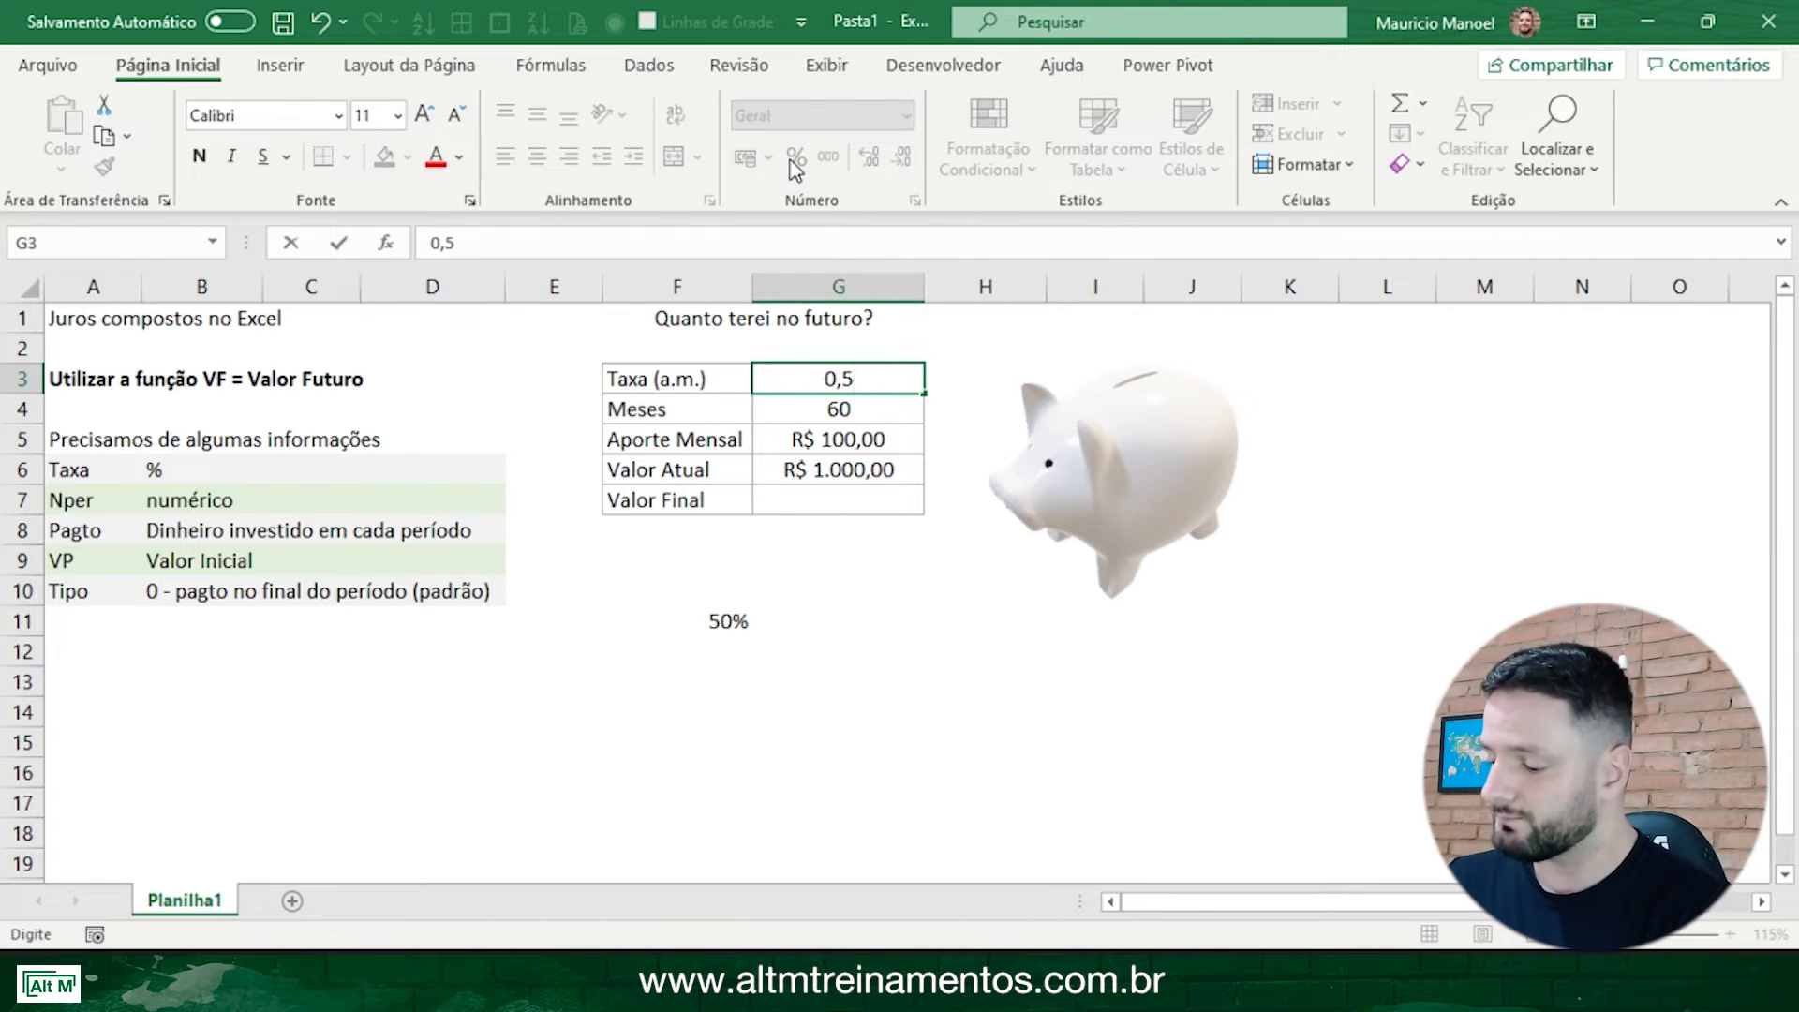
{"action": "type", "text": "0%"}
{"action": "key", "text": "Return"}
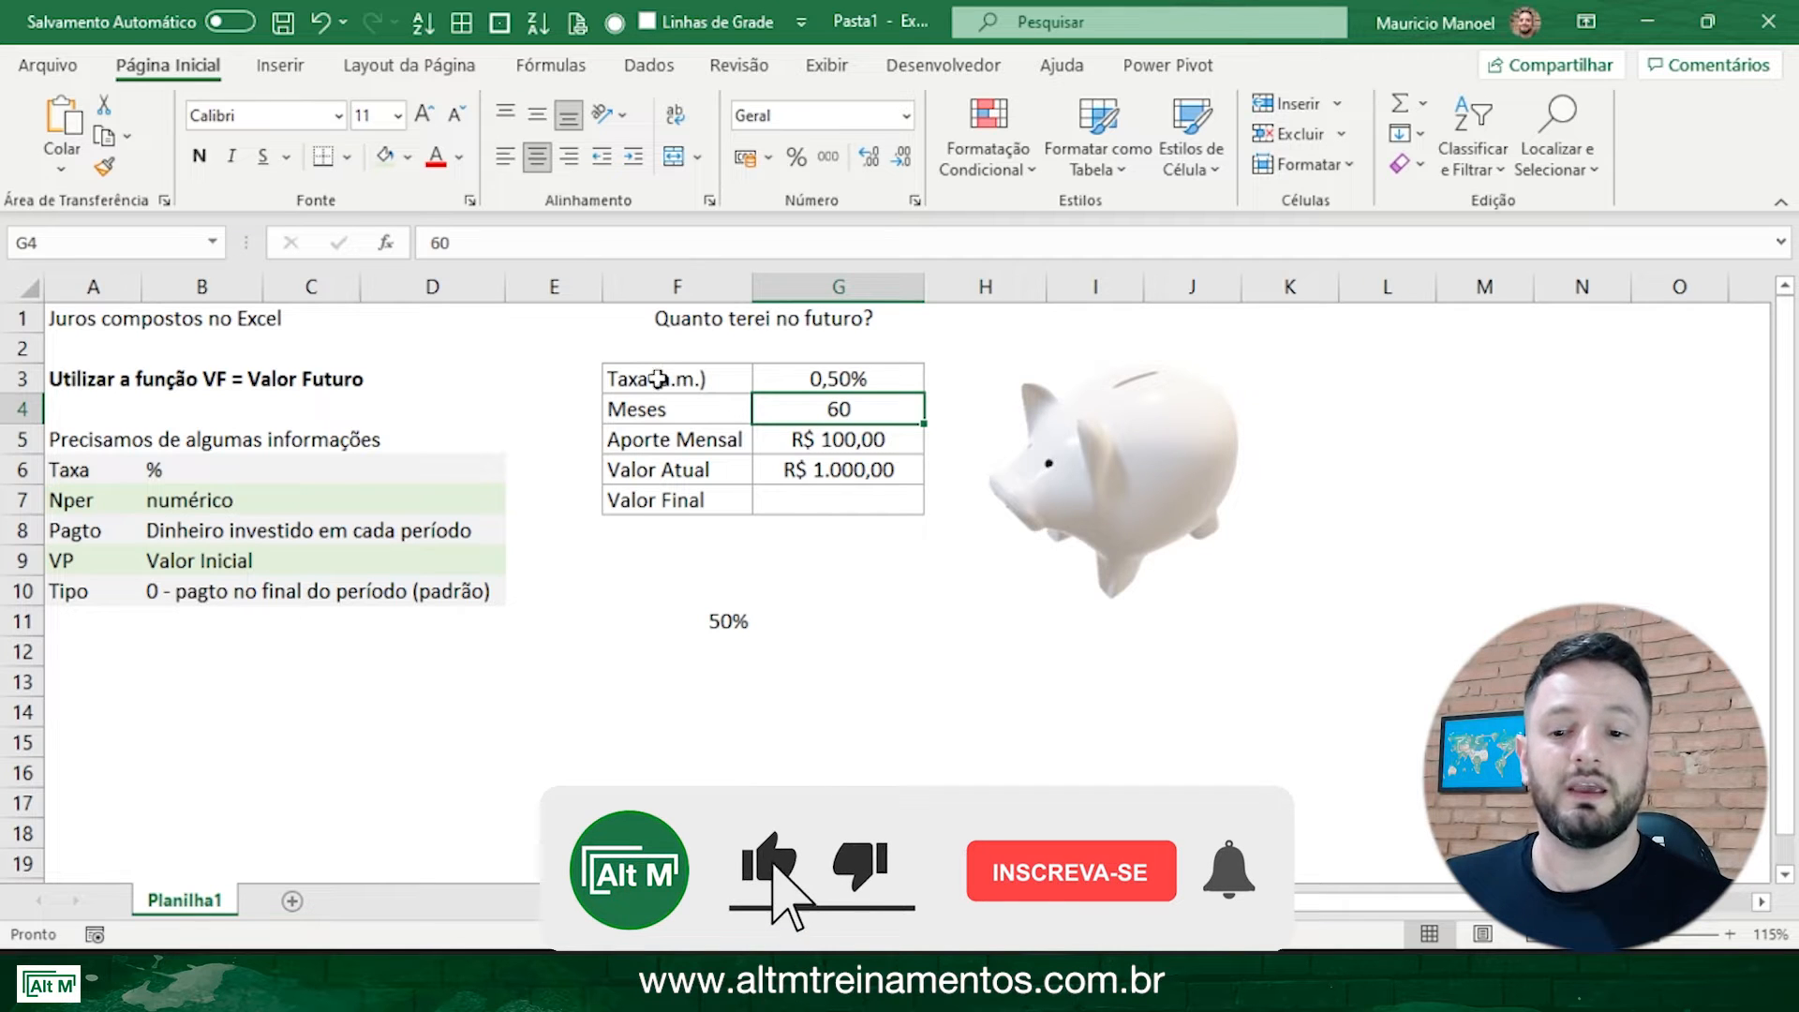
Step: Clear the percentage test value from cell F11
{"action": "left_click", "coordinate": [822, 471]}
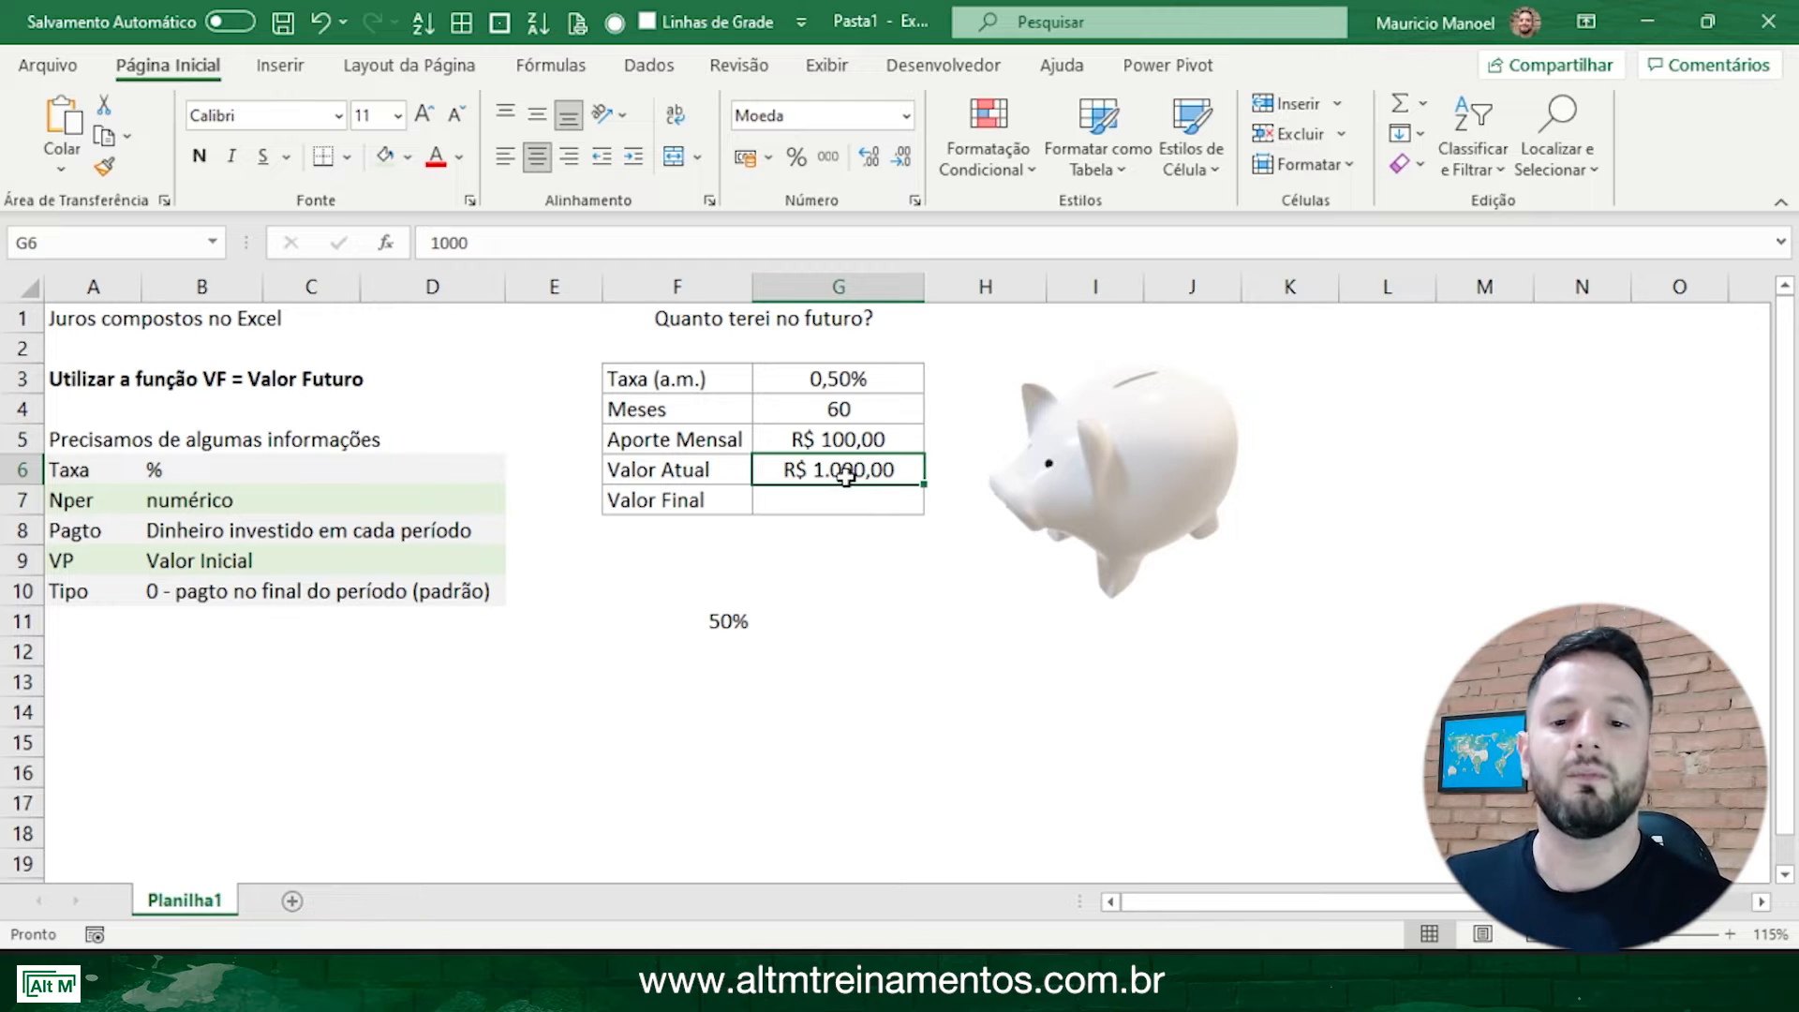
{"action": "left_click", "coordinate": [712, 616]}
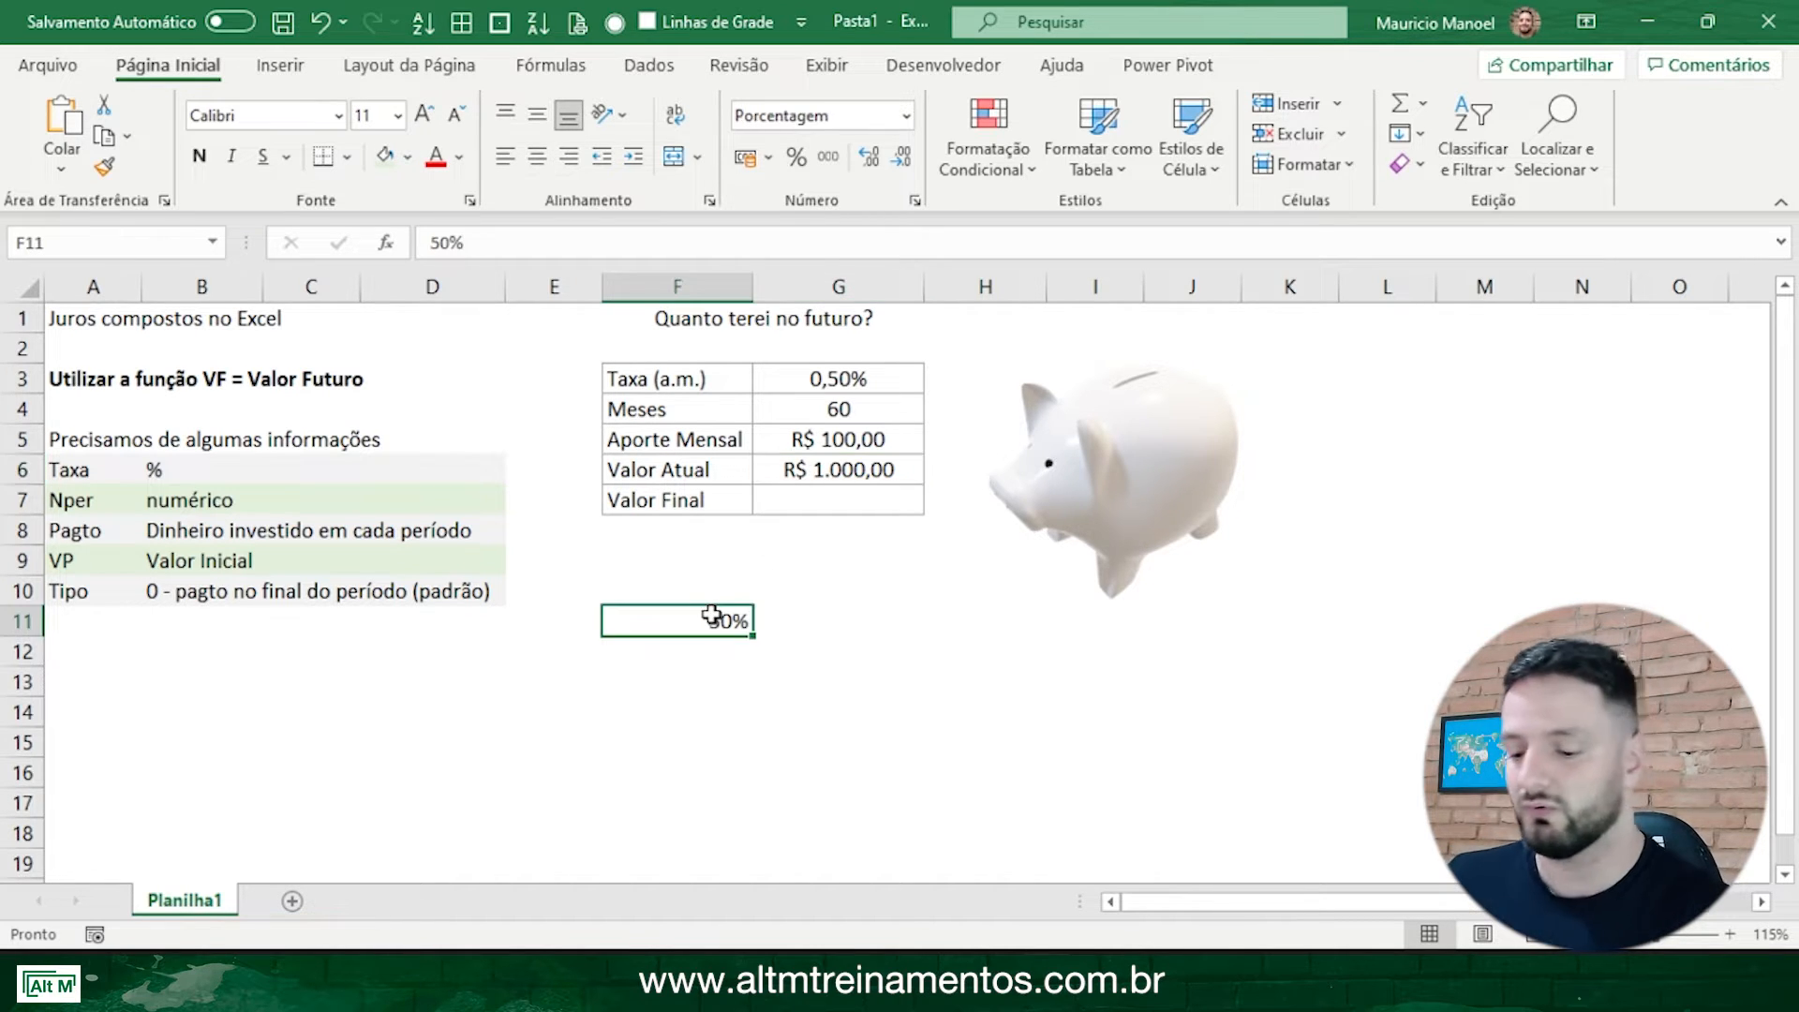
{"action": "key", "text": "Delete"}
Step: Calculate the final value in G7 with =VF(G3;G4;G5;G6), using the rate, months, monthly deposit and current value cells
{"action": "left_click", "coordinate": [805, 497]}
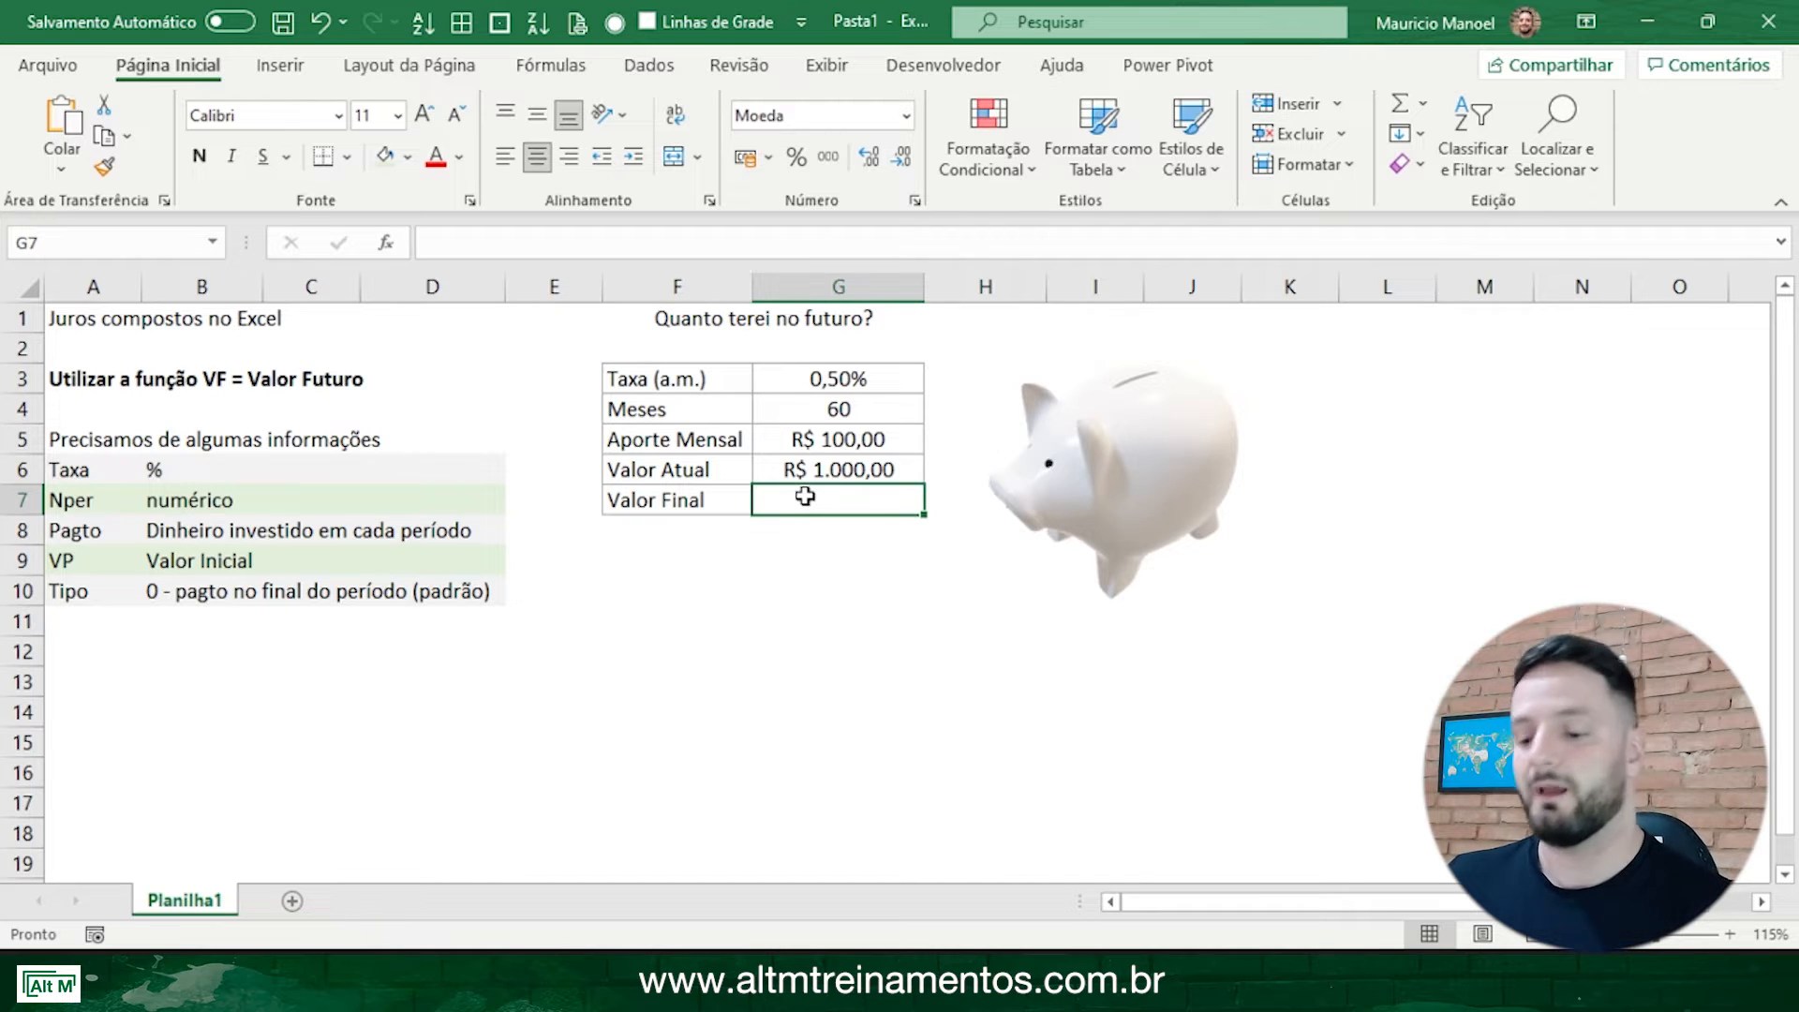
{"action": "type", "text": "=v"}
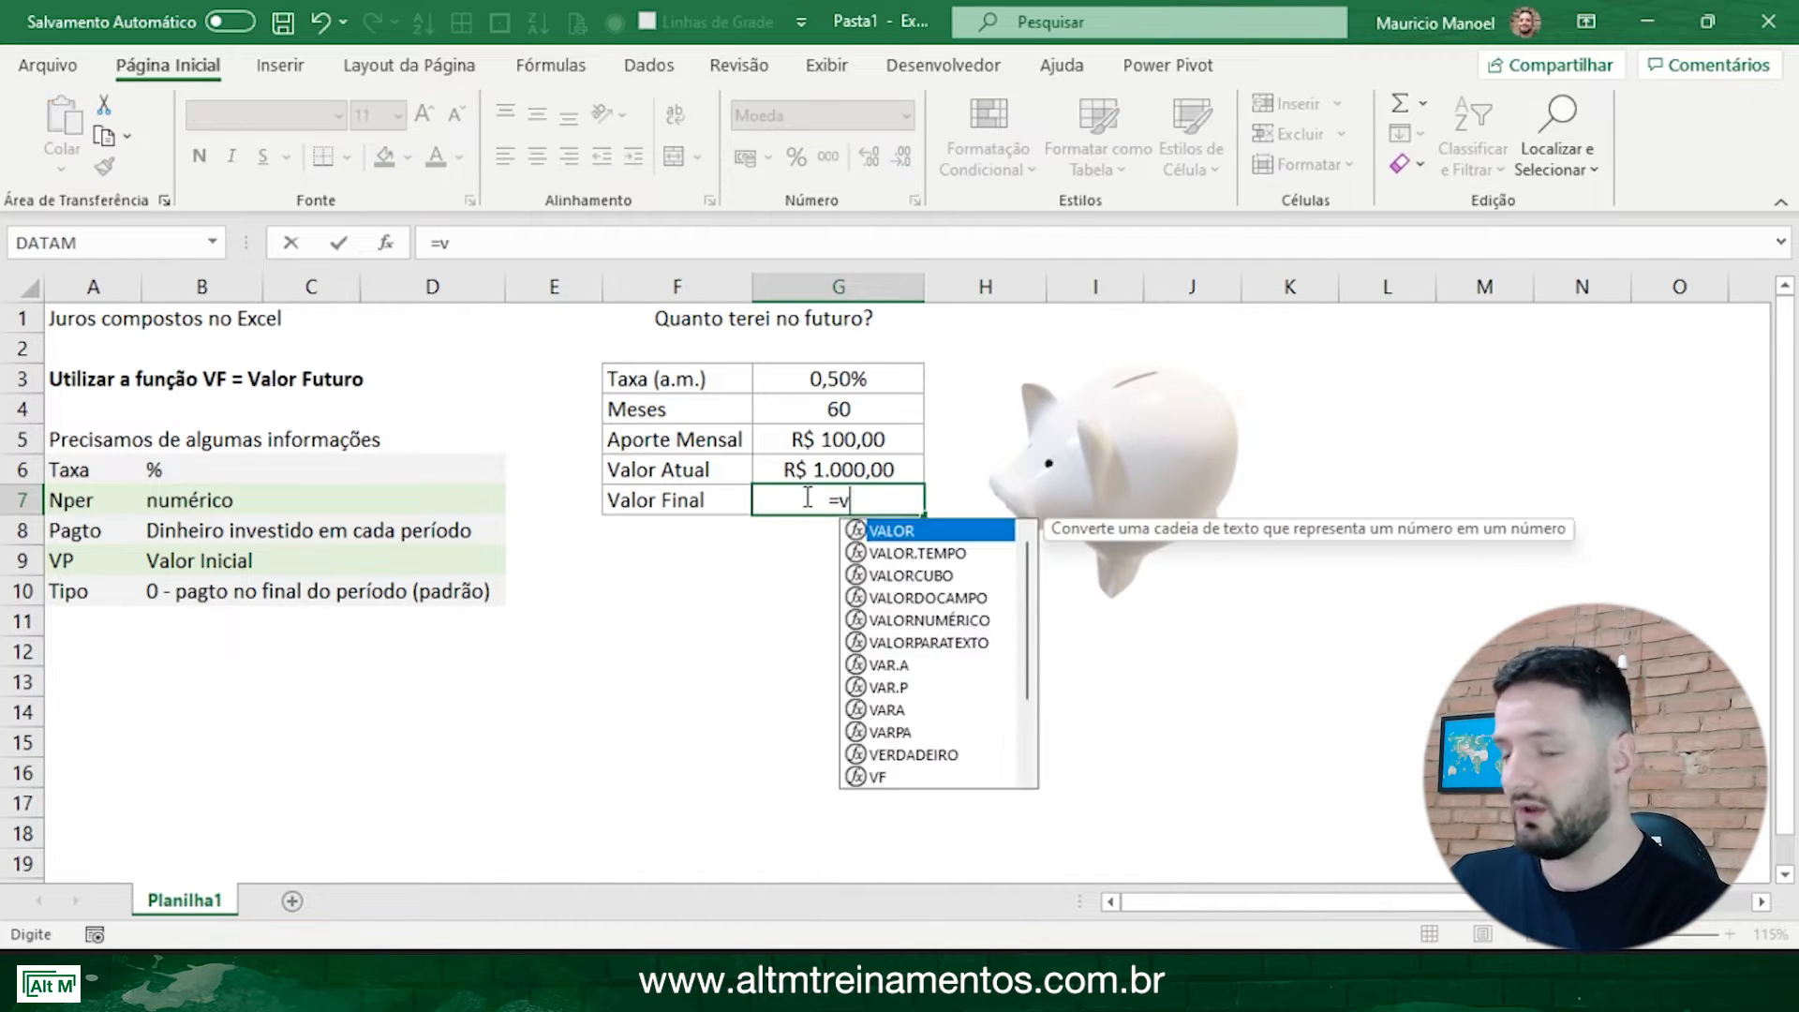
{"action": "type", "text": "f("}
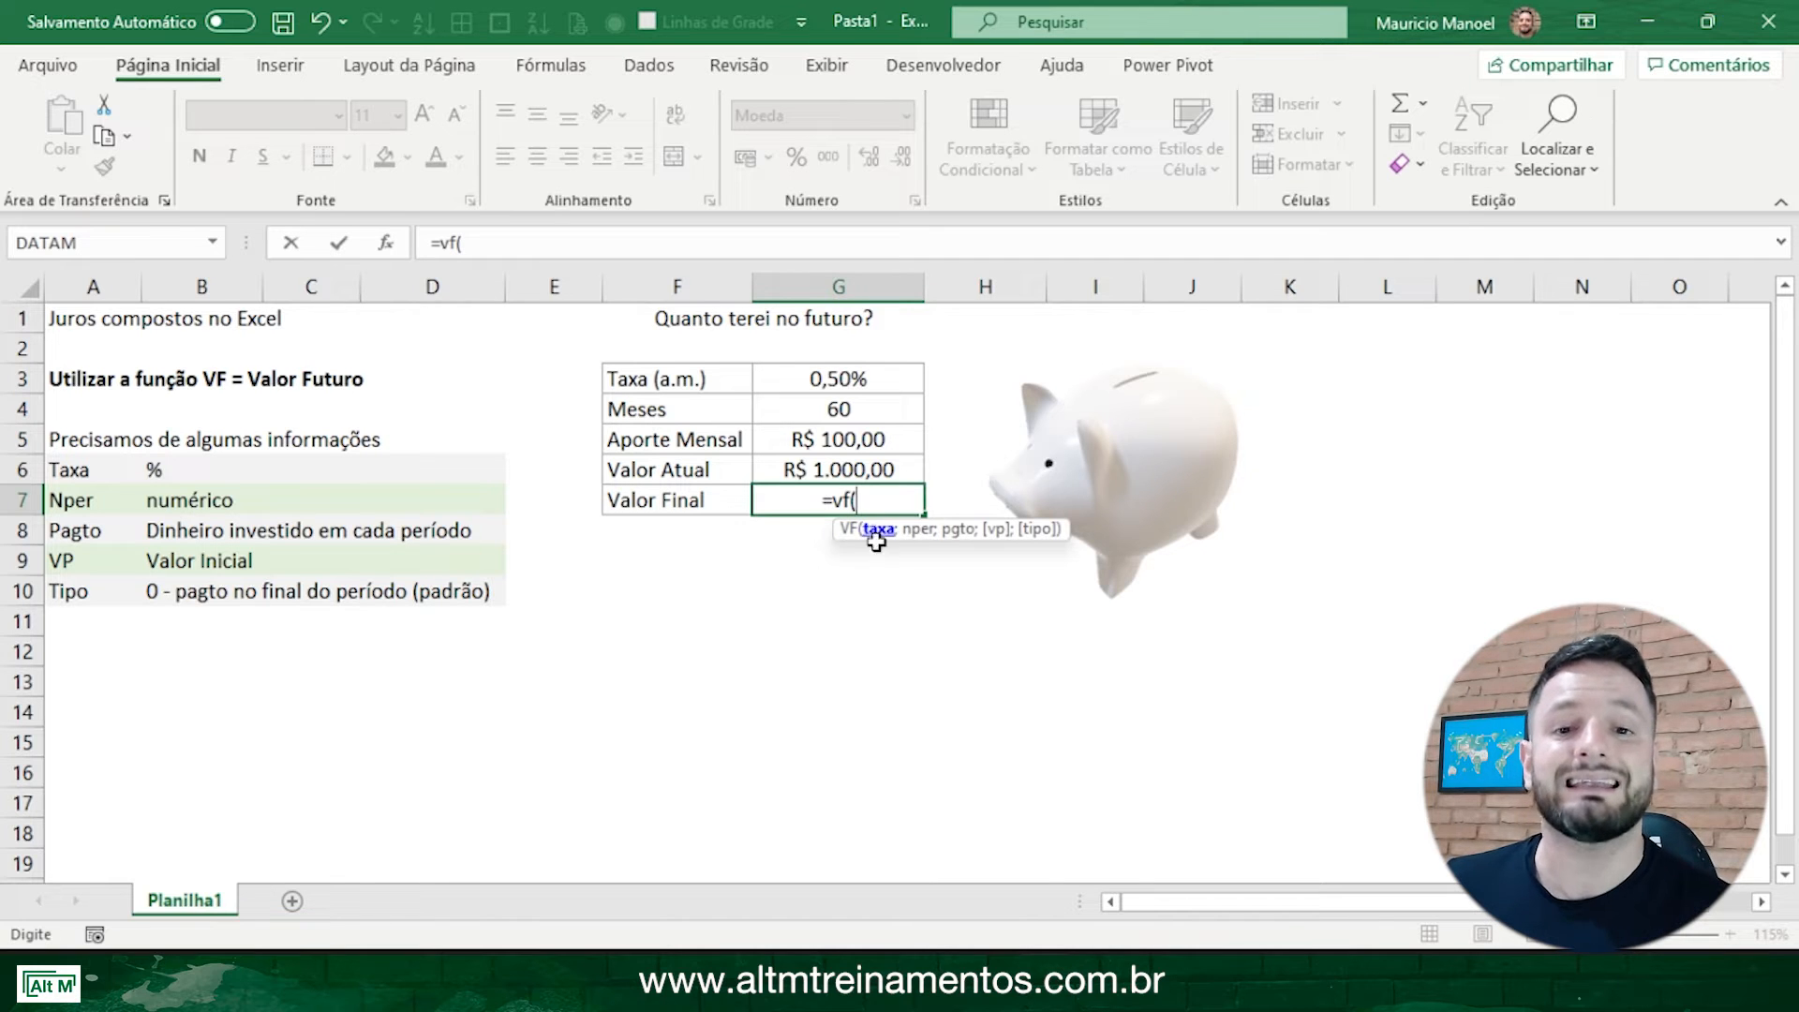
{"action": "left_click", "coordinate": [876, 379]}
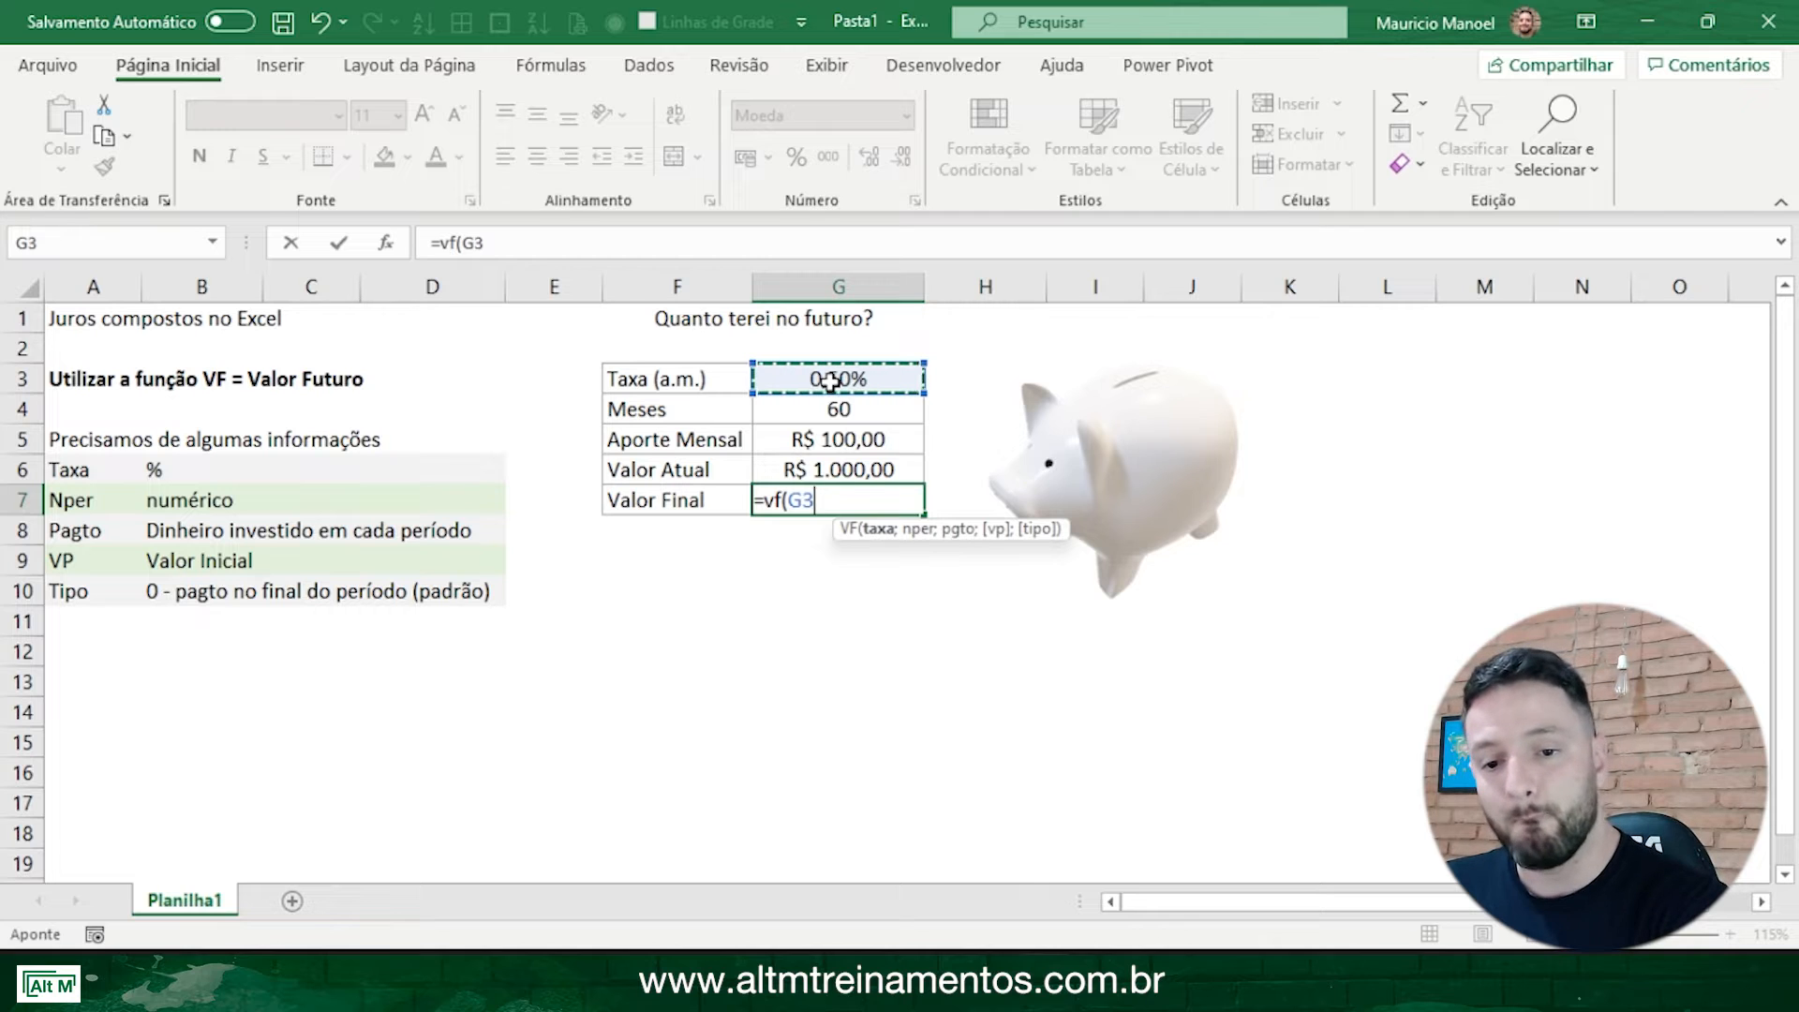
{"action": "type", "text": ";"}
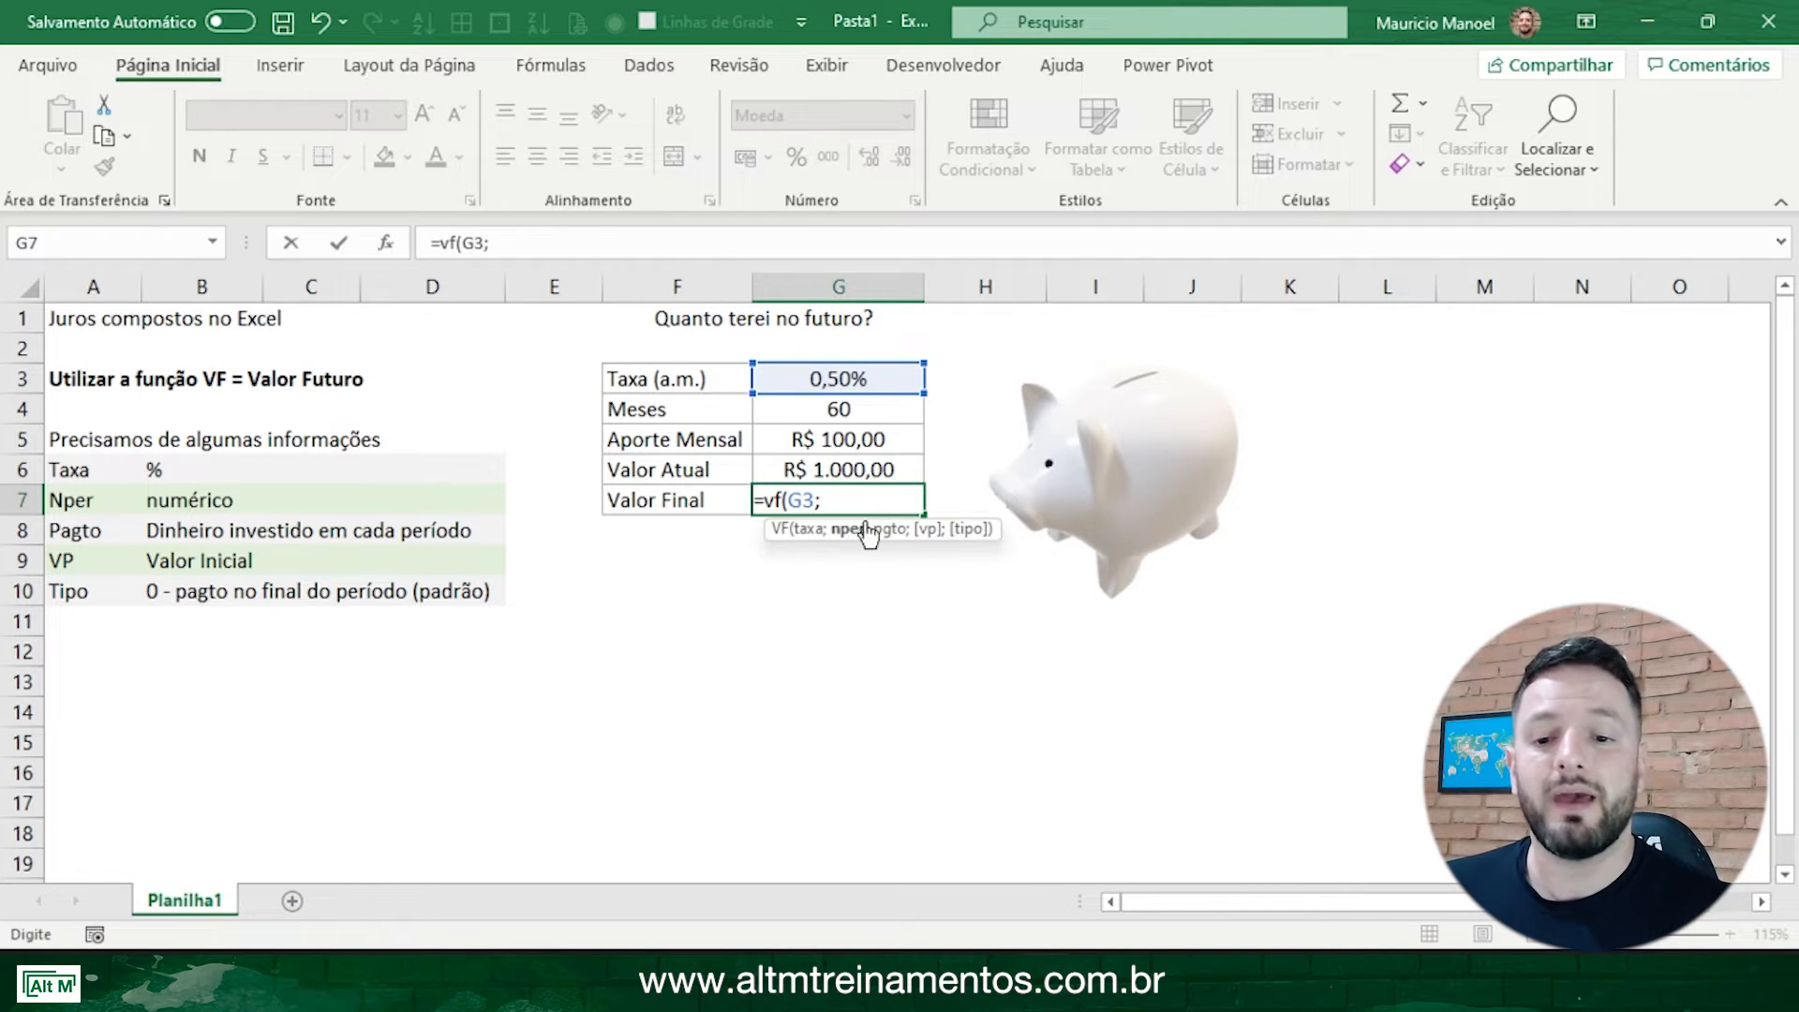
{"action": "left_click", "coordinate": [840, 409]}
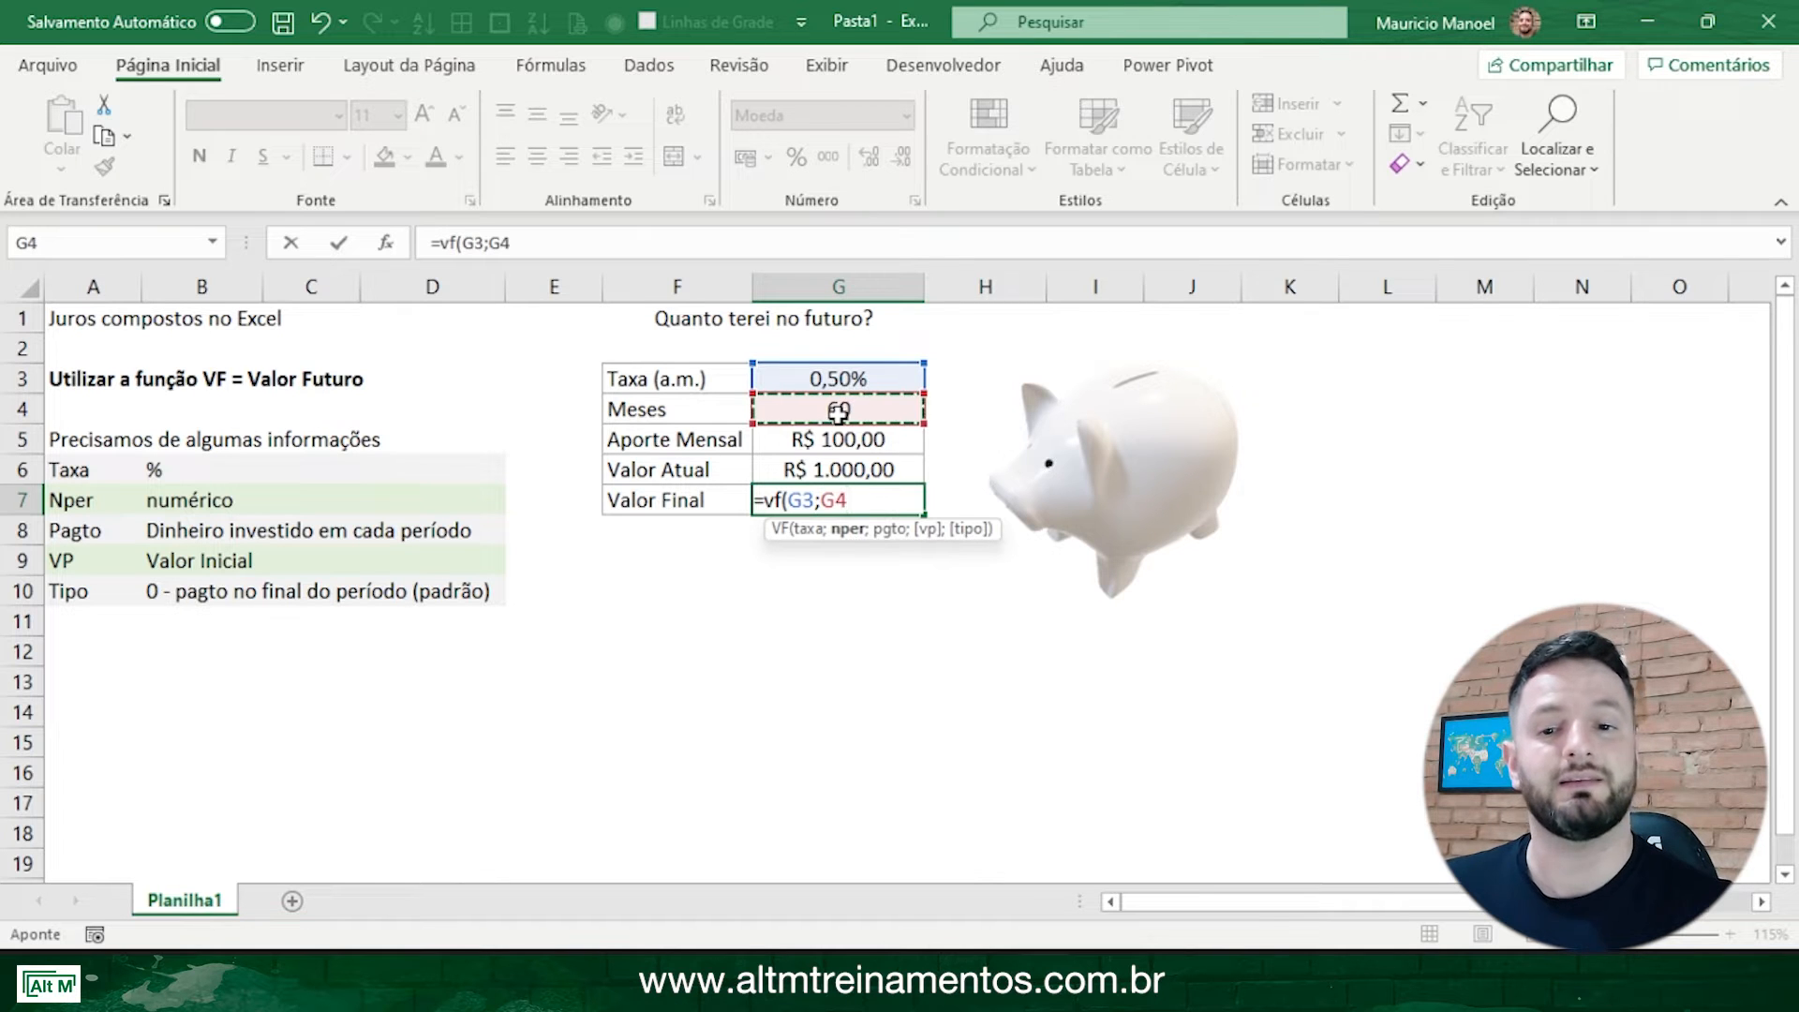
{"action": "type", "text": ";"}
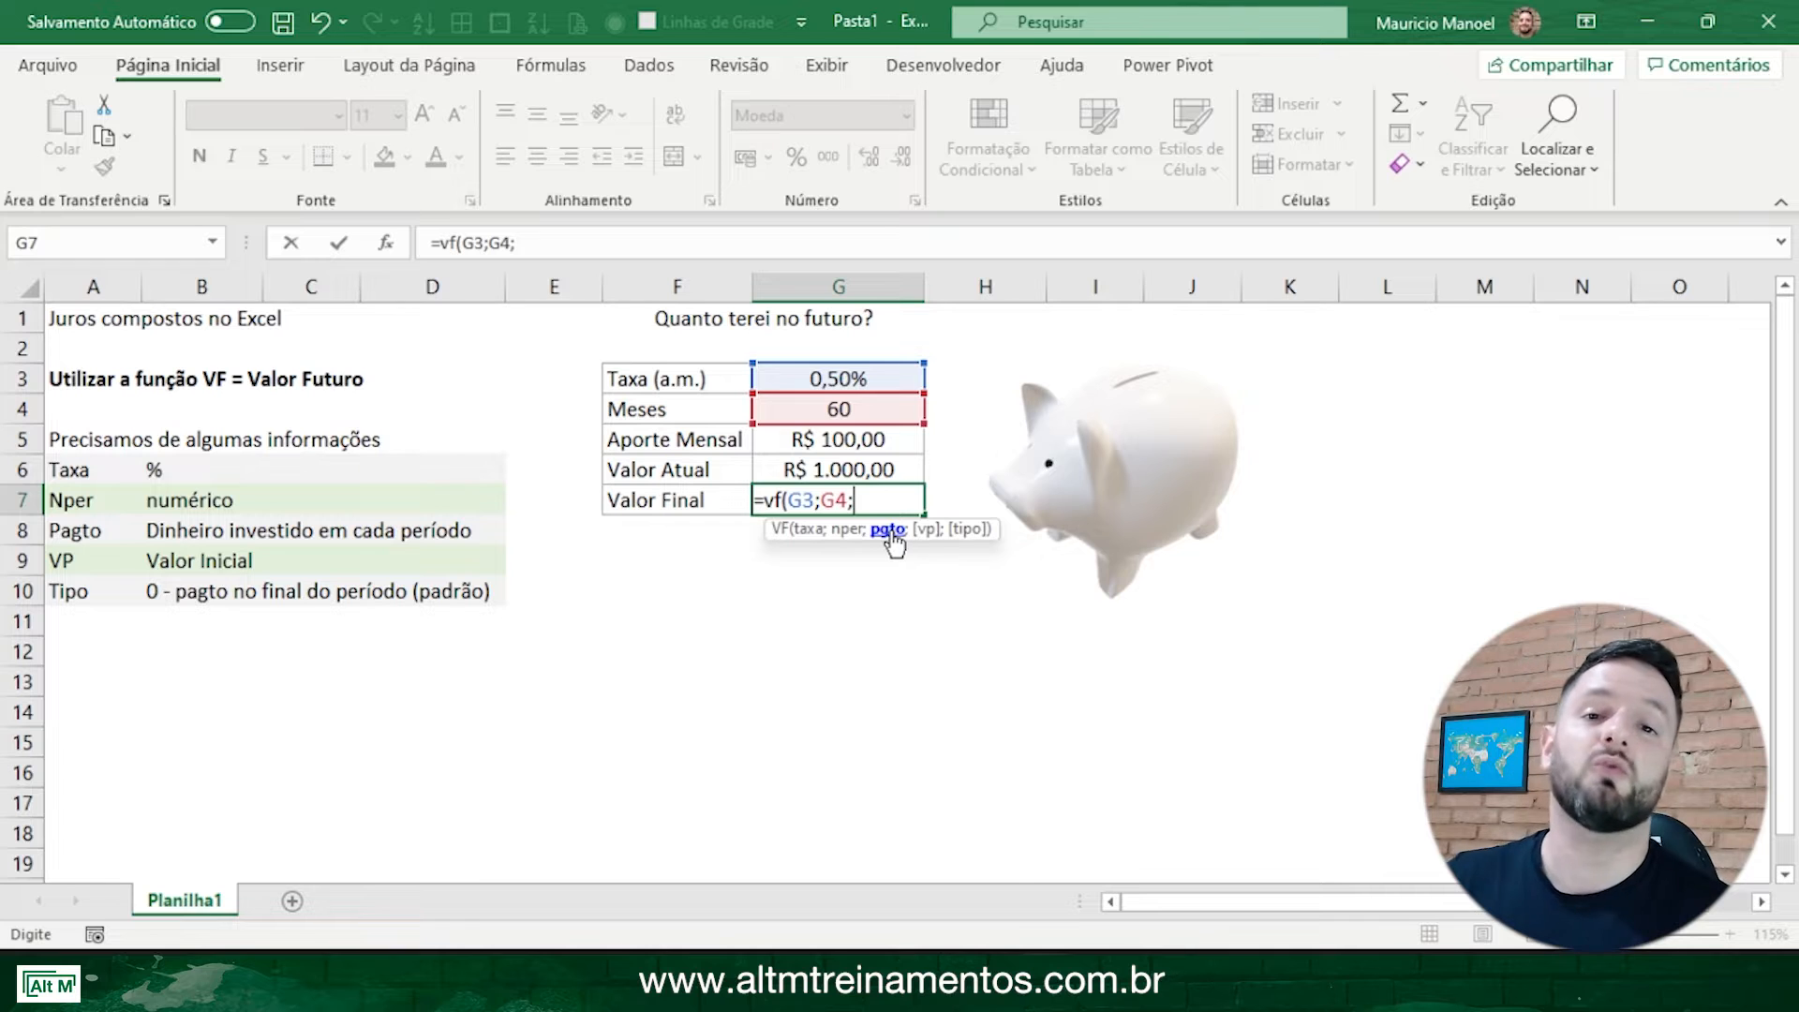
{"action": "left_click", "coordinate": [854, 433]}
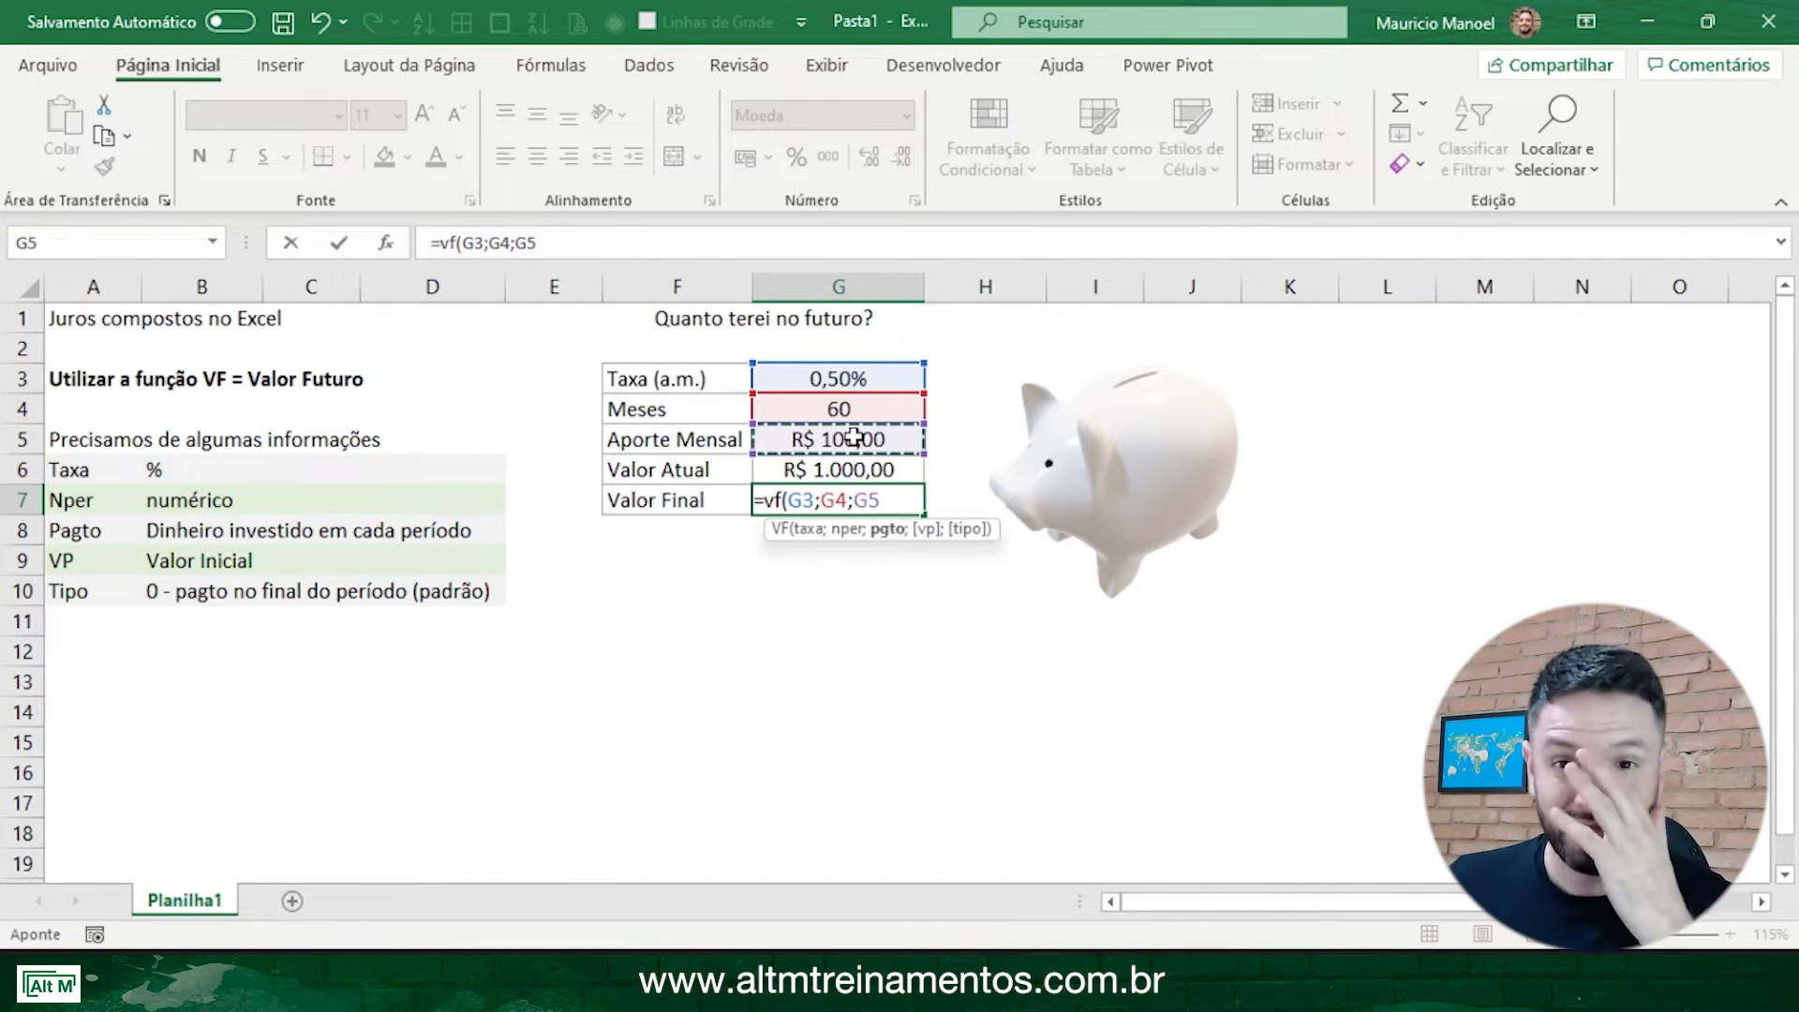
{"action": "type", "text": ";"}
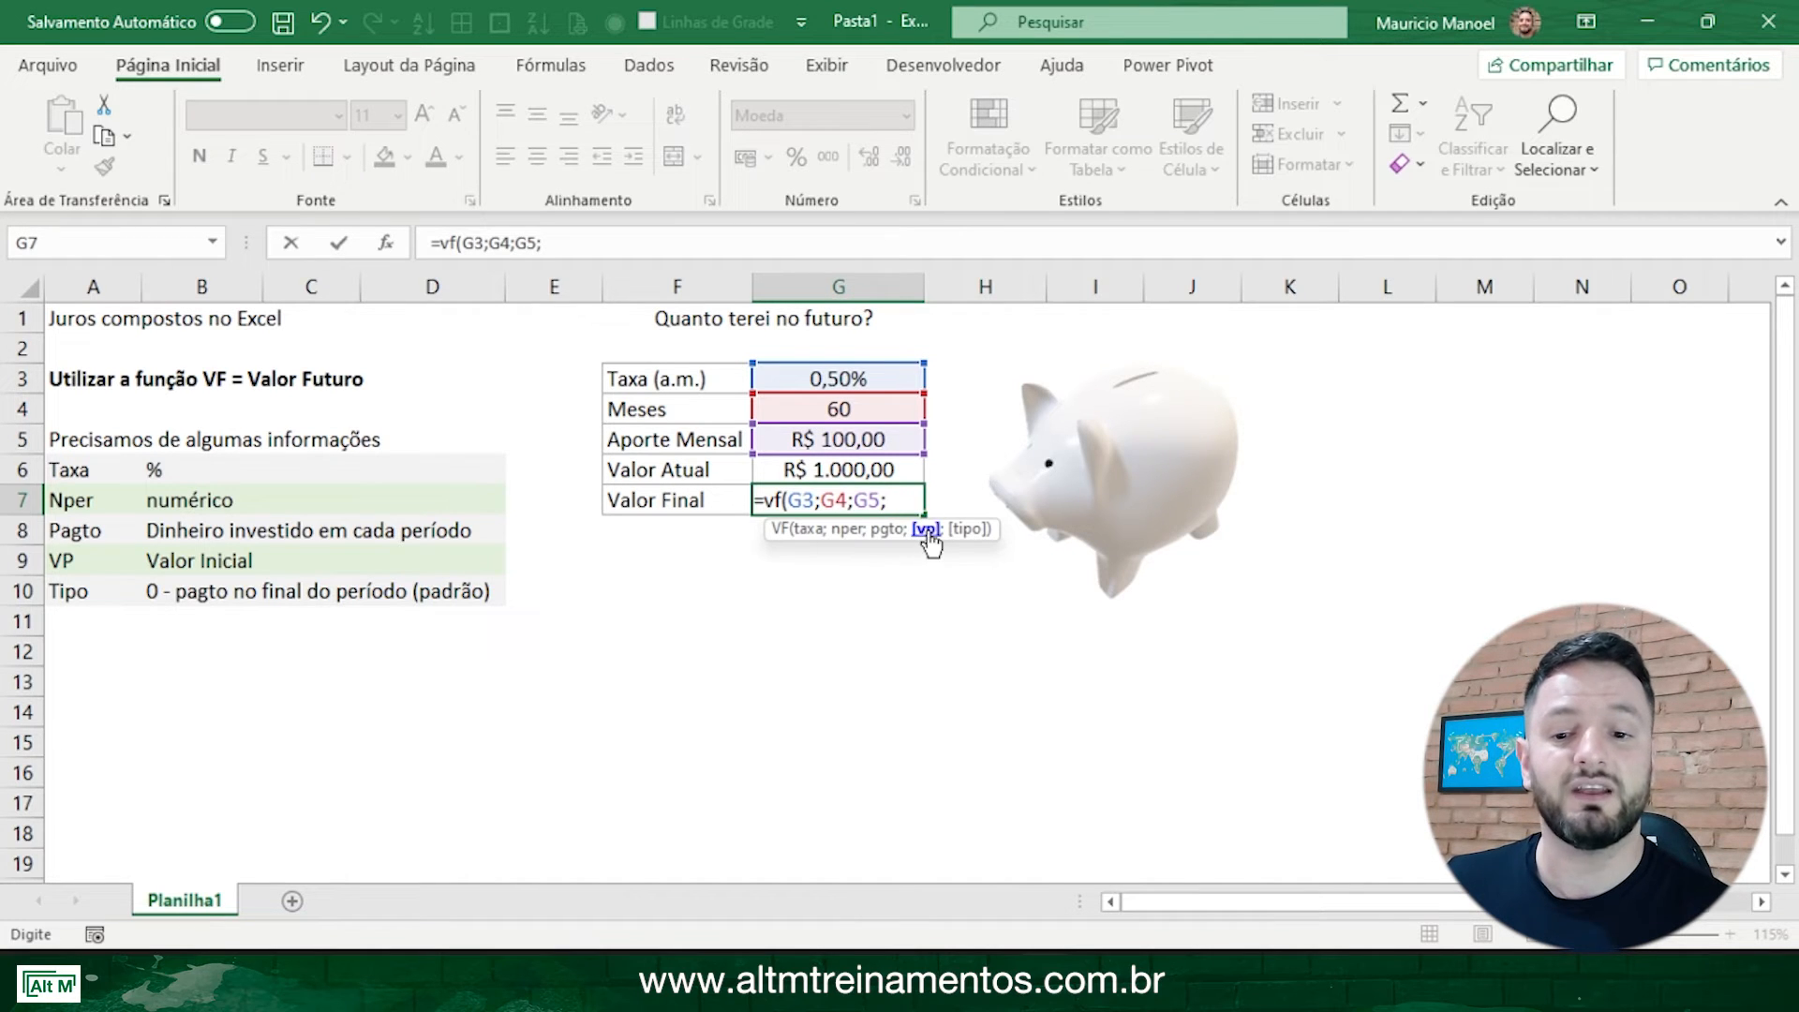
{"action": "left_click", "coordinate": [867, 469]}
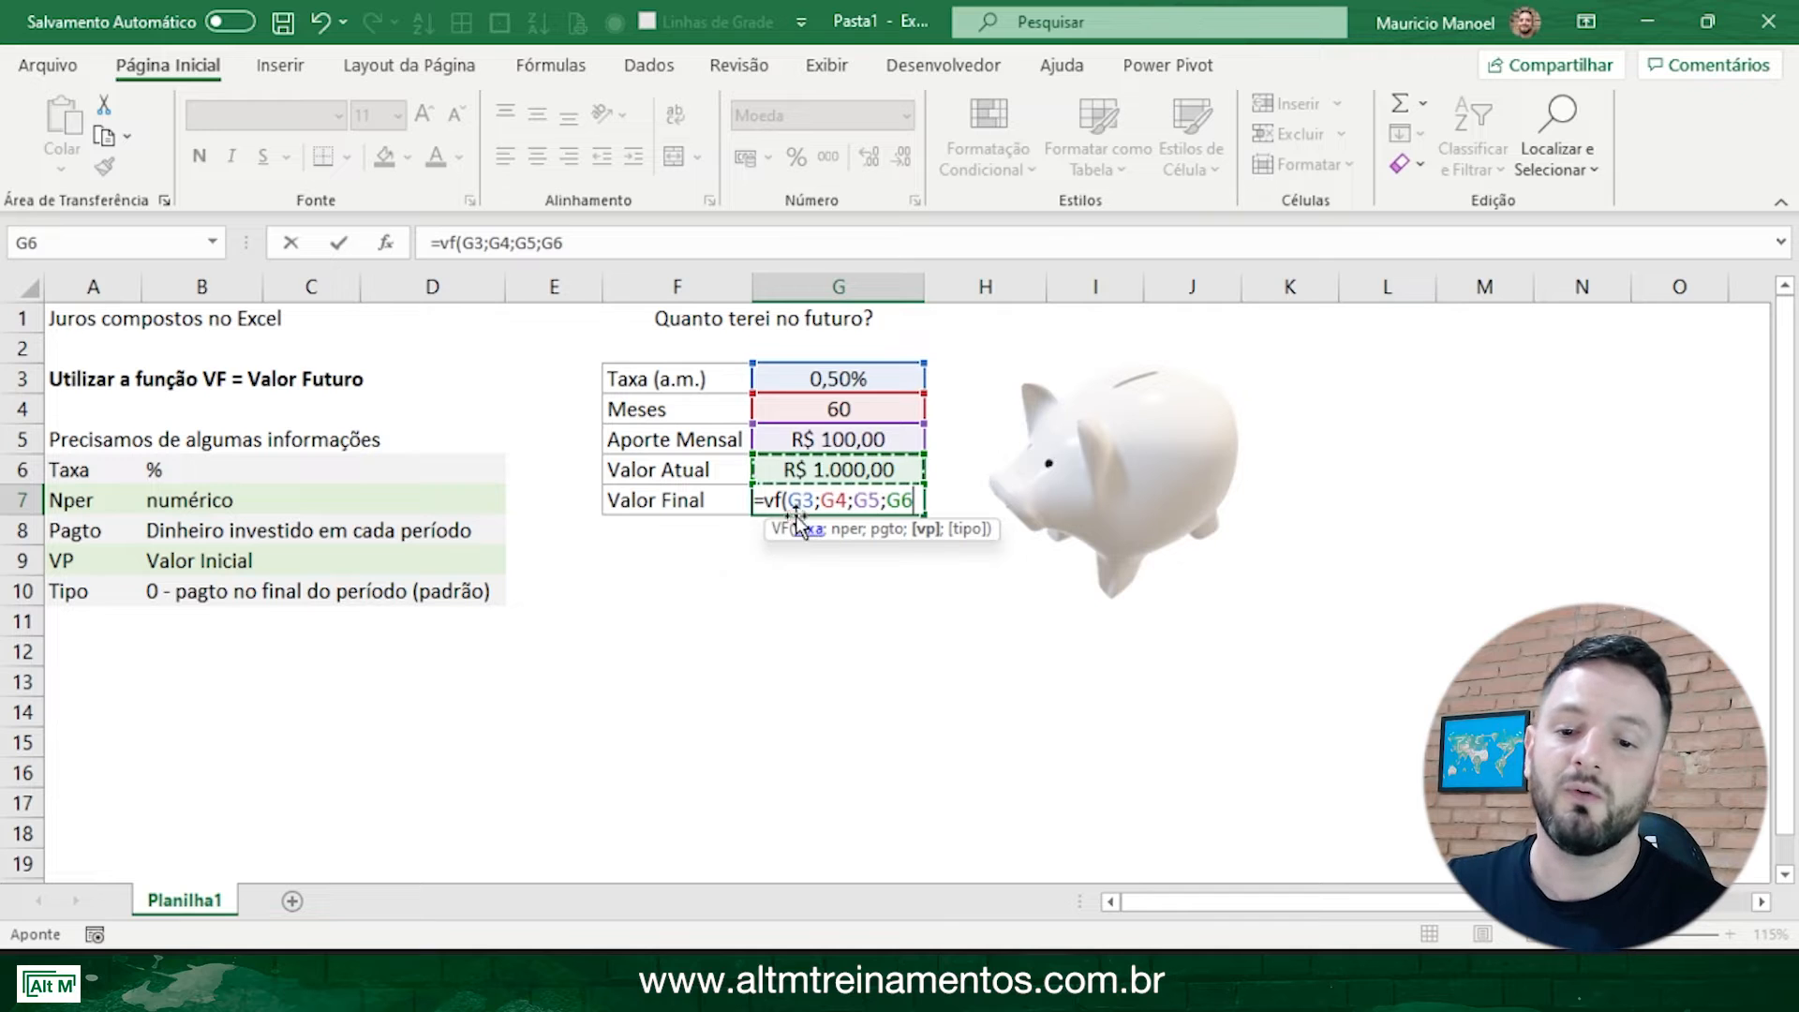
{"action": "left_click_drag", "start_coordinate": [787, 499], "coordinate": [957, 487]}
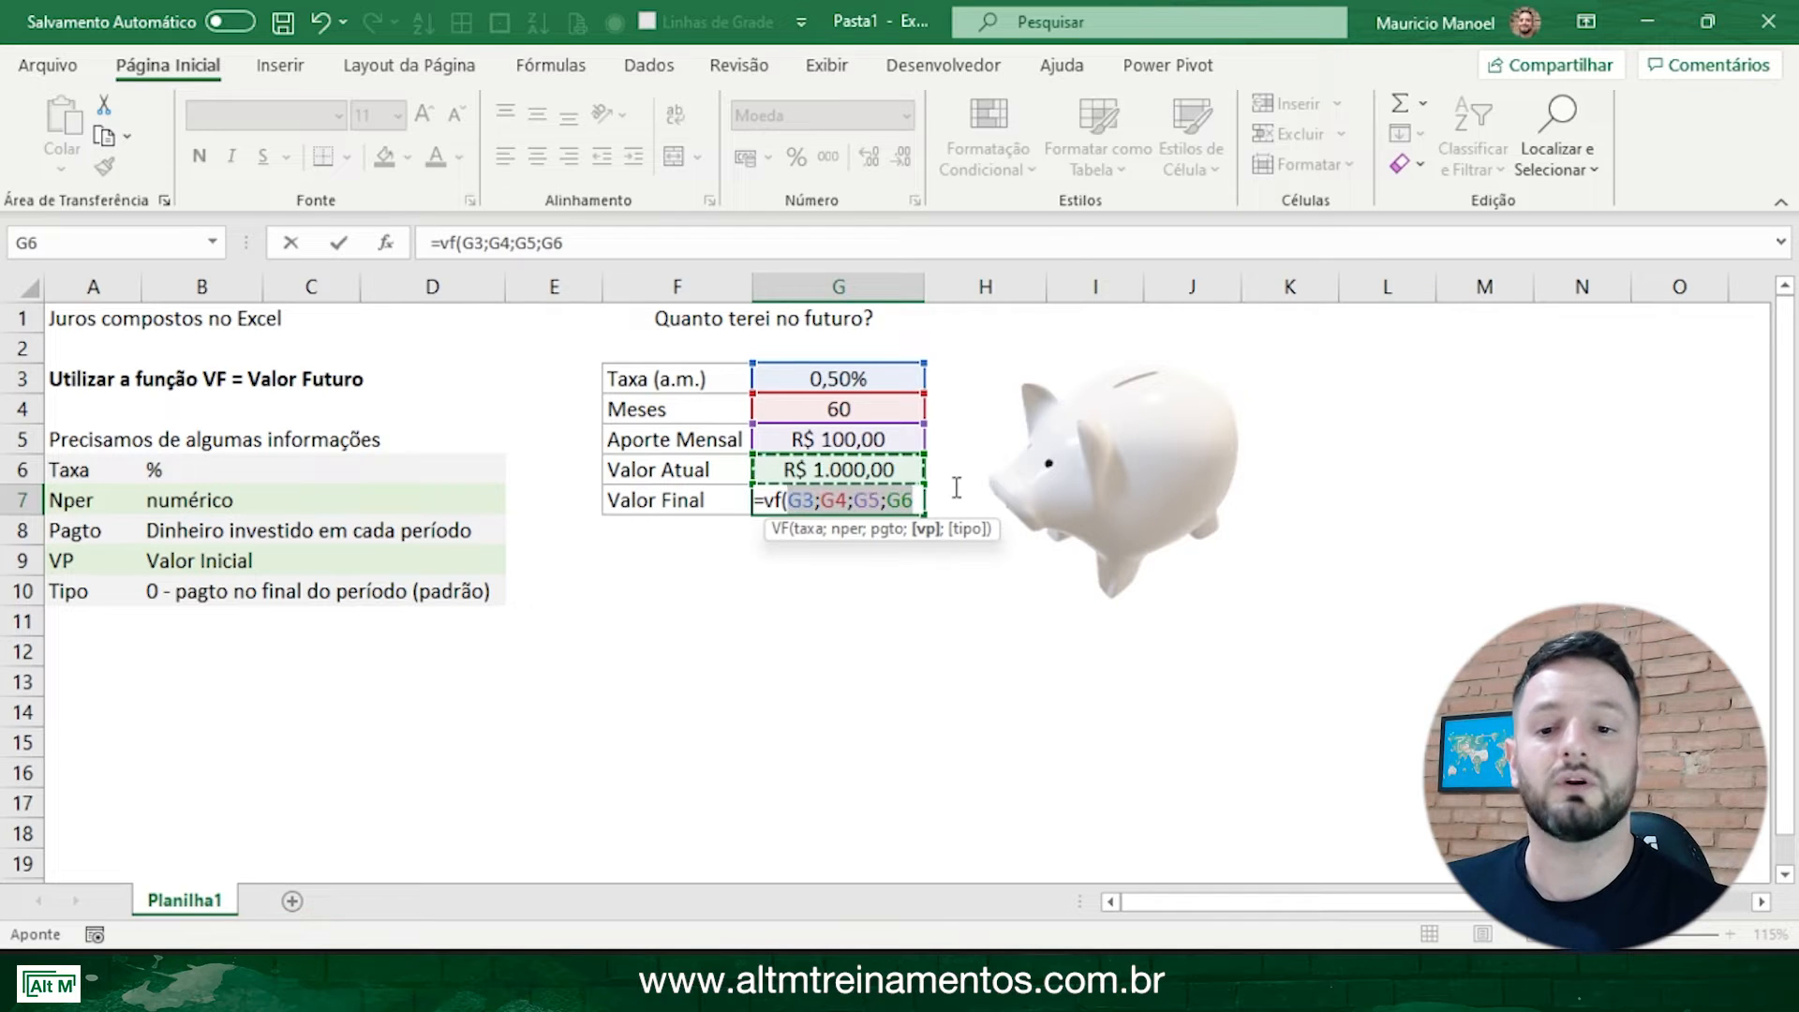
{"action": "left_click", "coordinate": [923, 501]}
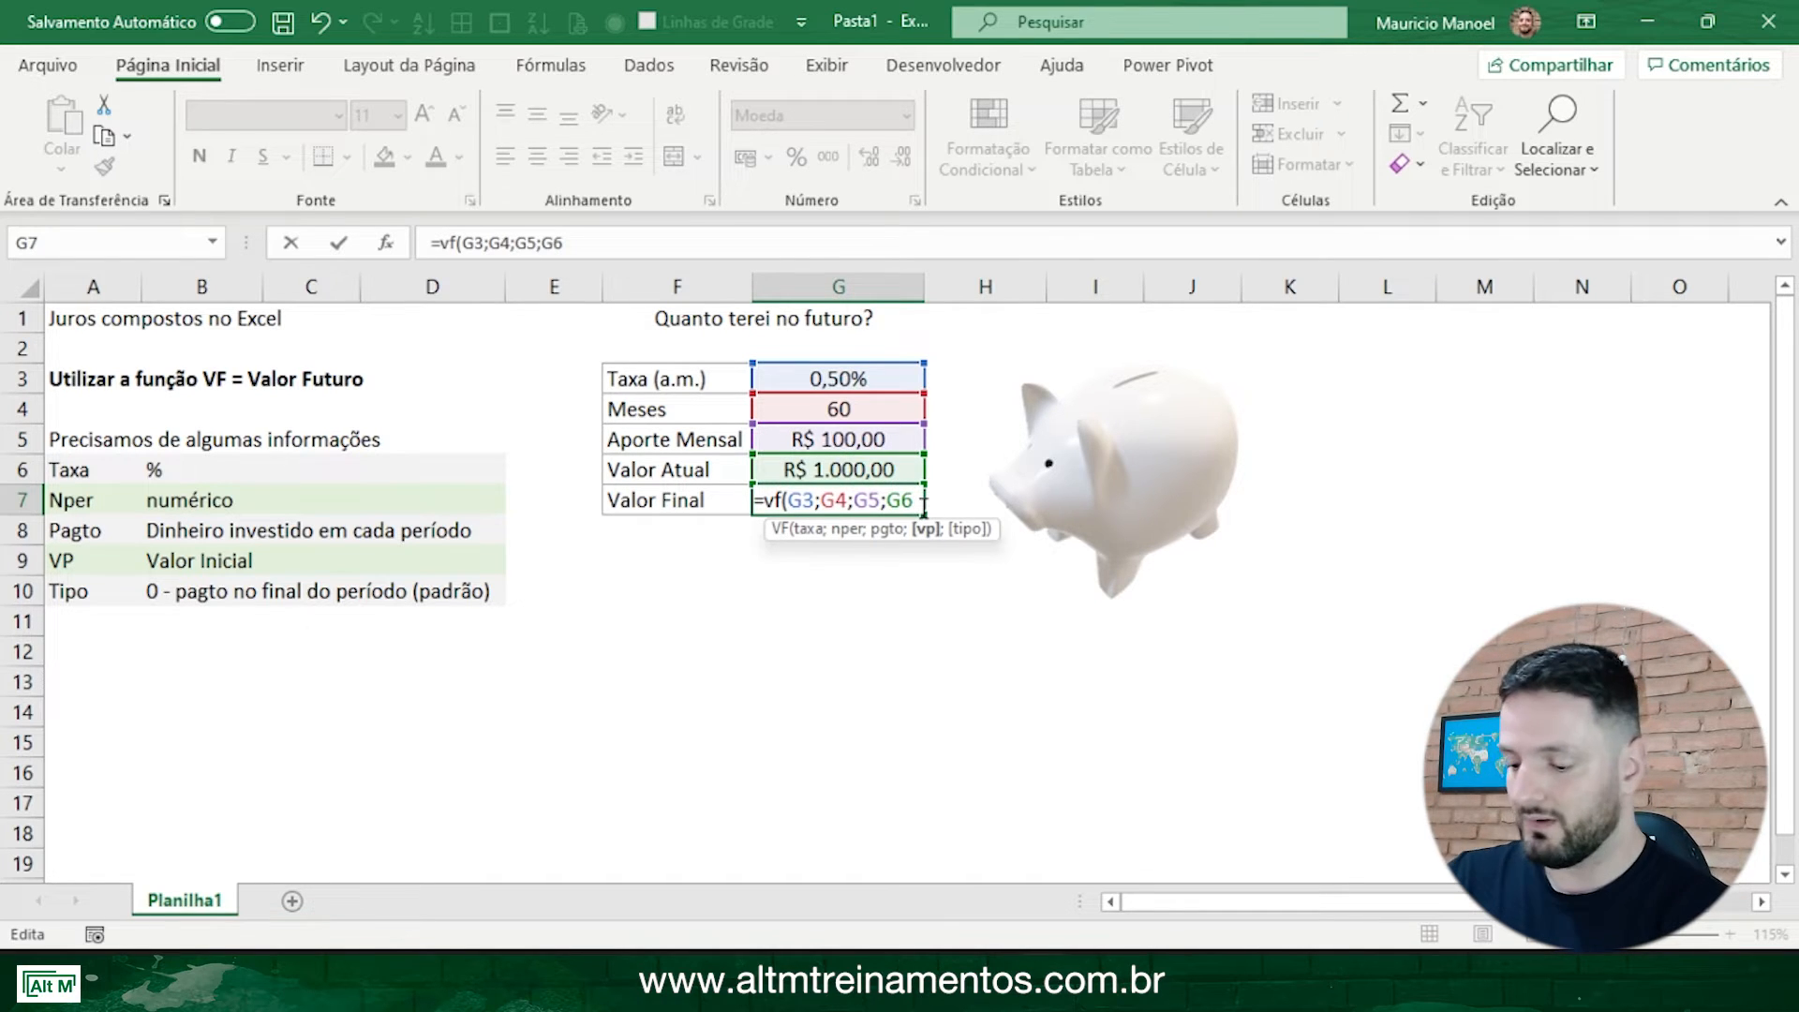
{"action": "type", "text": ")"}
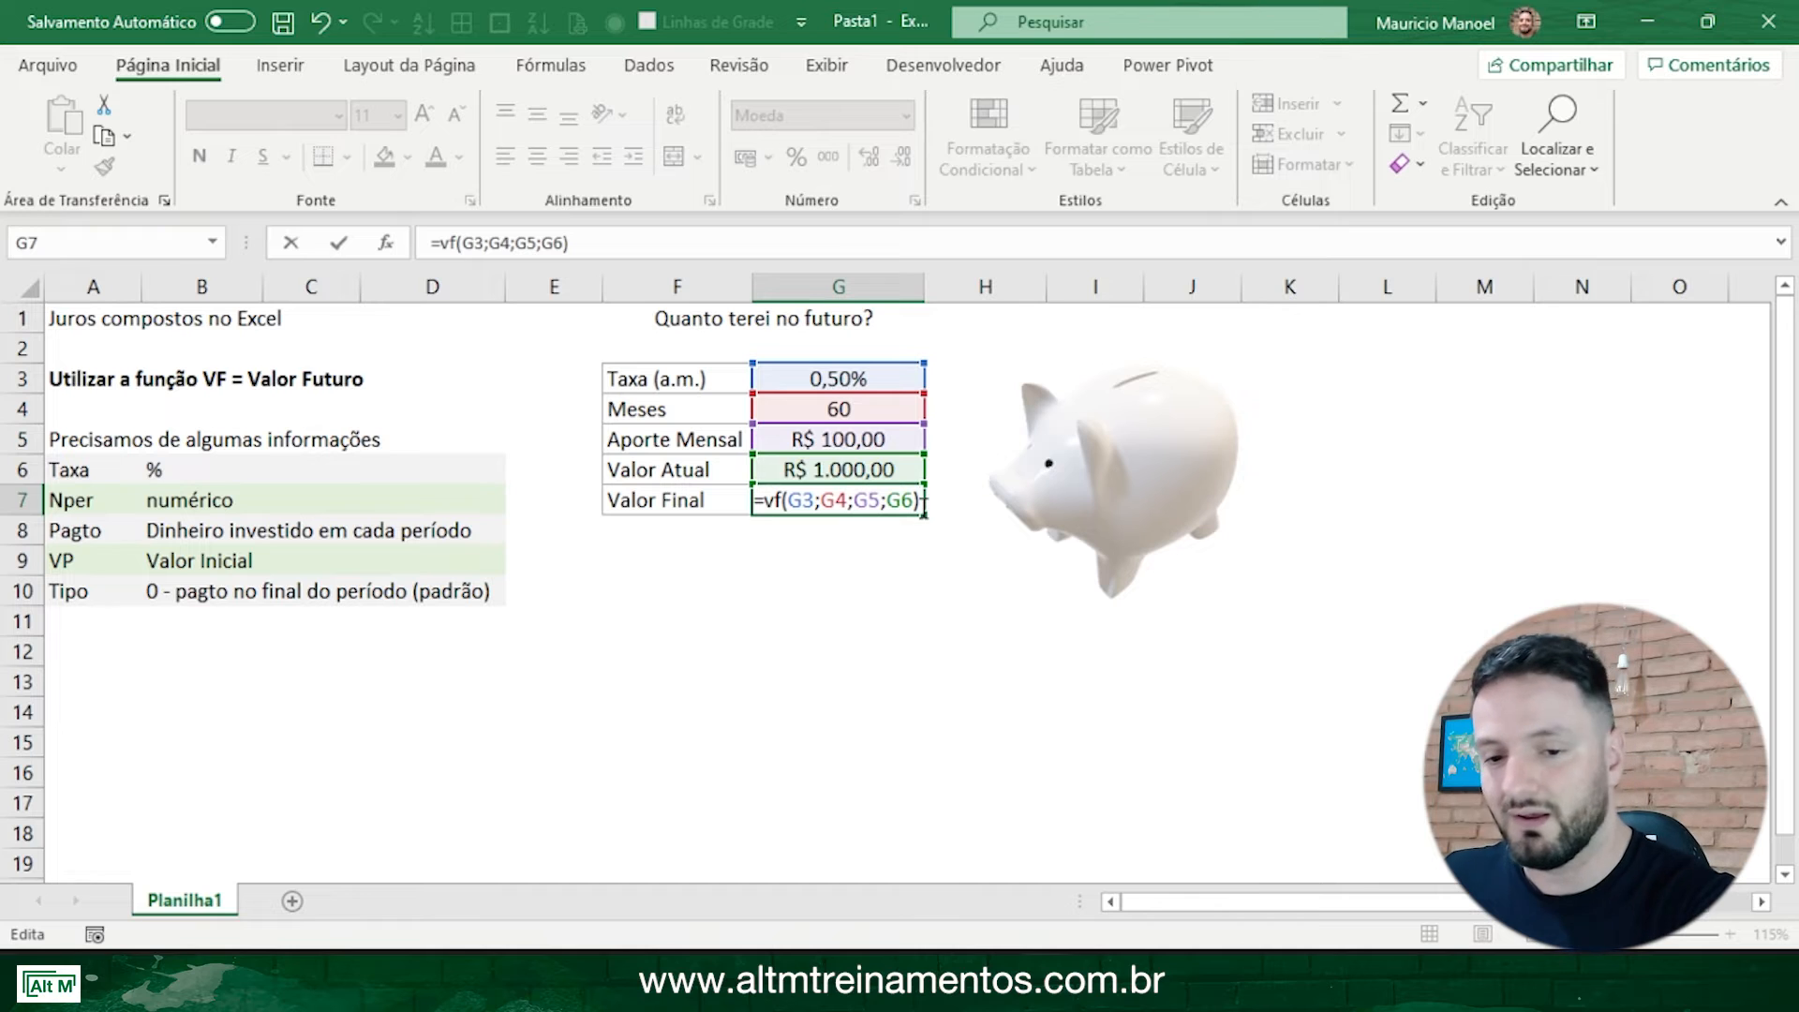
{"action": "key", "text": "Return"}
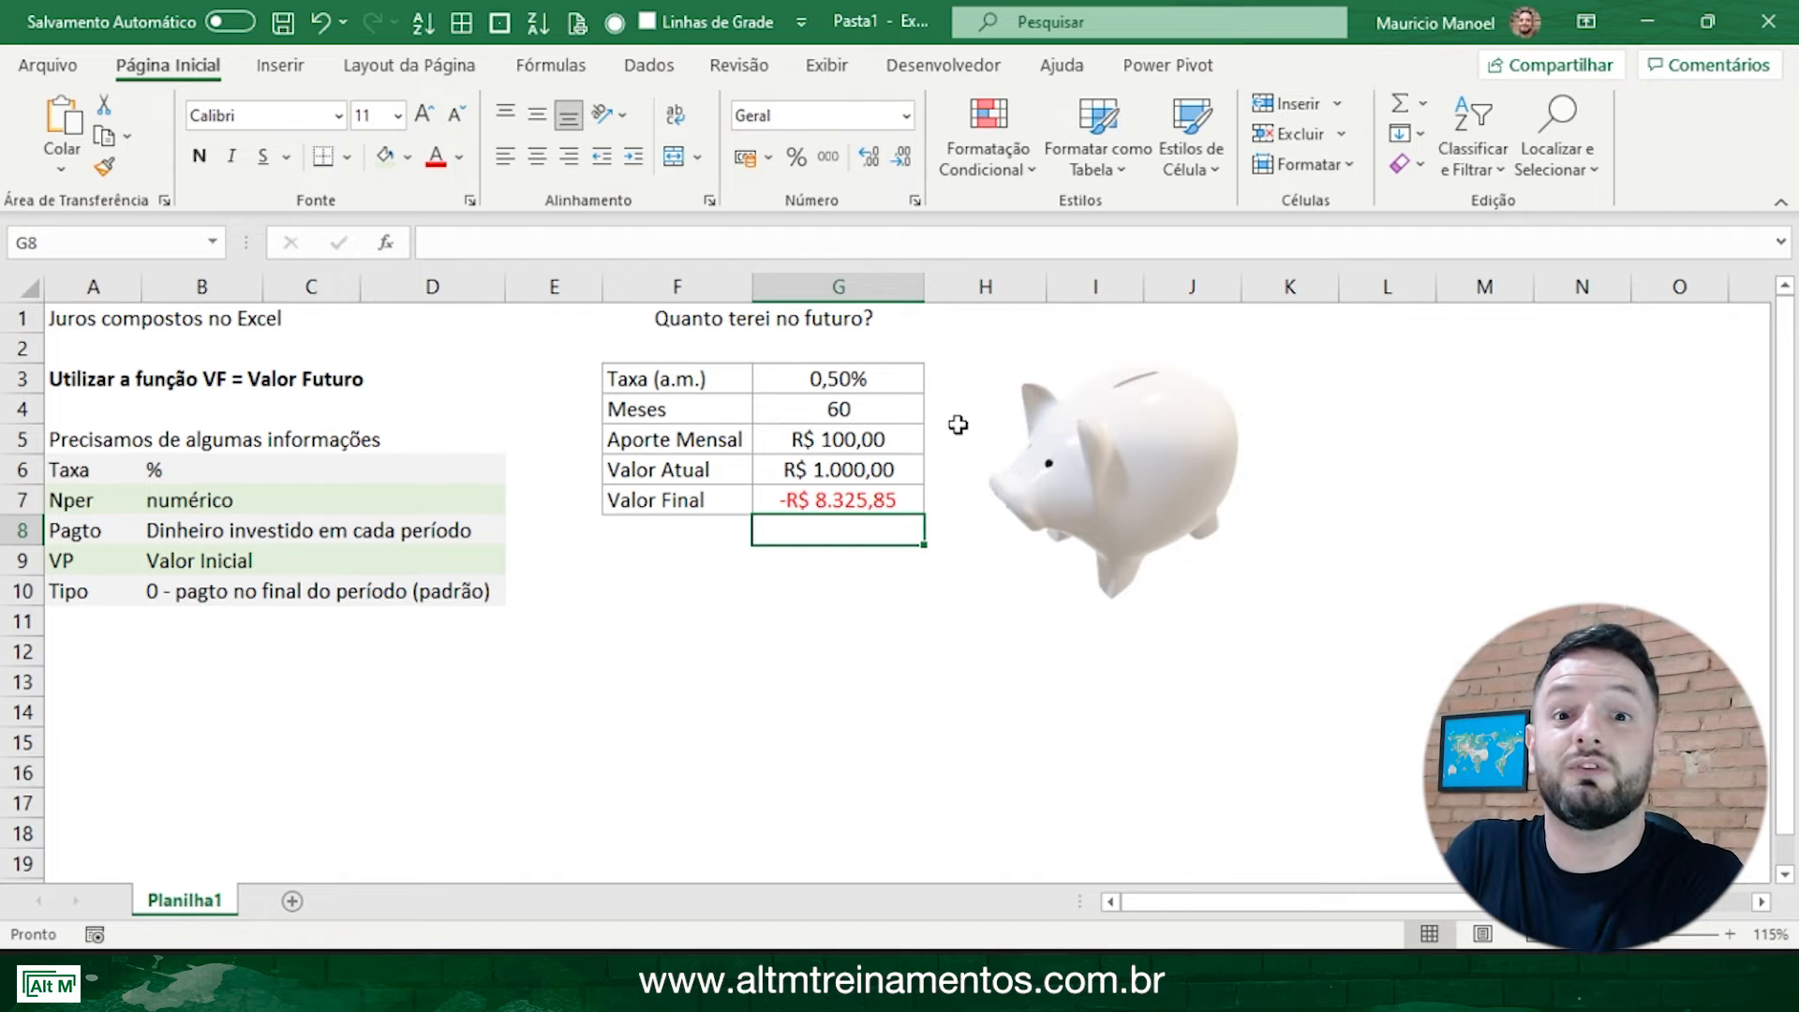
{"action": "left_click", "coordinate": [783, 442]}
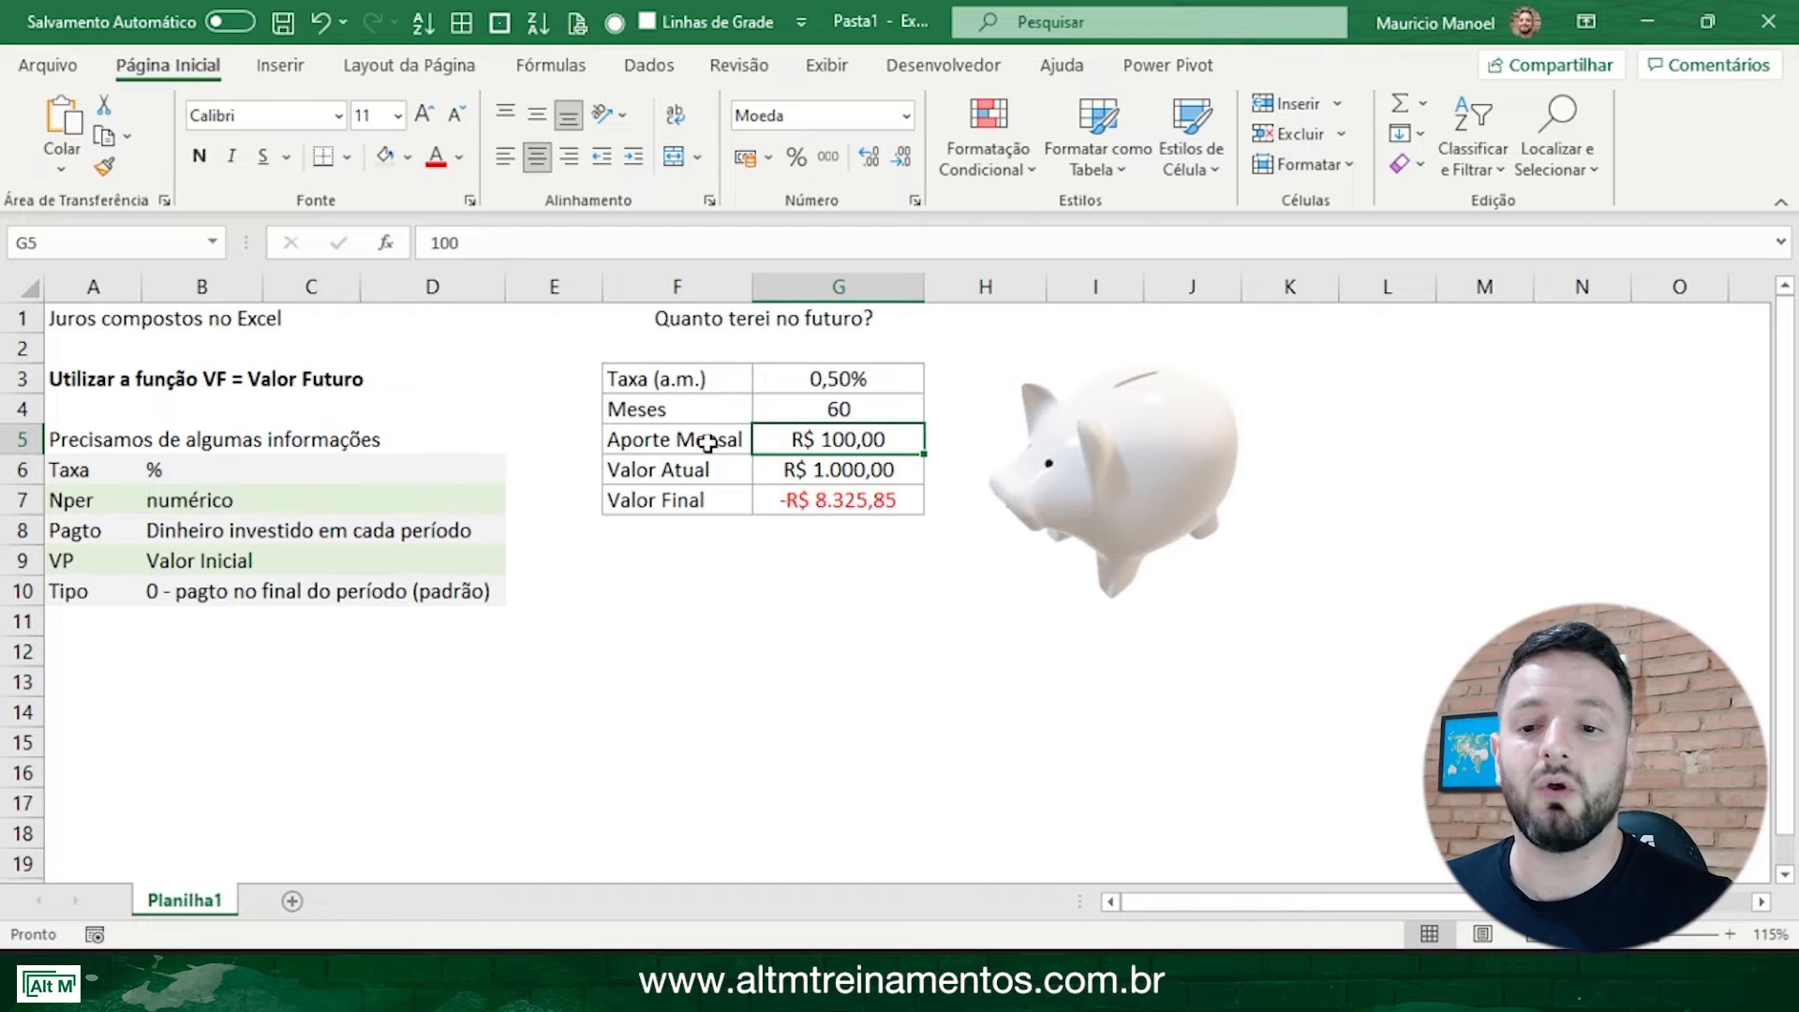
{"action": "left_click_drag", "start_coordinate": [715, 441], "coordinate": [826, 445]}
{"action": "left_click", "coordinate": [823, 436]}
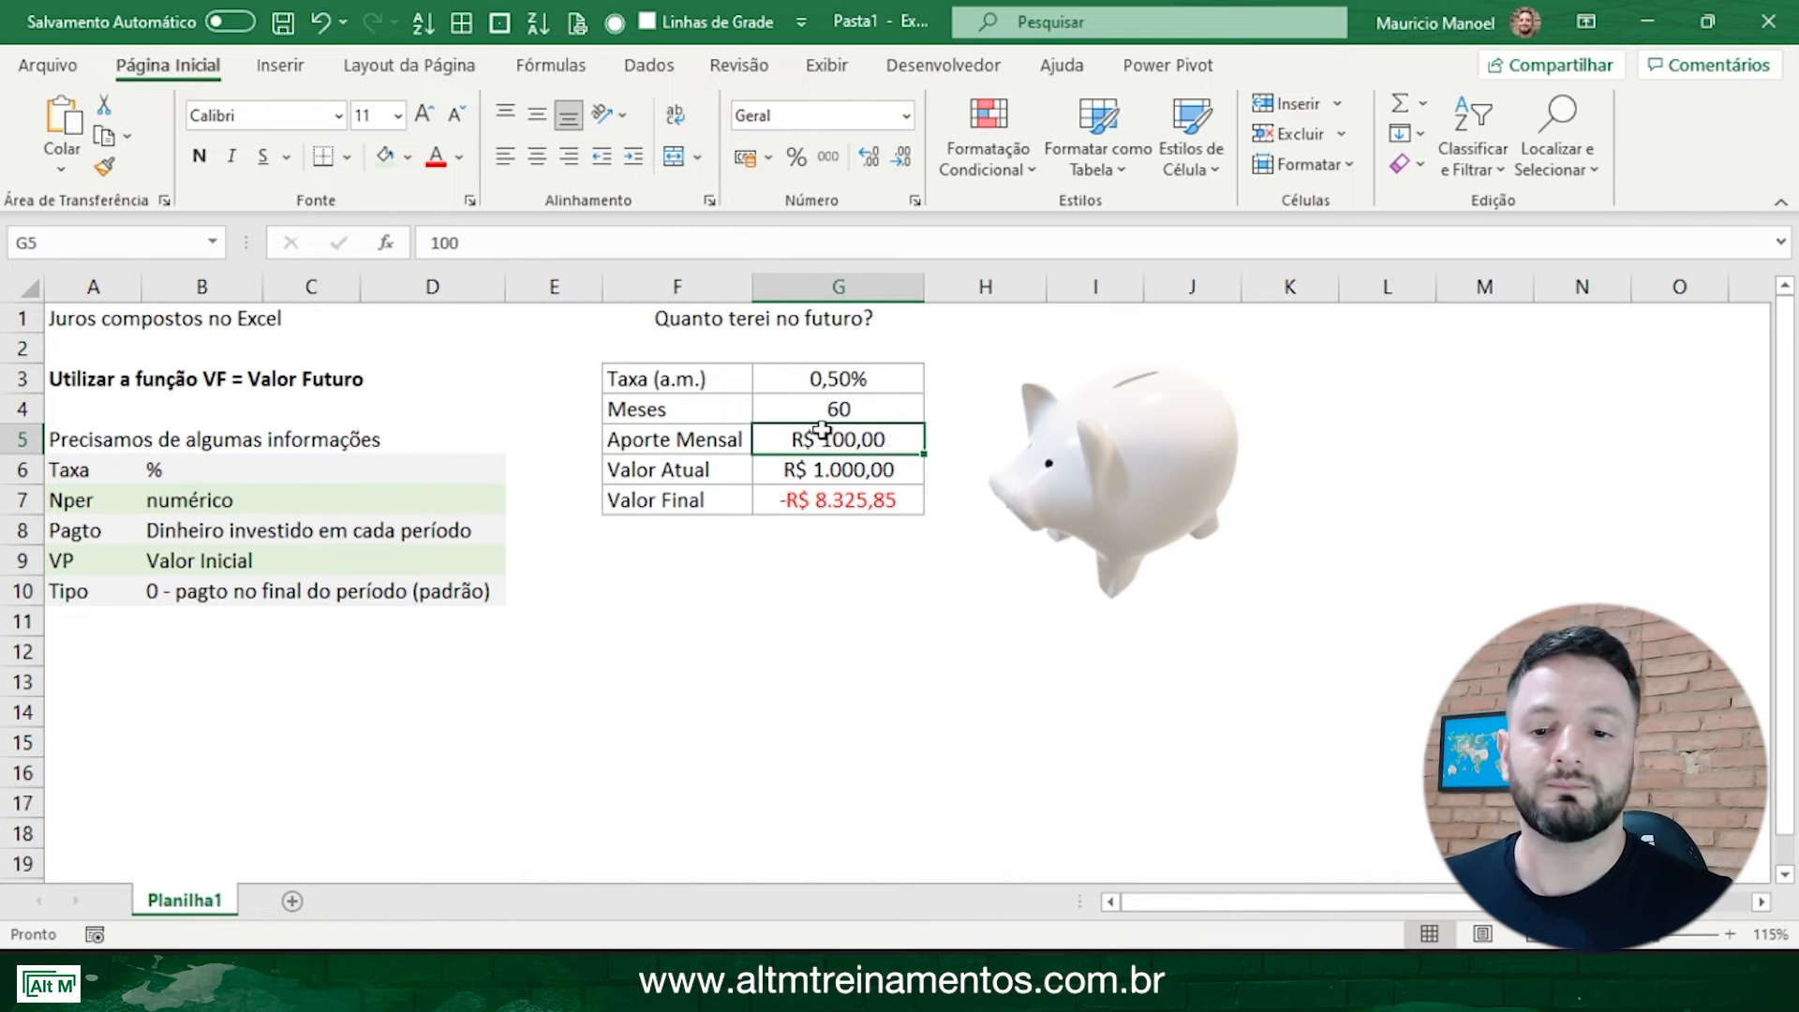
{"action": "left_click_drag", "start_coordinate": [692, 474], "coordinate": [848, 466]}
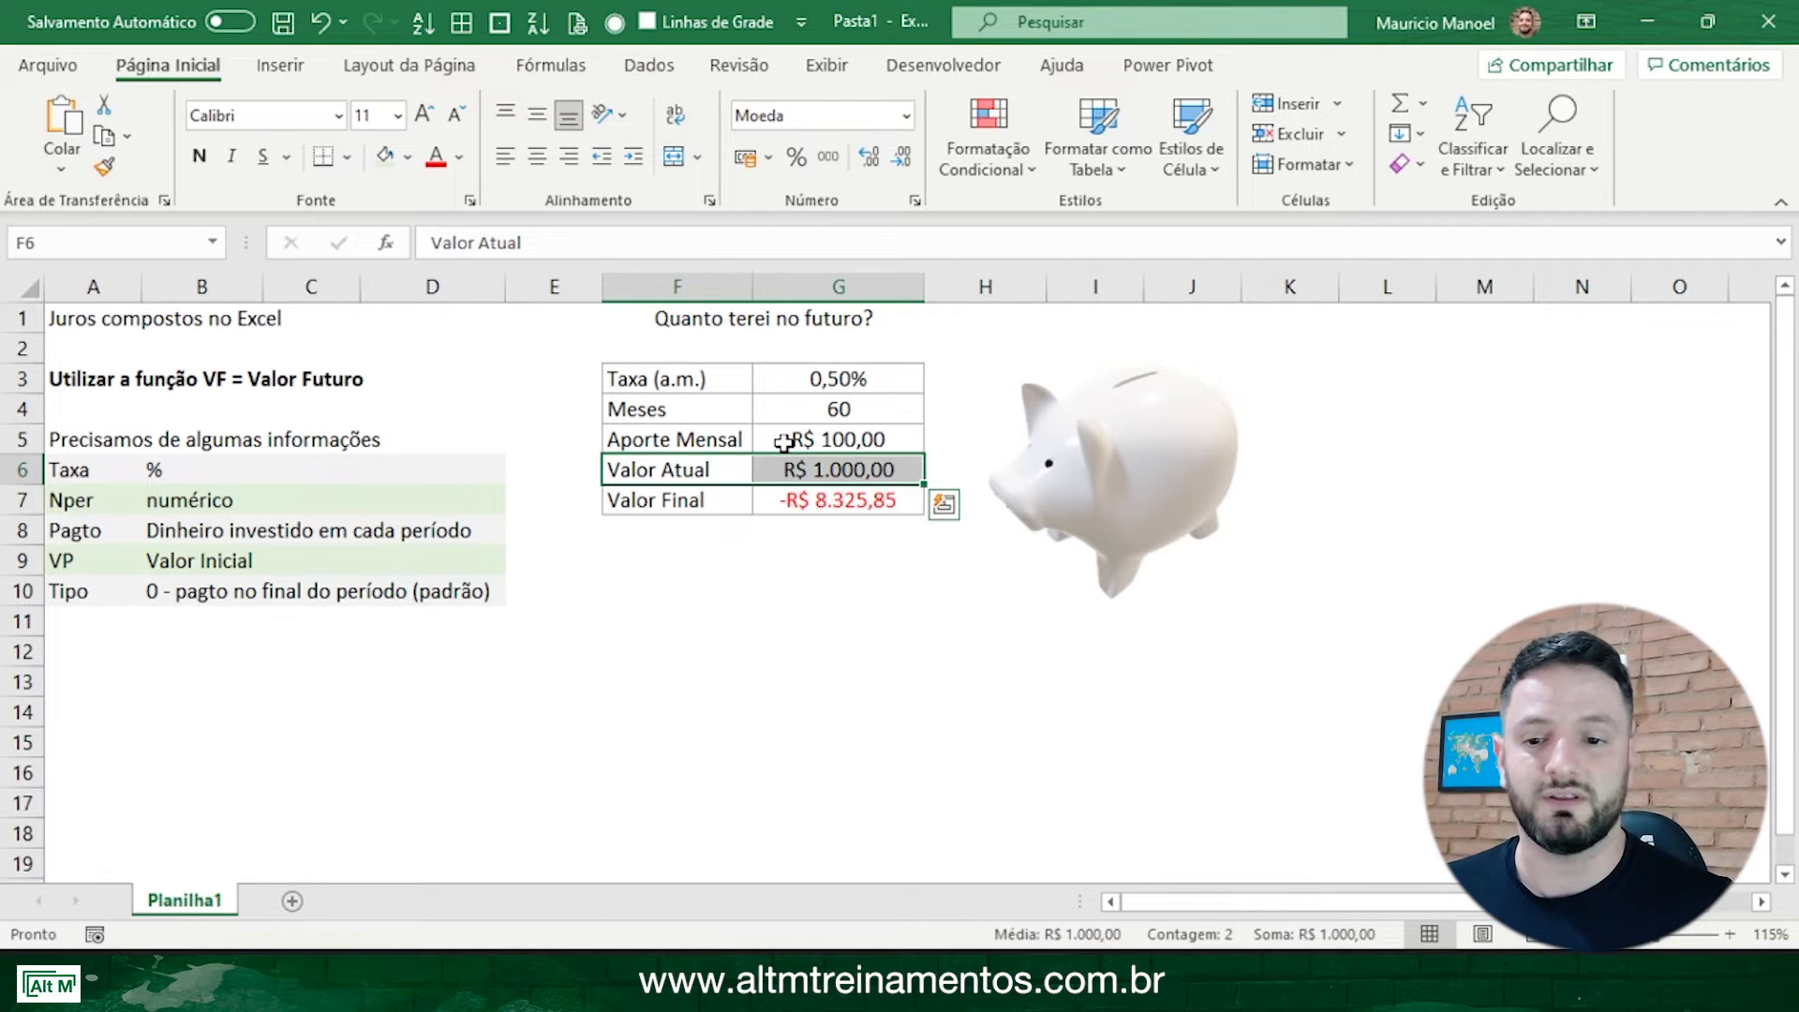
Step: Make both inputs negative: set the monthly deposit in G5 to -100 and the current value in G6 to -1000
{"action": "double_click", "coordinate": [793, 440]}
{"action": "type", "text": "-100"}
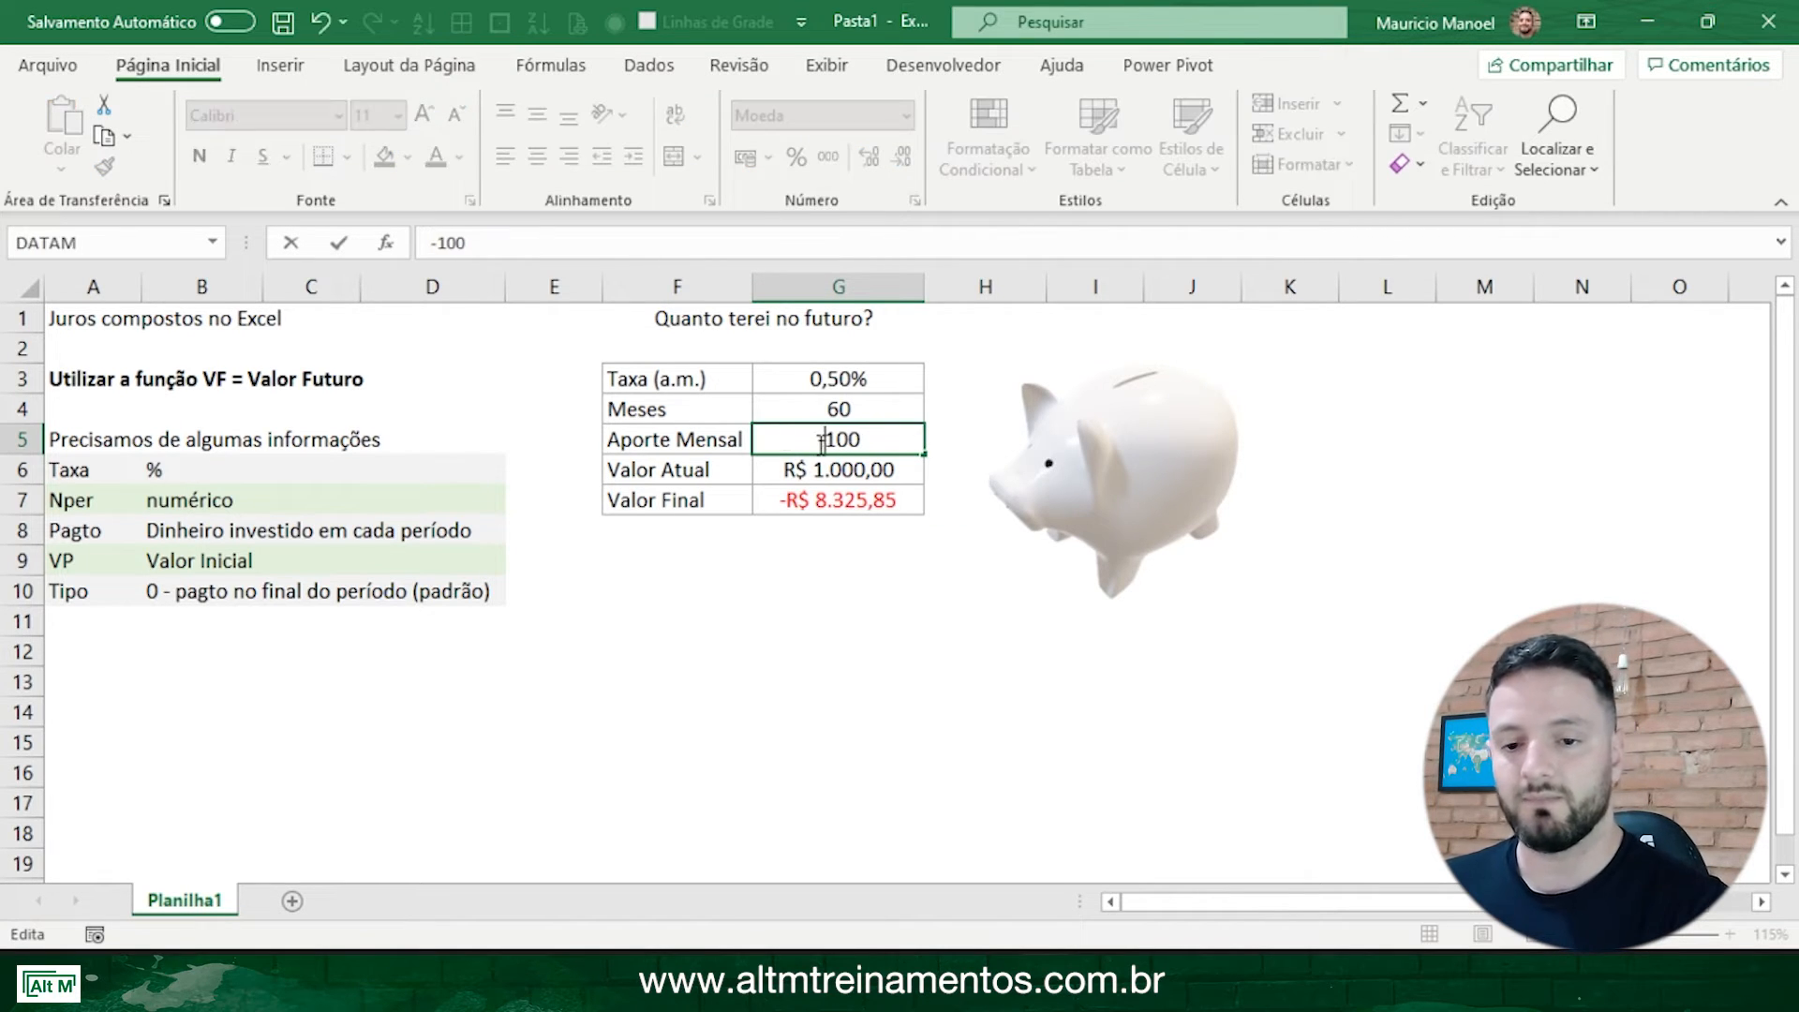
{"action": "key", "text": "Return"}
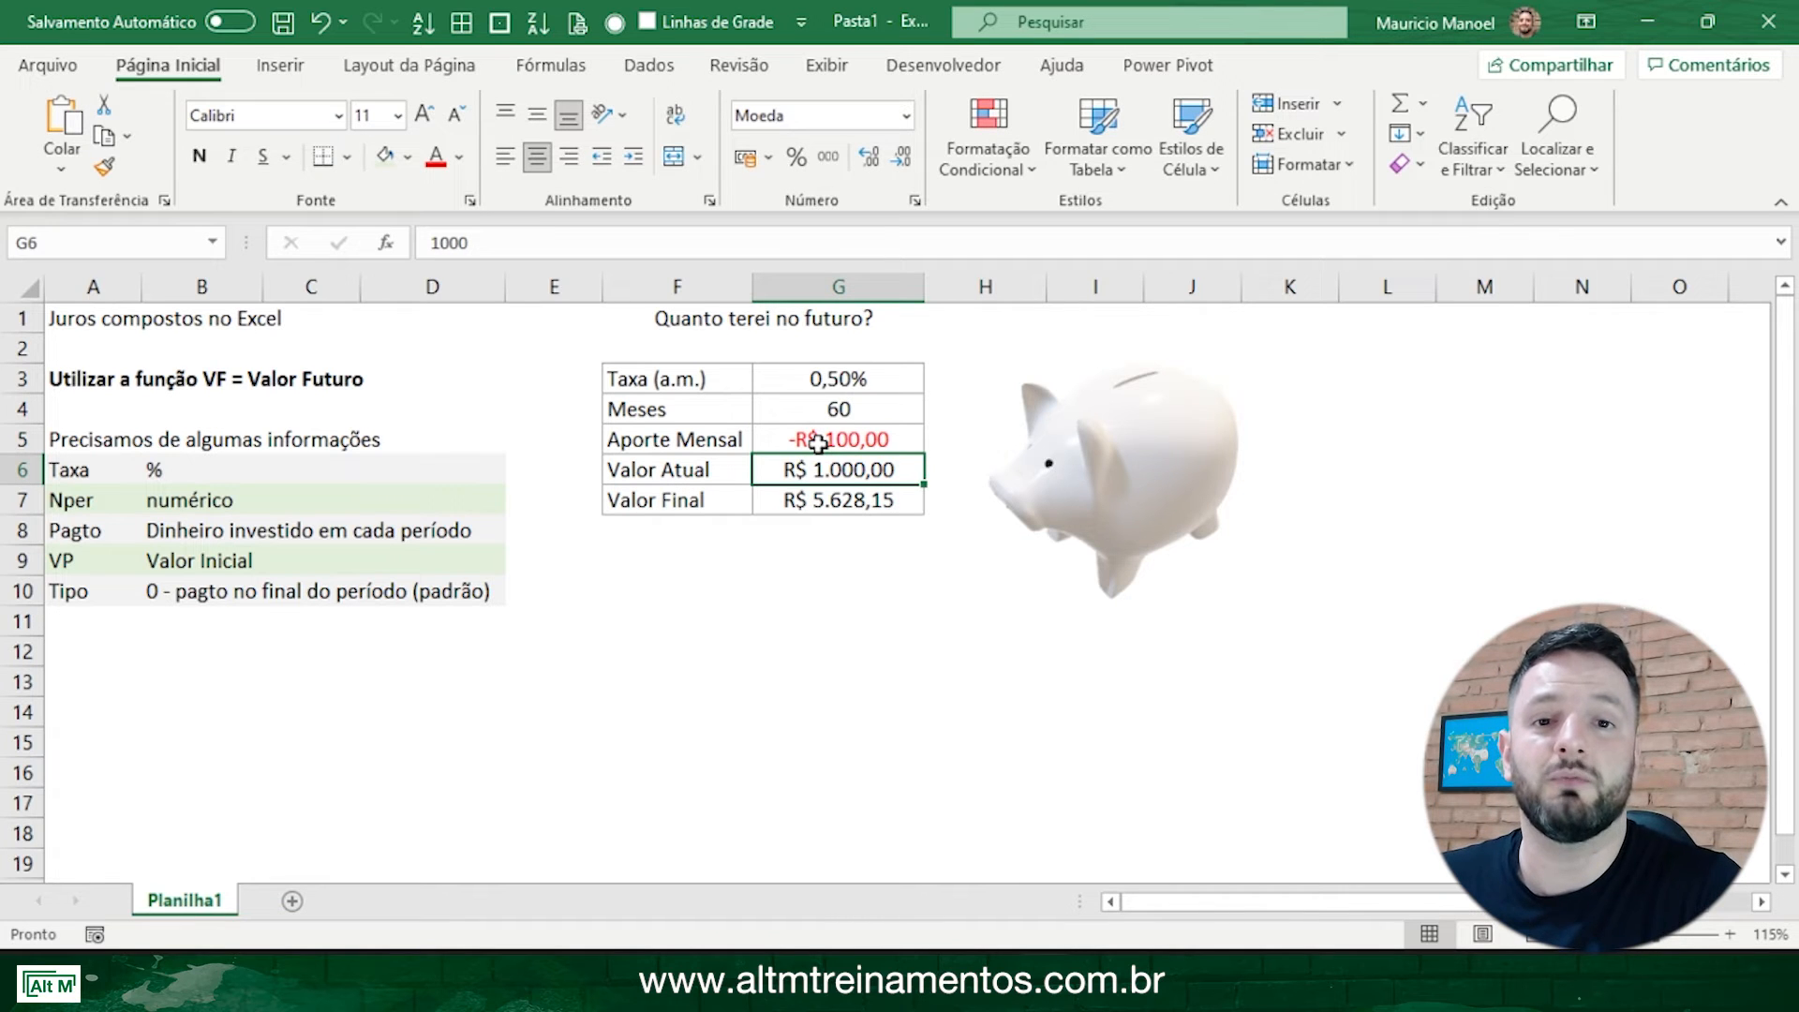
{"action": "double_click", "coordinate": [776, 461]}
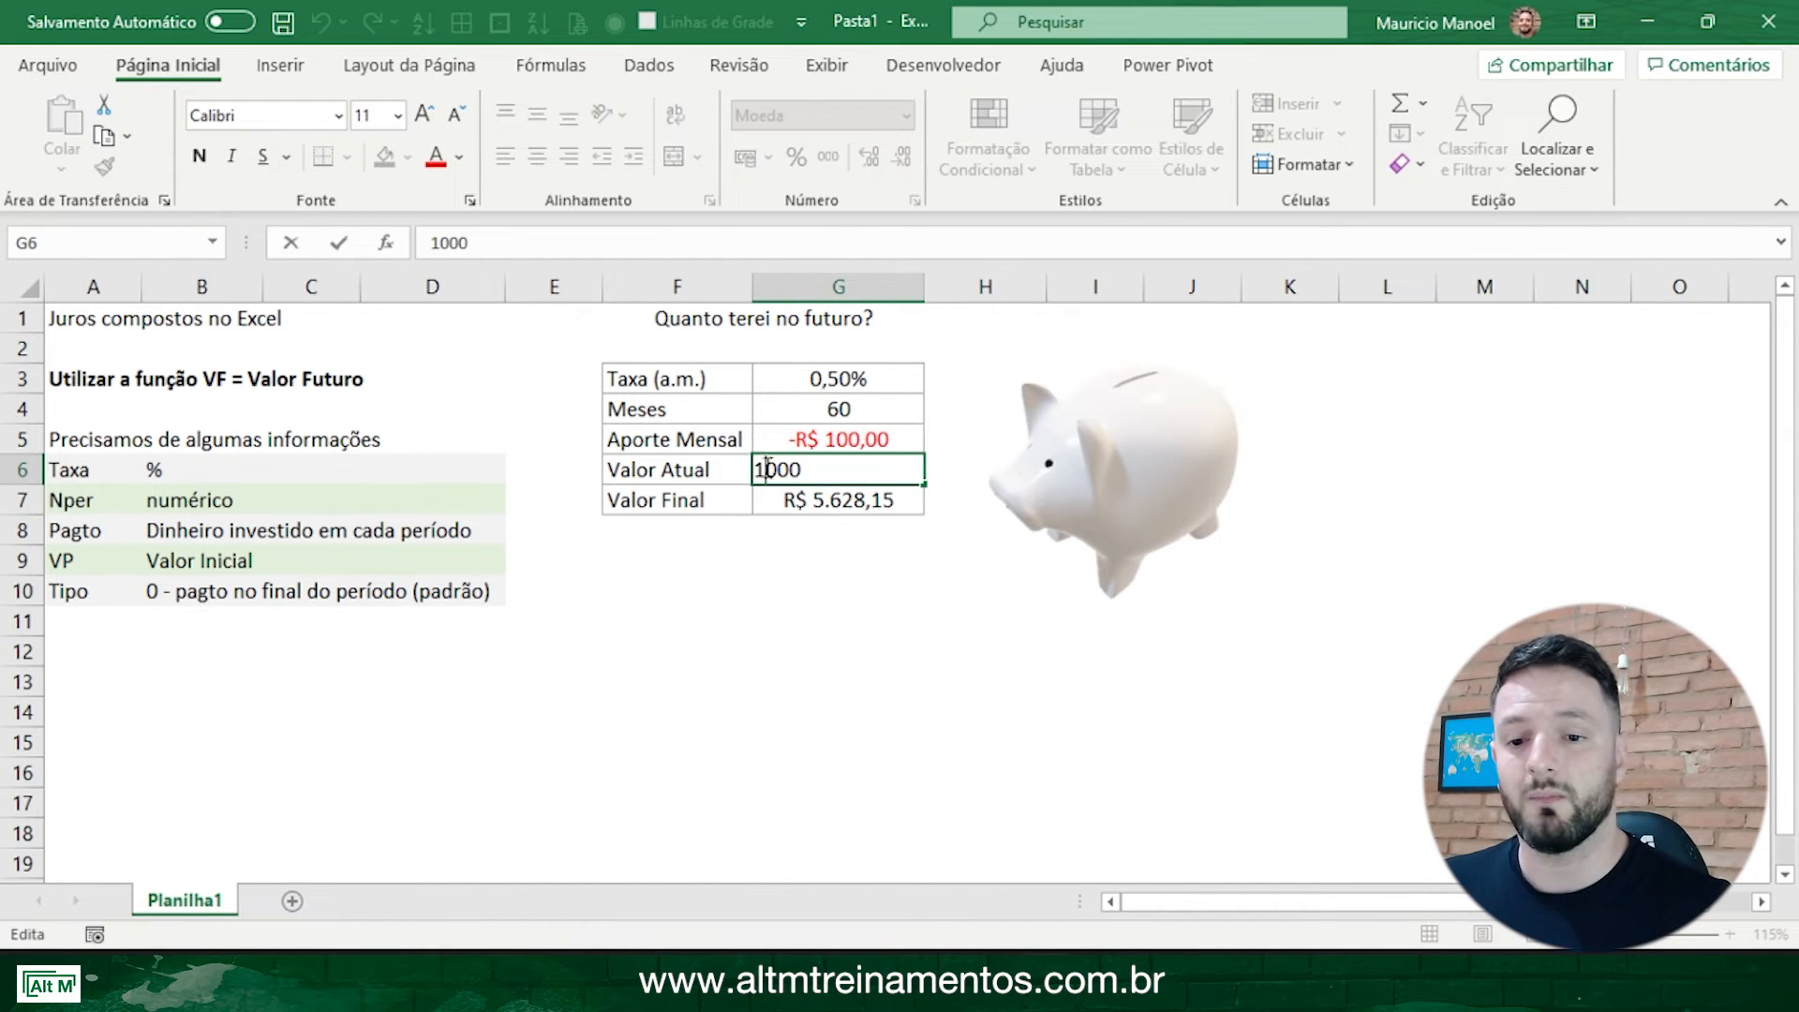
{"action": "type", "text": "-"}
{"action": "key", "text": "Return"}
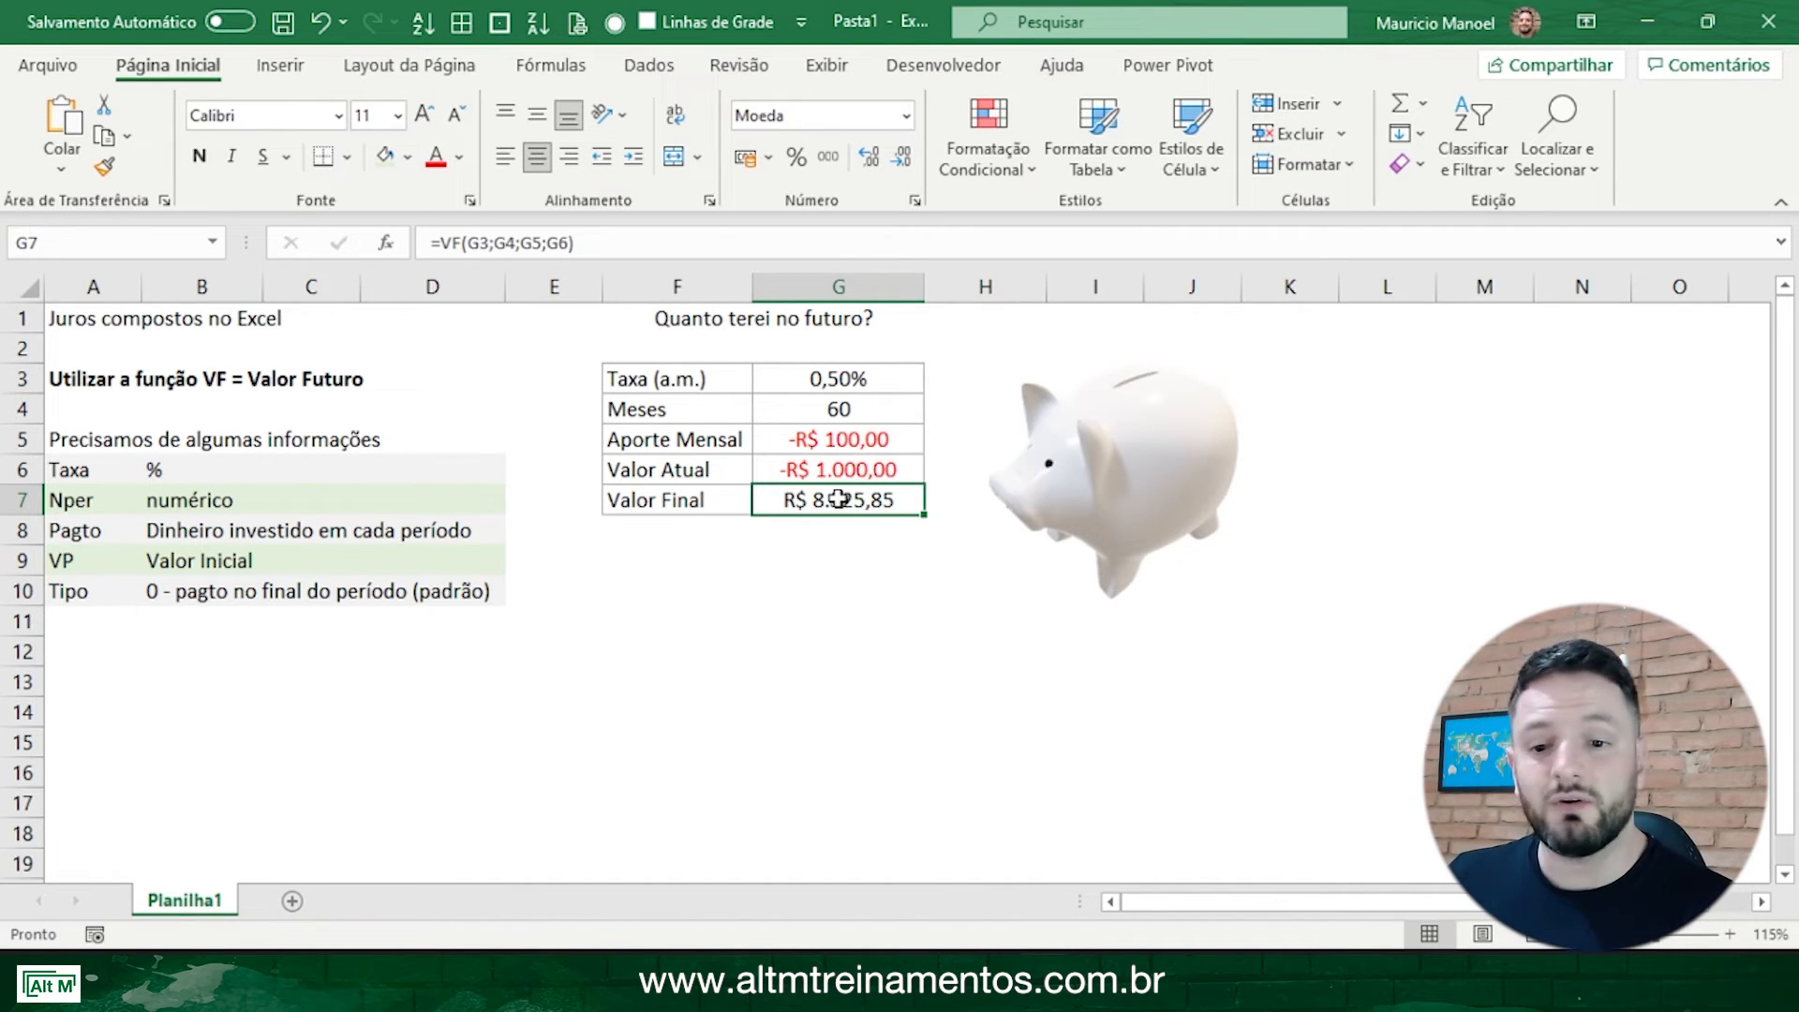
Step: Undo the sign changes to the monthly deposit and current value in G5 and G6
{"action": "left_click_drag", "start_coordinate": [844, 440], "coordinate": [847, 466]}
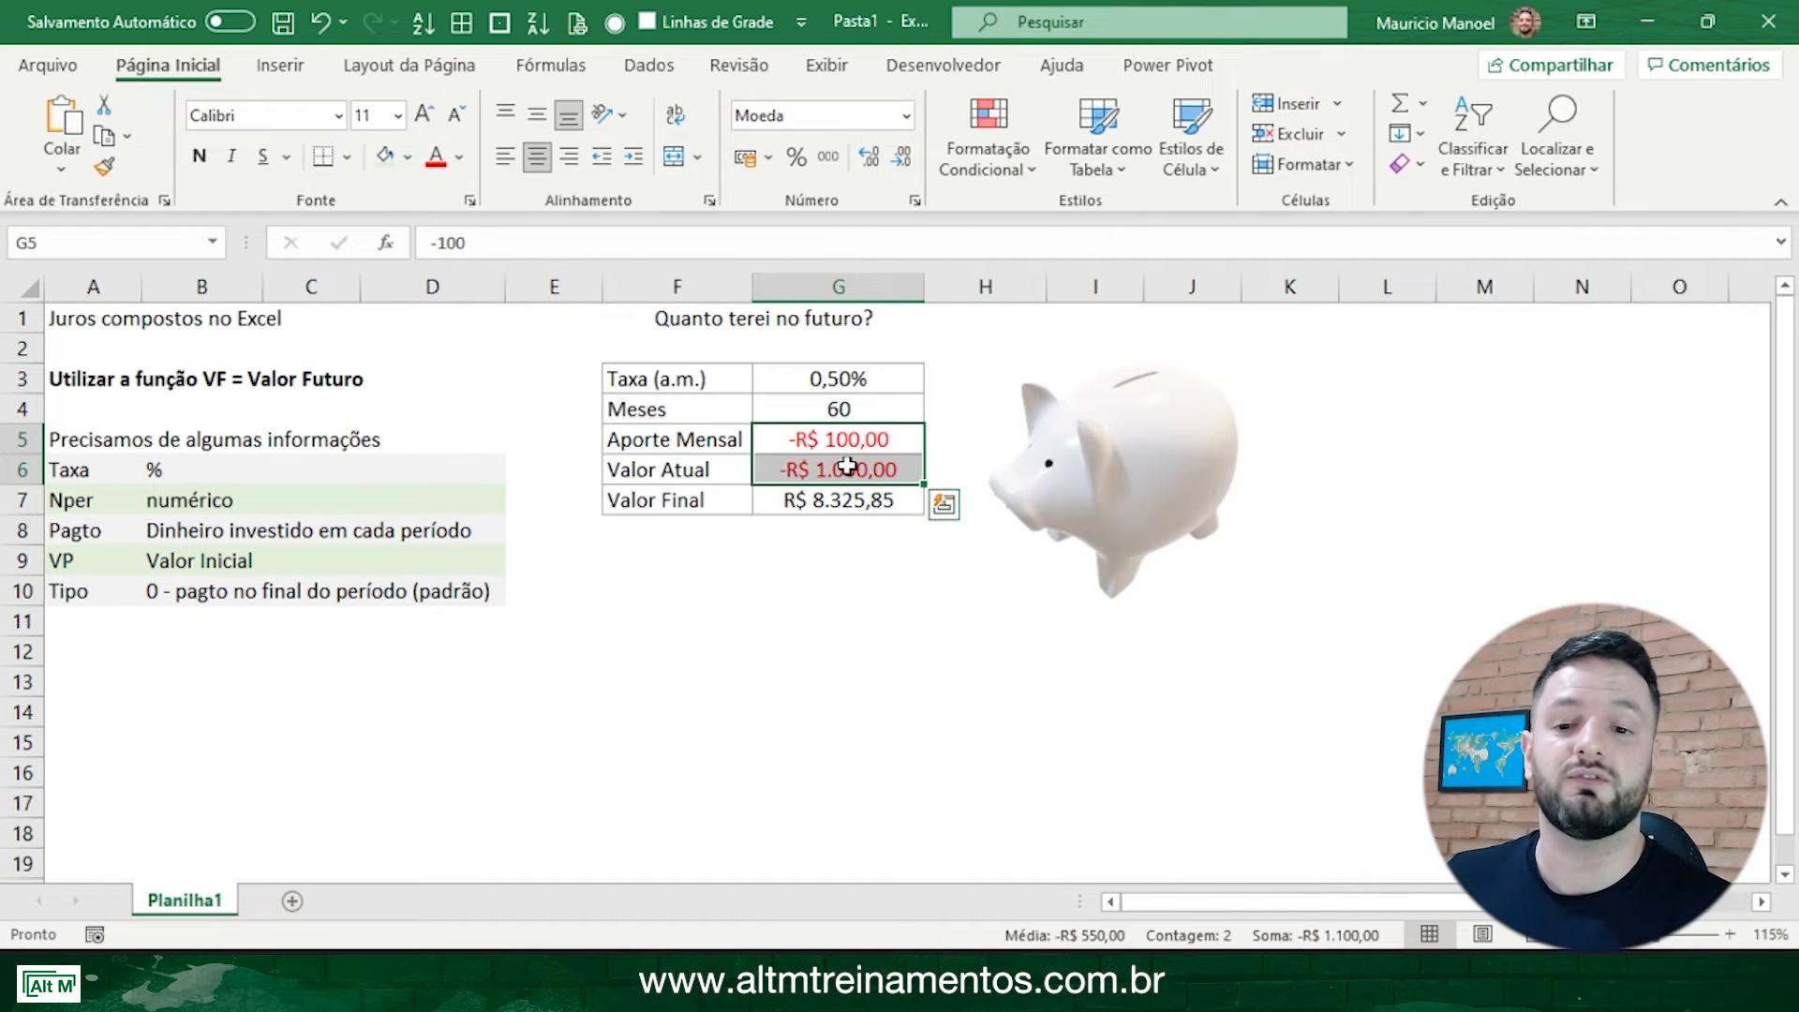
{"action": "key", "text": "ctrl+z"}
{"action": "key", "text": "ctrl+z"}
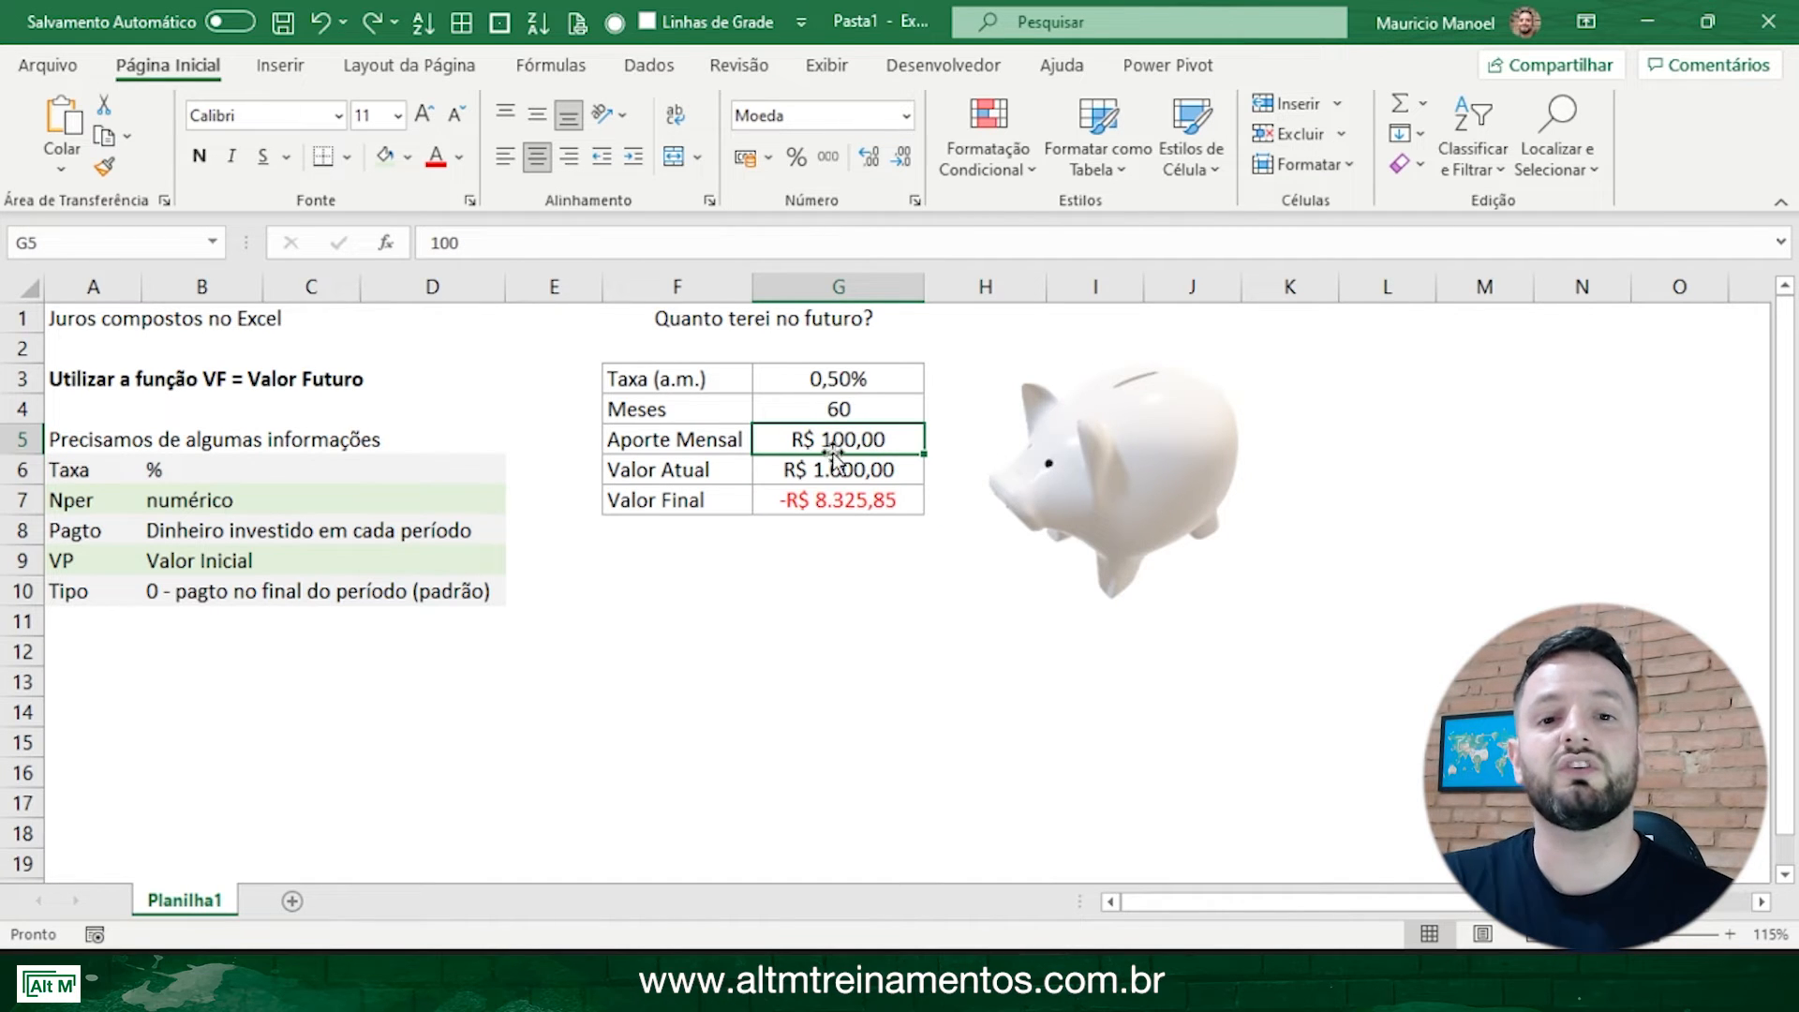
Step: Insert a minus sign before VF in the final value formula in G7, making it =-VF(G3;G4;G5;G6)
{"action": "left_click", "coordinate": [838, 499]}
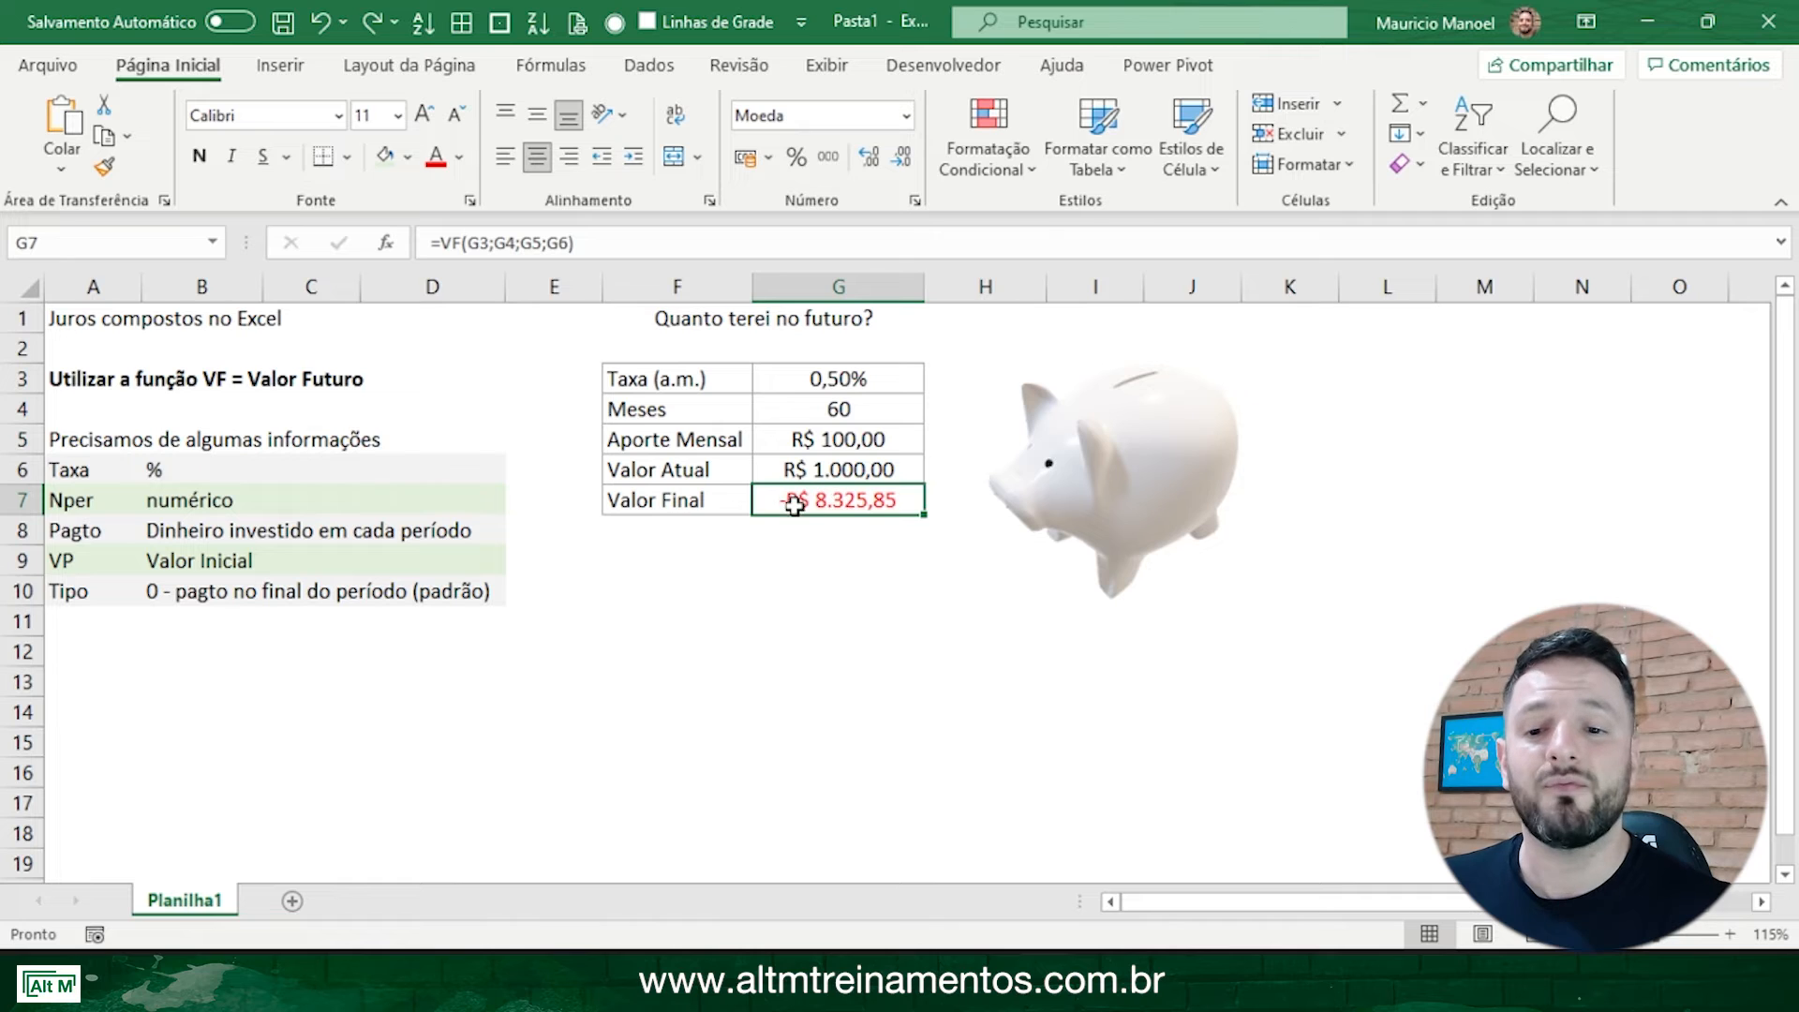
{"action": "double_click", "coordinate": [795, 501]}
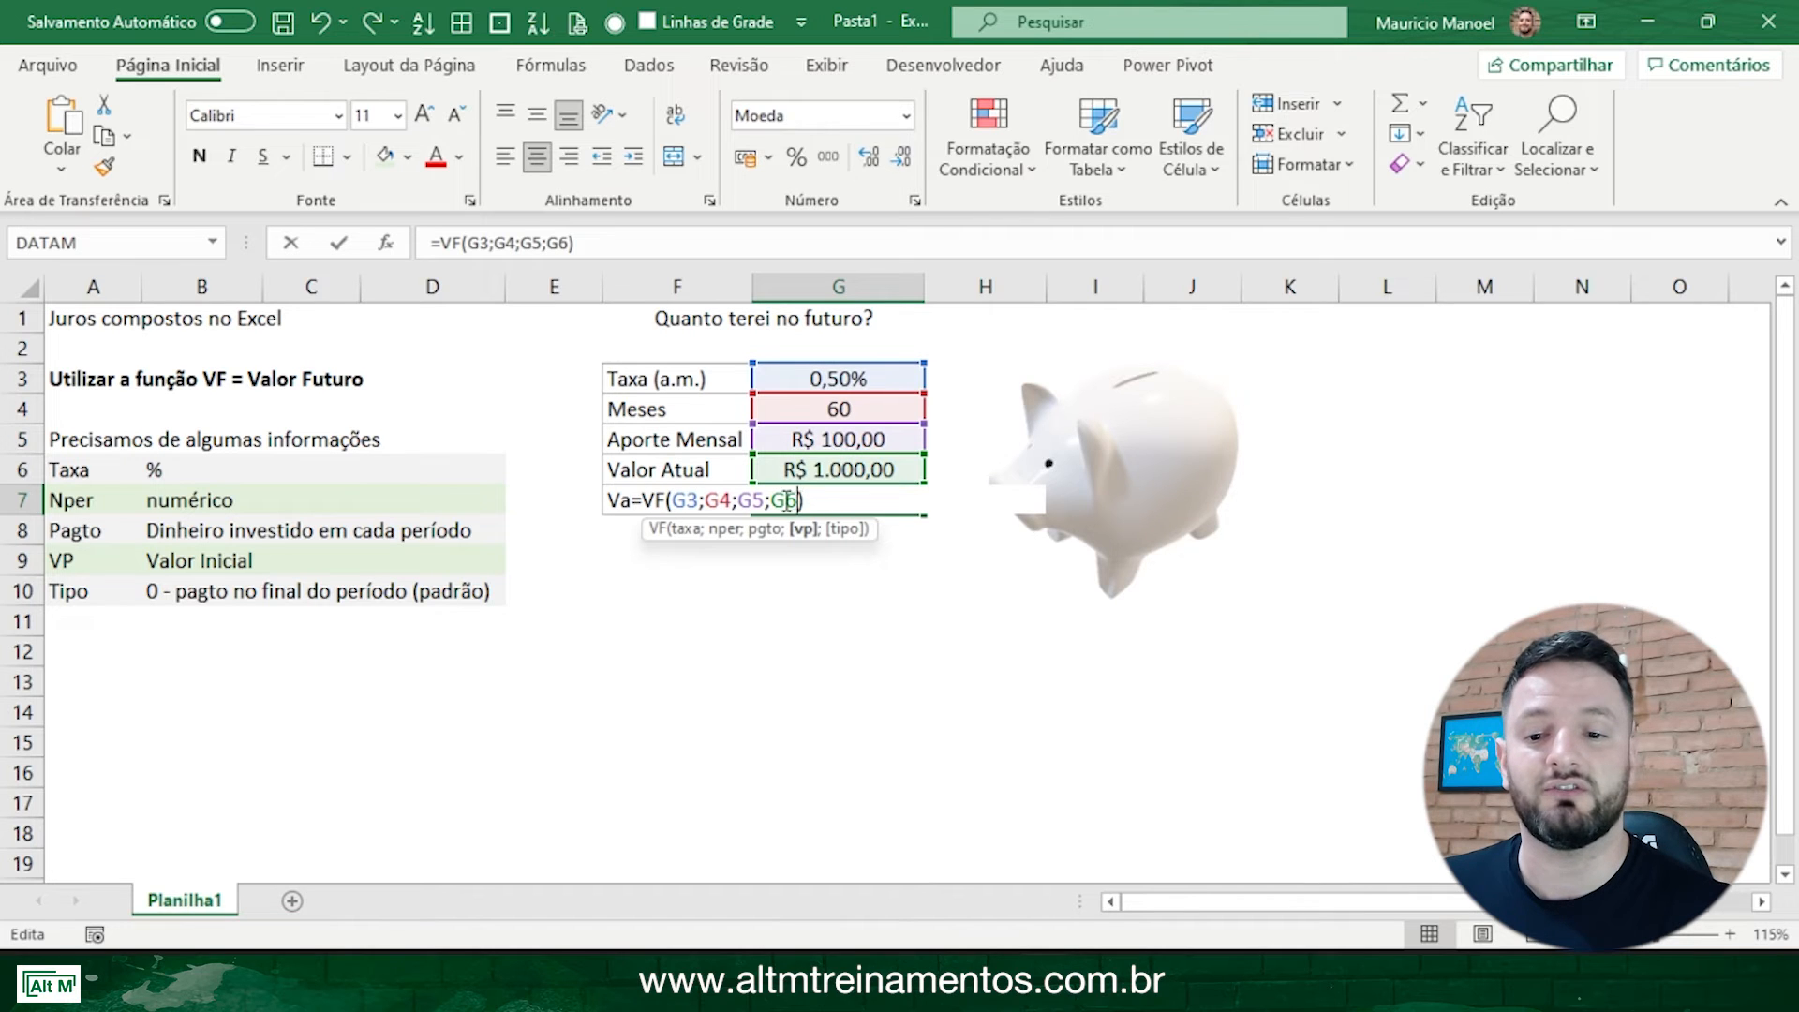
{"action": "left_click", "coordinate": [645, 500]}
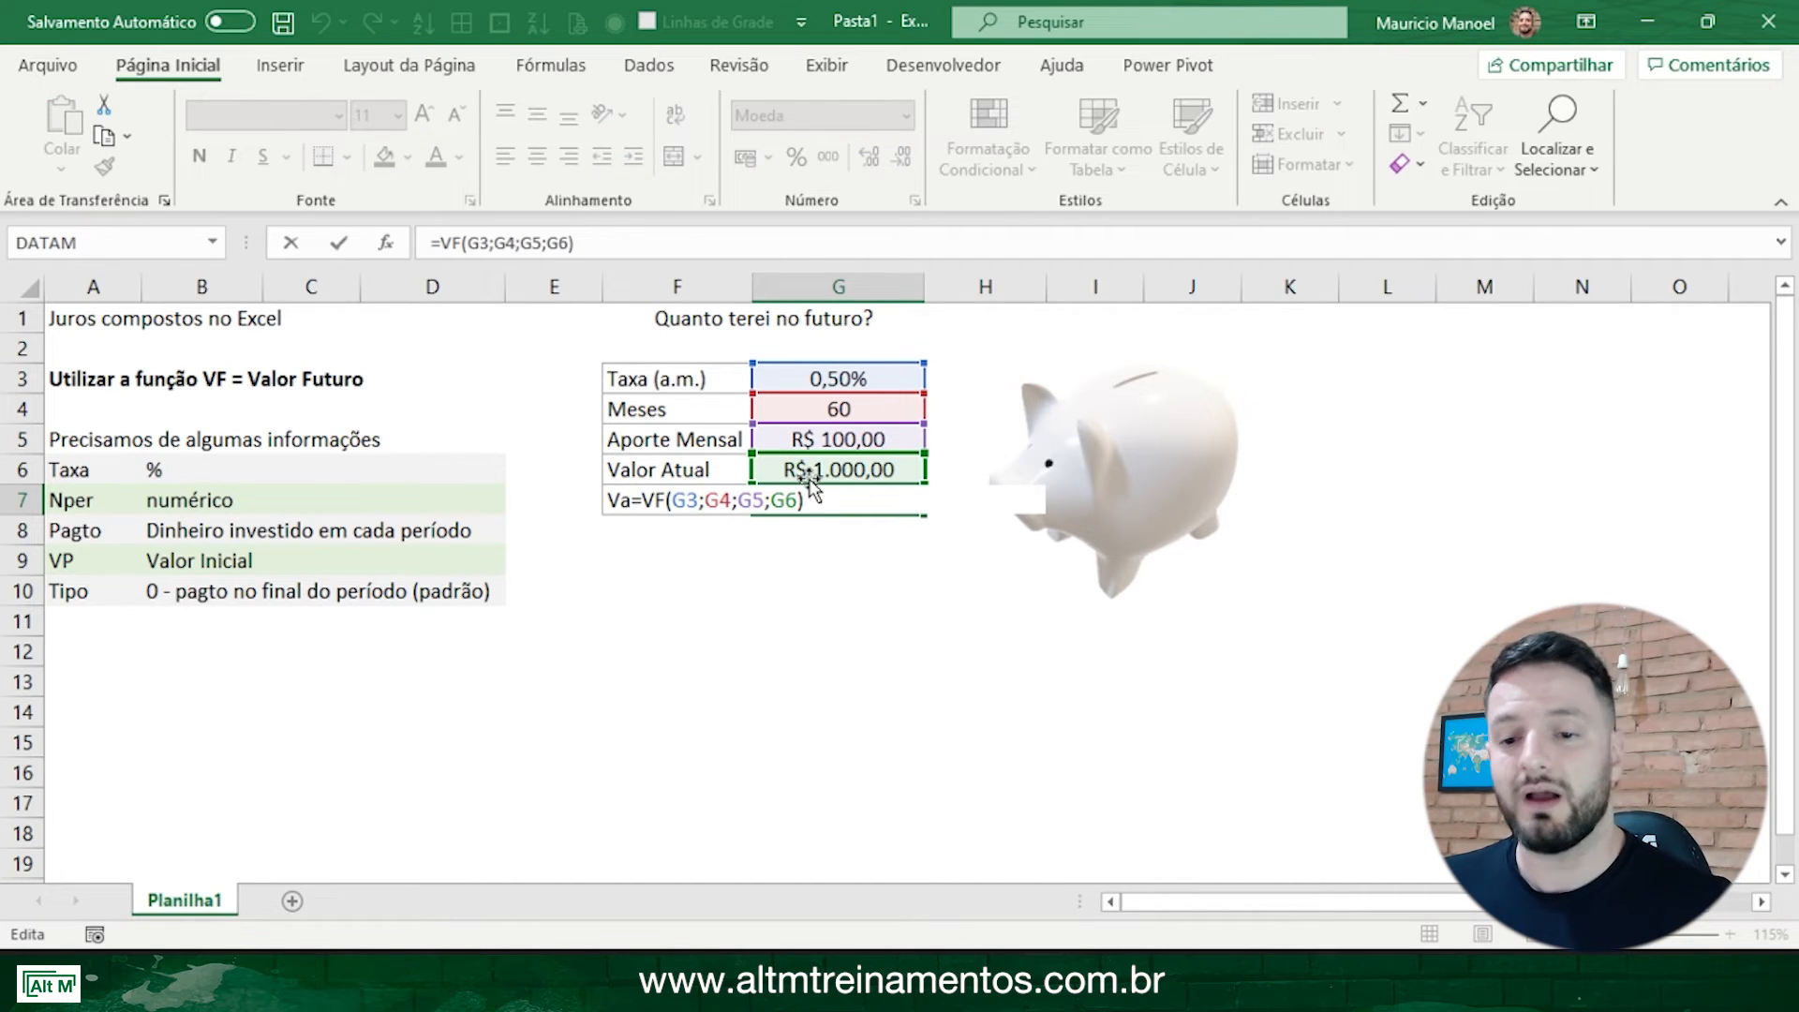
{"action": "type", "text": "-"}
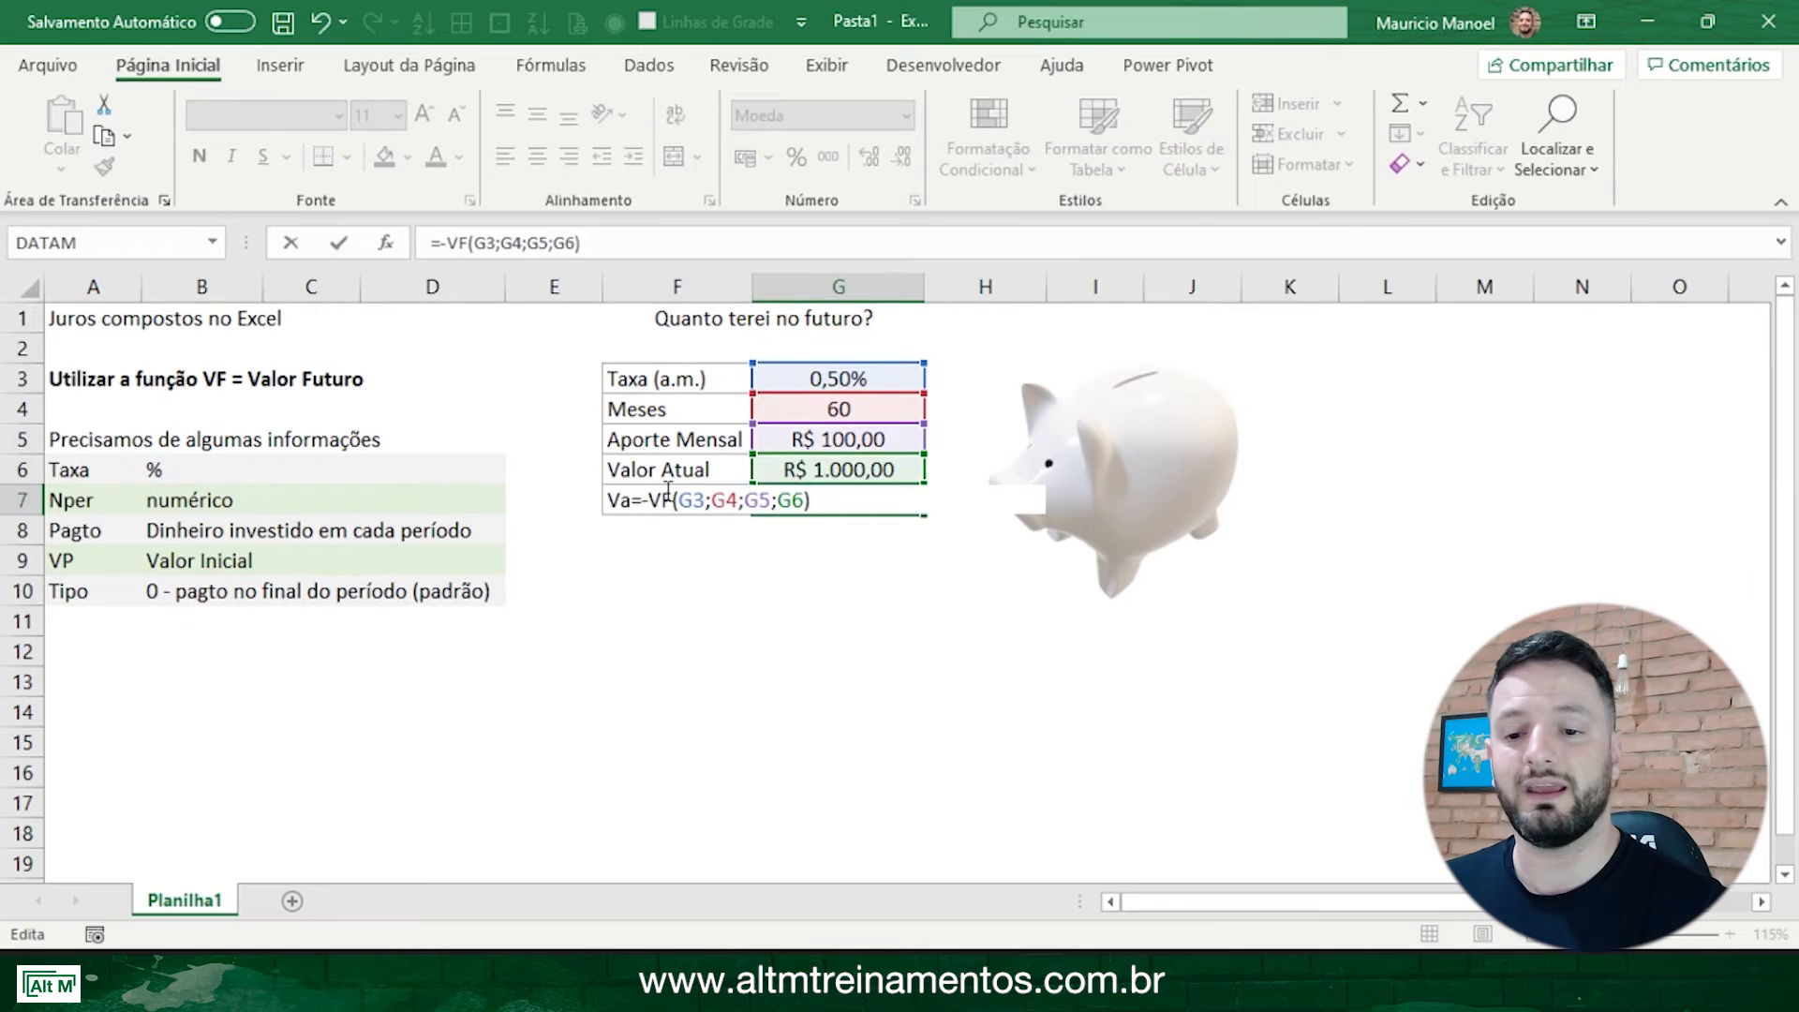
{"action": "key", "text": "Return"}
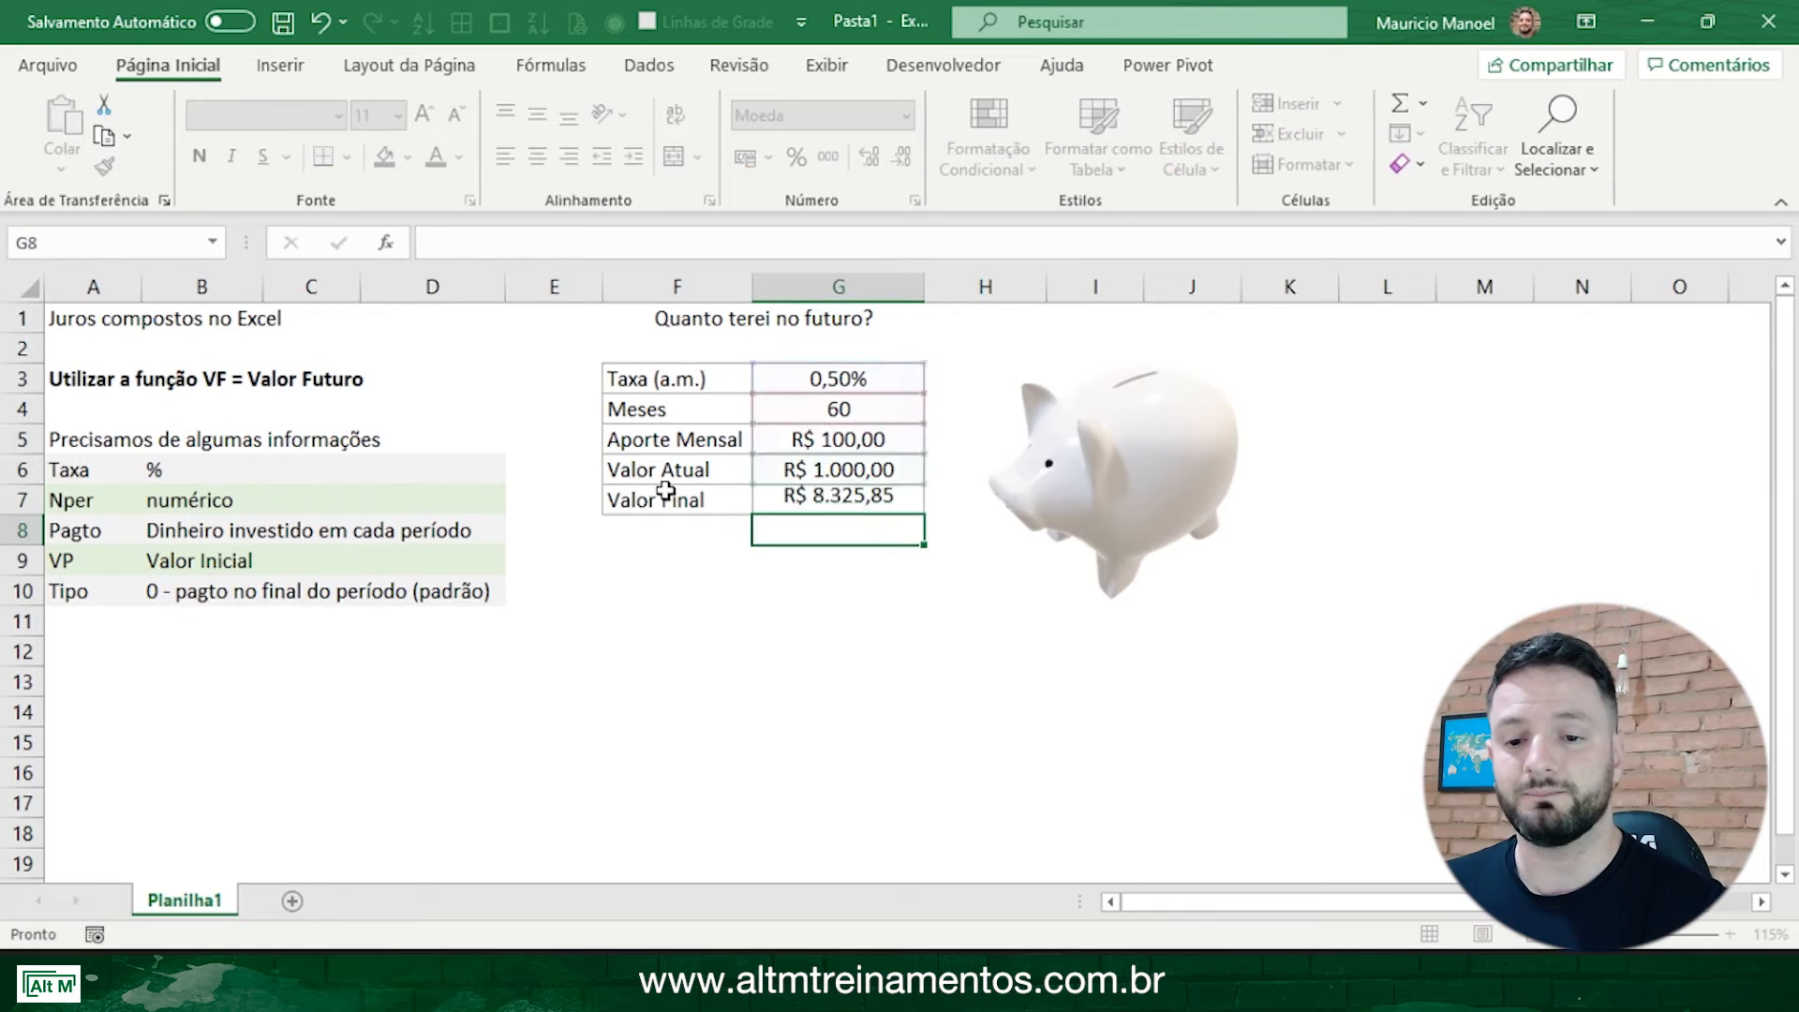
{"action": "left_click", "coordinate": [842, 507]}
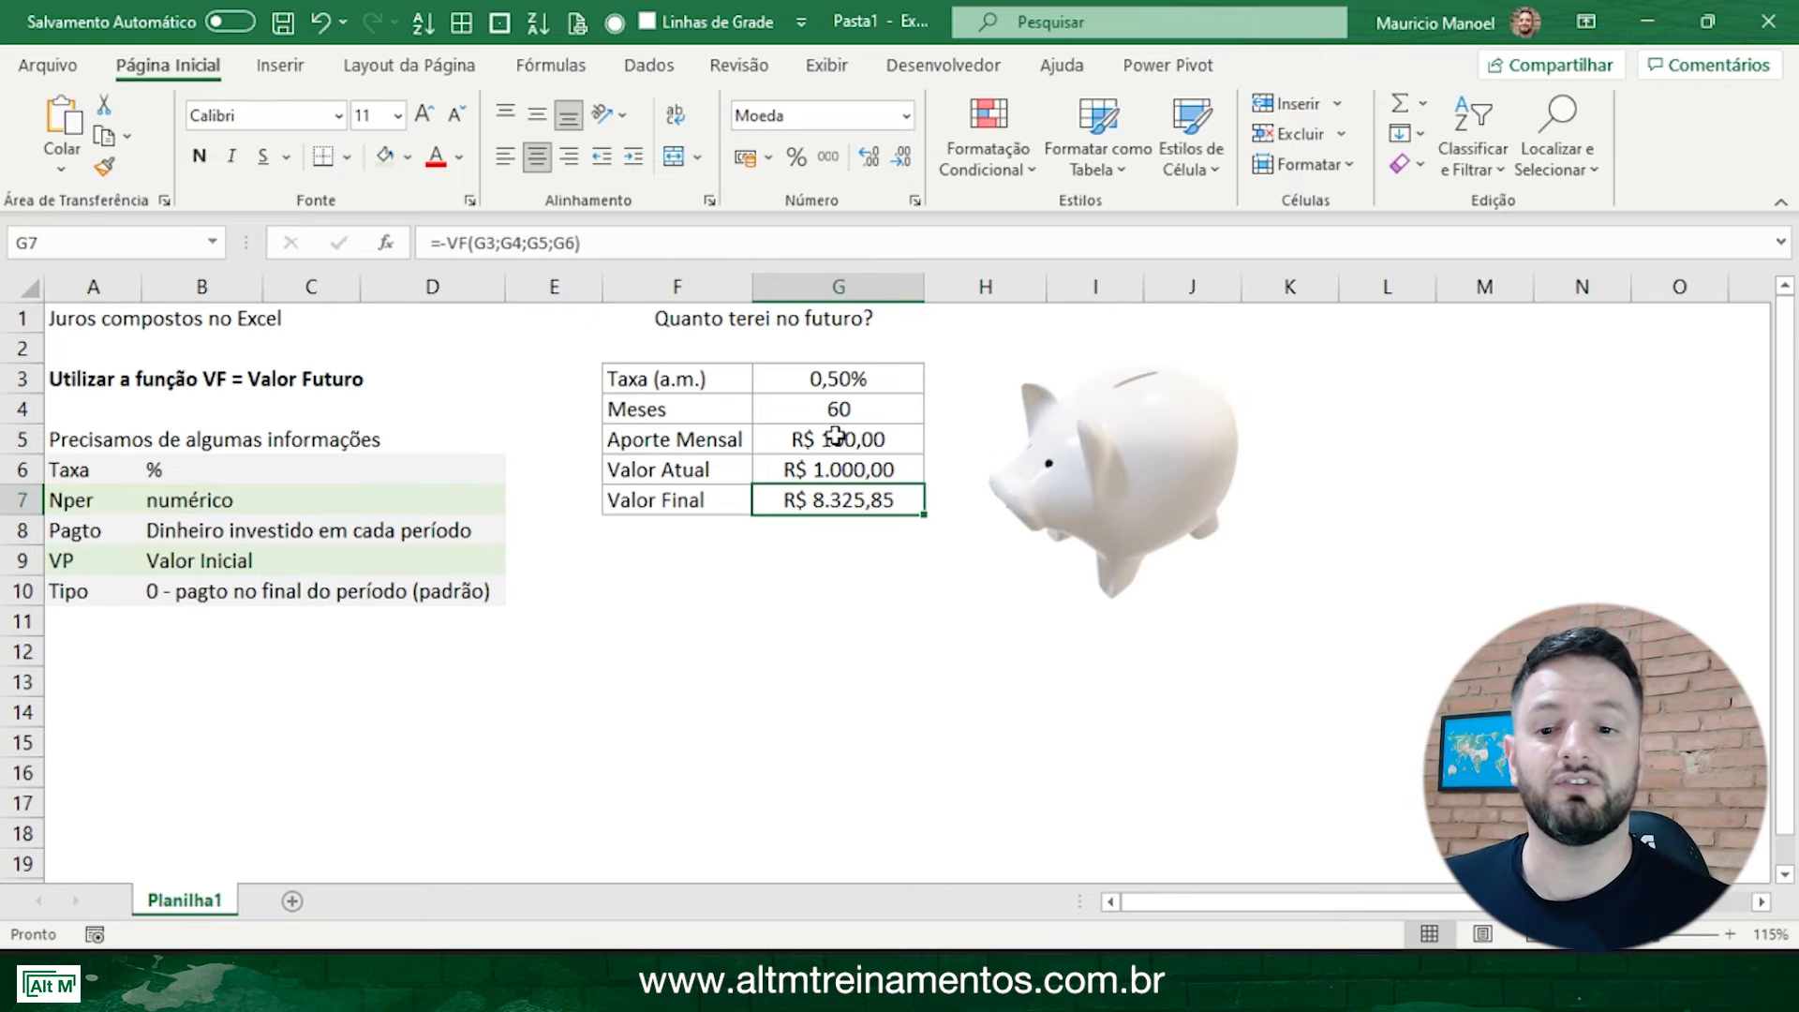
Step: Move the 3D piggy bank model away from the savings table, to about columns J to L
{"action": "left_click_drag", "start_coordinate": [1158, 451], "coordinate": [1344, 485]}
{"action": "left_click_drag", "start_coordinate": [1316, 497], "coordinate": [956, 493]}
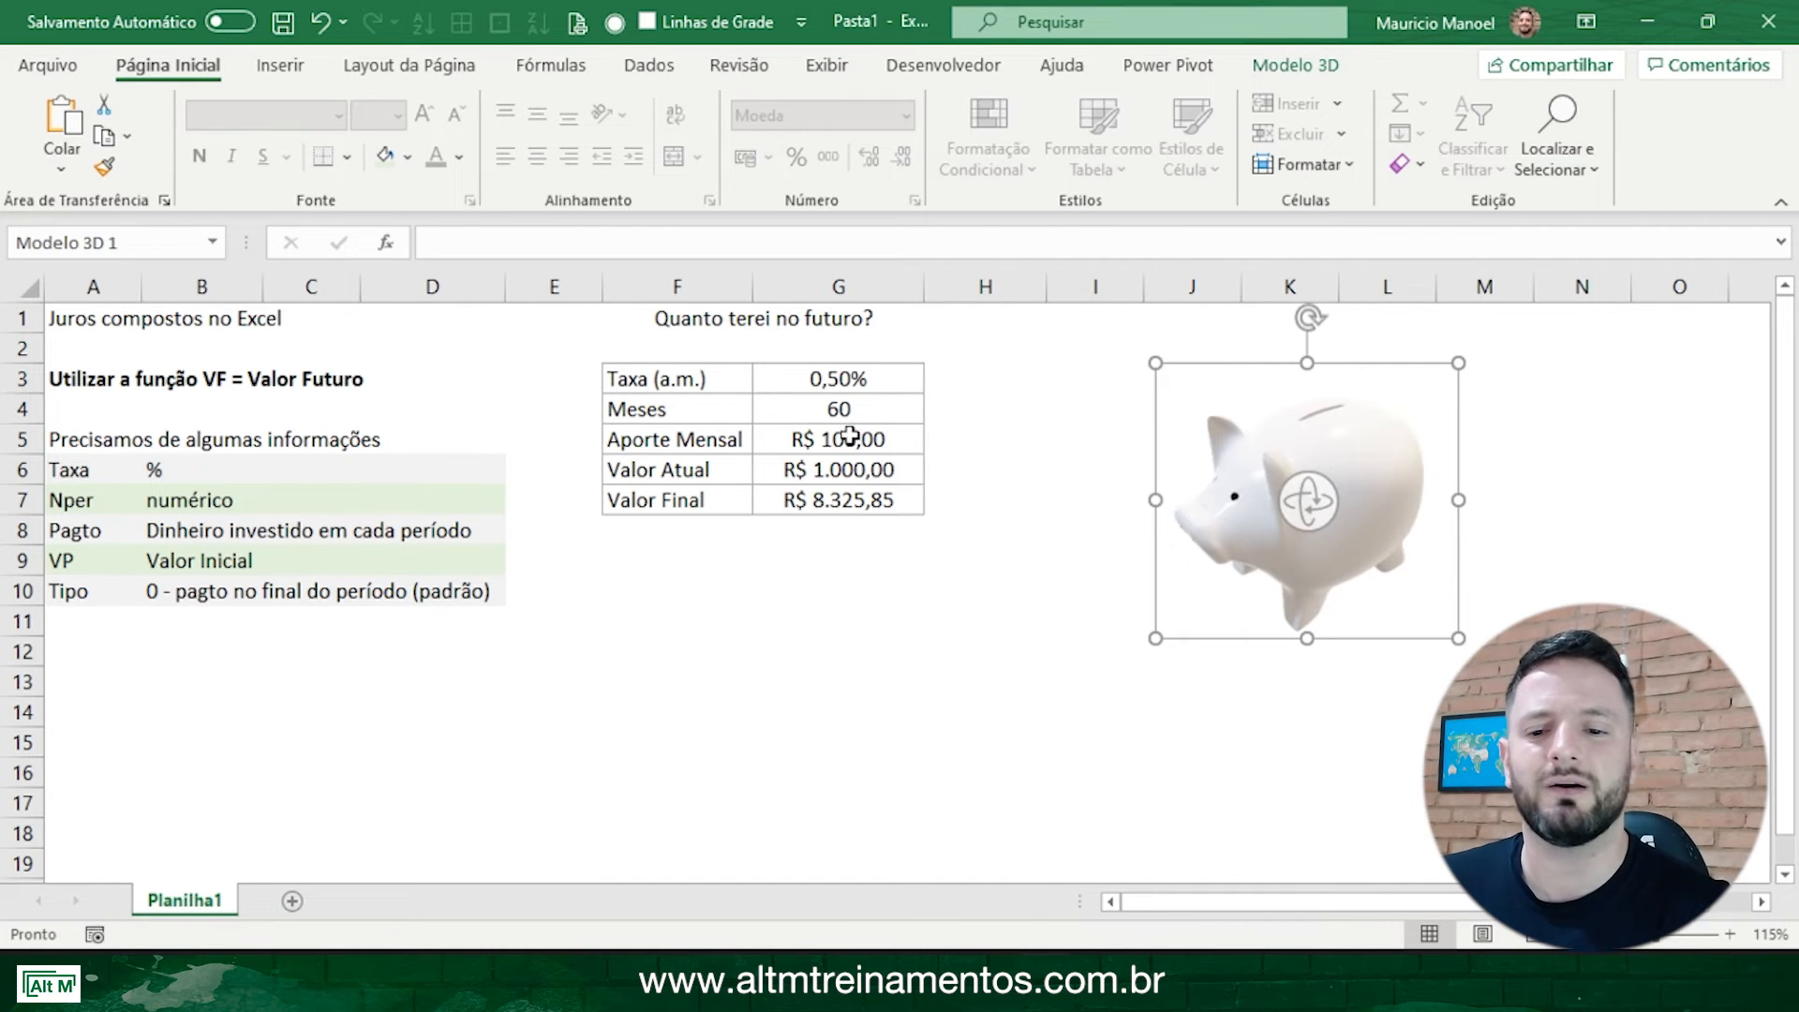
Step: Calculate the deposited money in H6 with the formula =G6+G5*G4 and compare it with the final value in G7
{"action": "left_click_drag", "start_coordinate": [859, 436], "coordinate": [862, 468]}
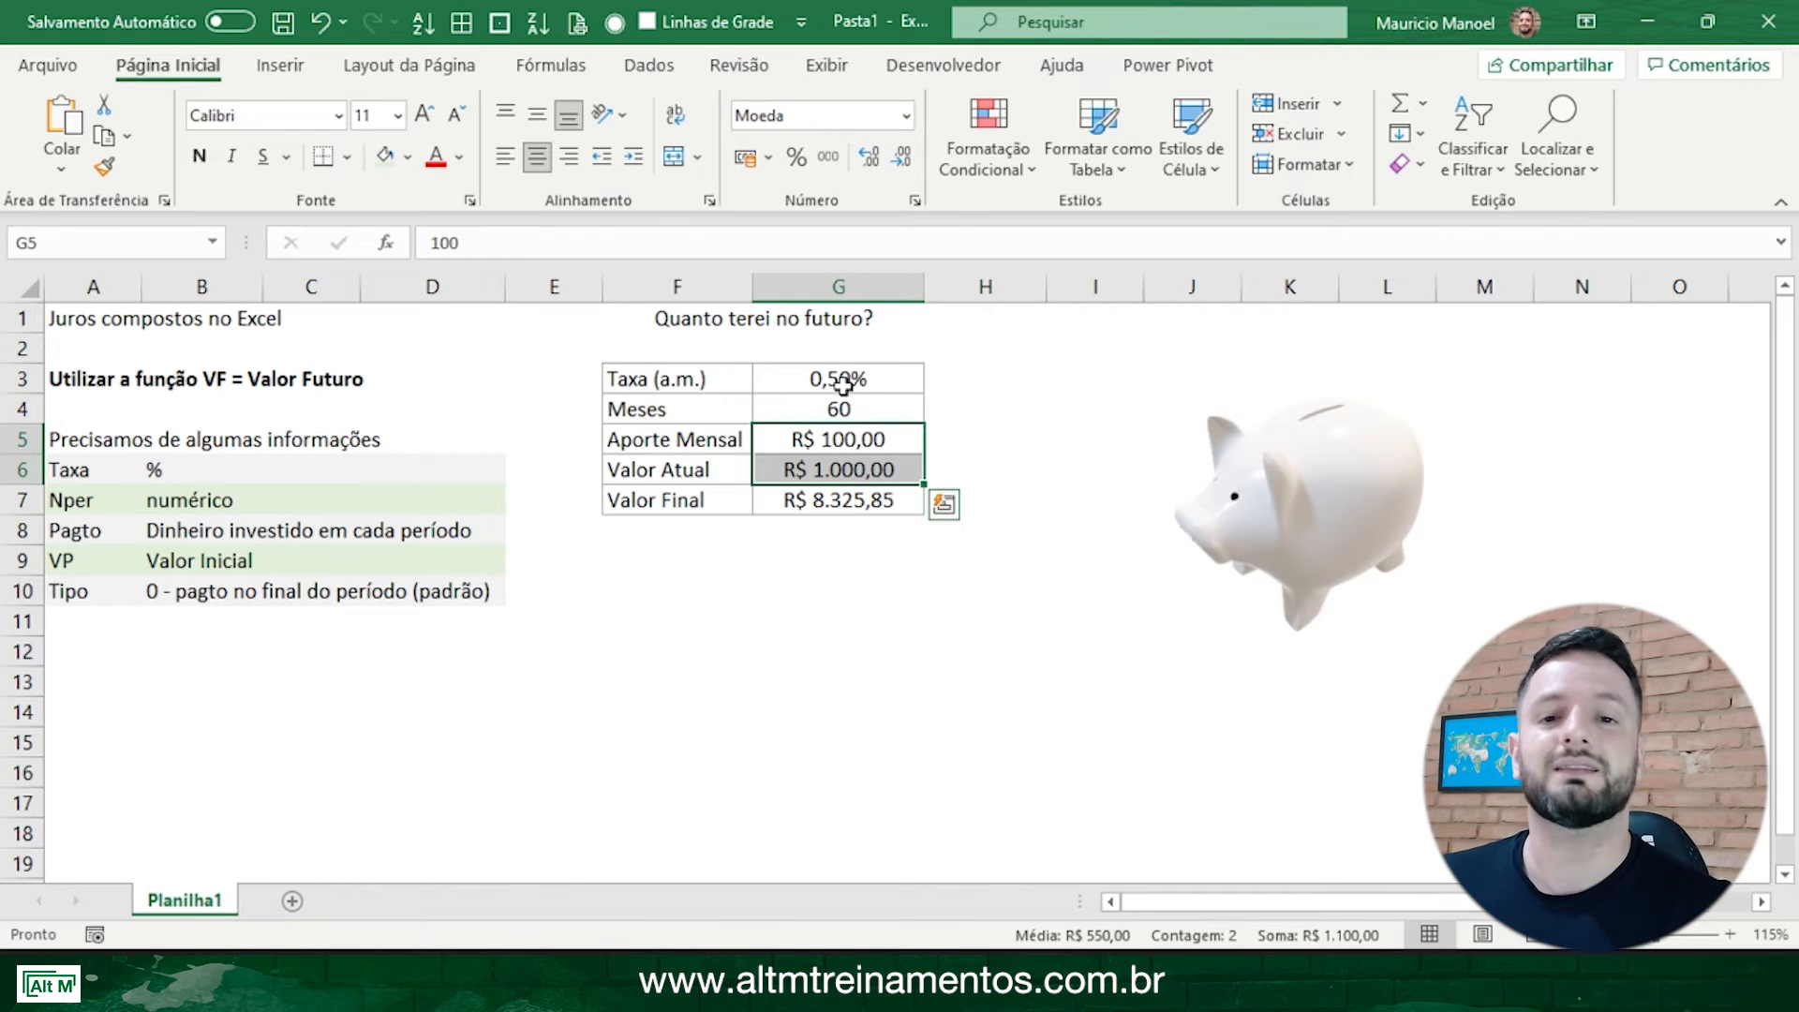
{"action": "left_click", "coordinate": [979, 468]}
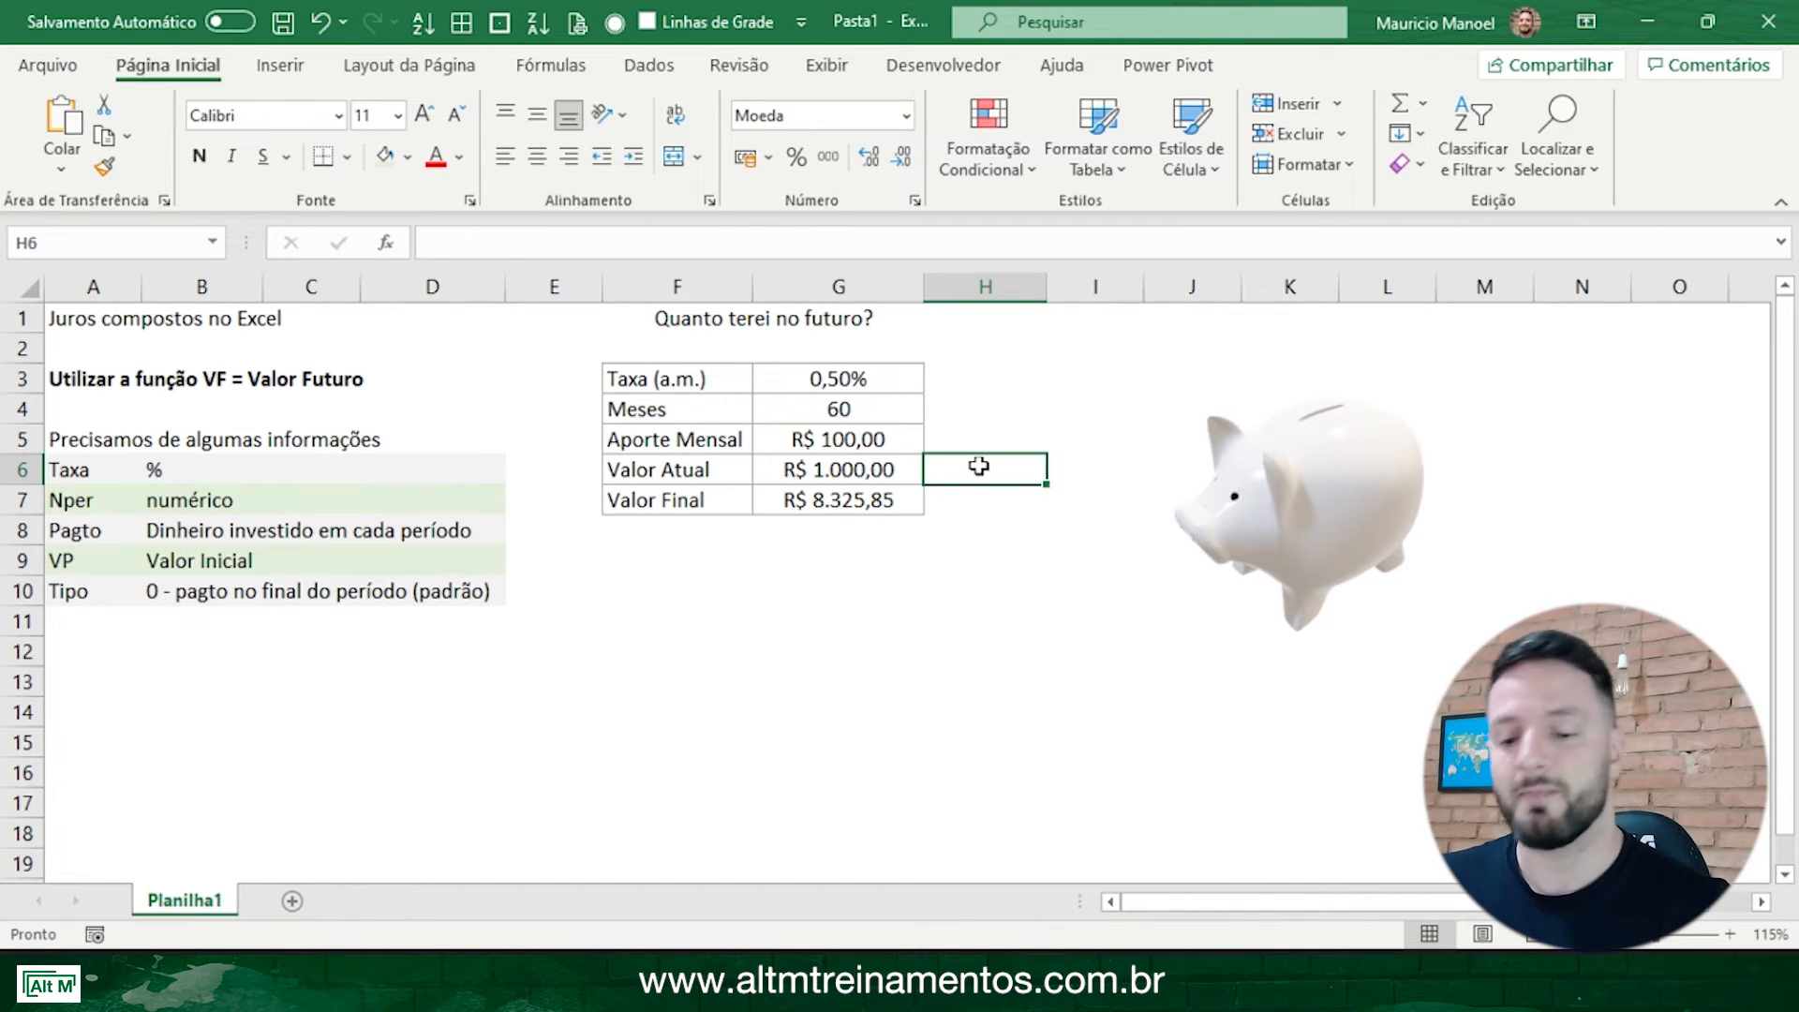
{"action": "type", "text": "="}
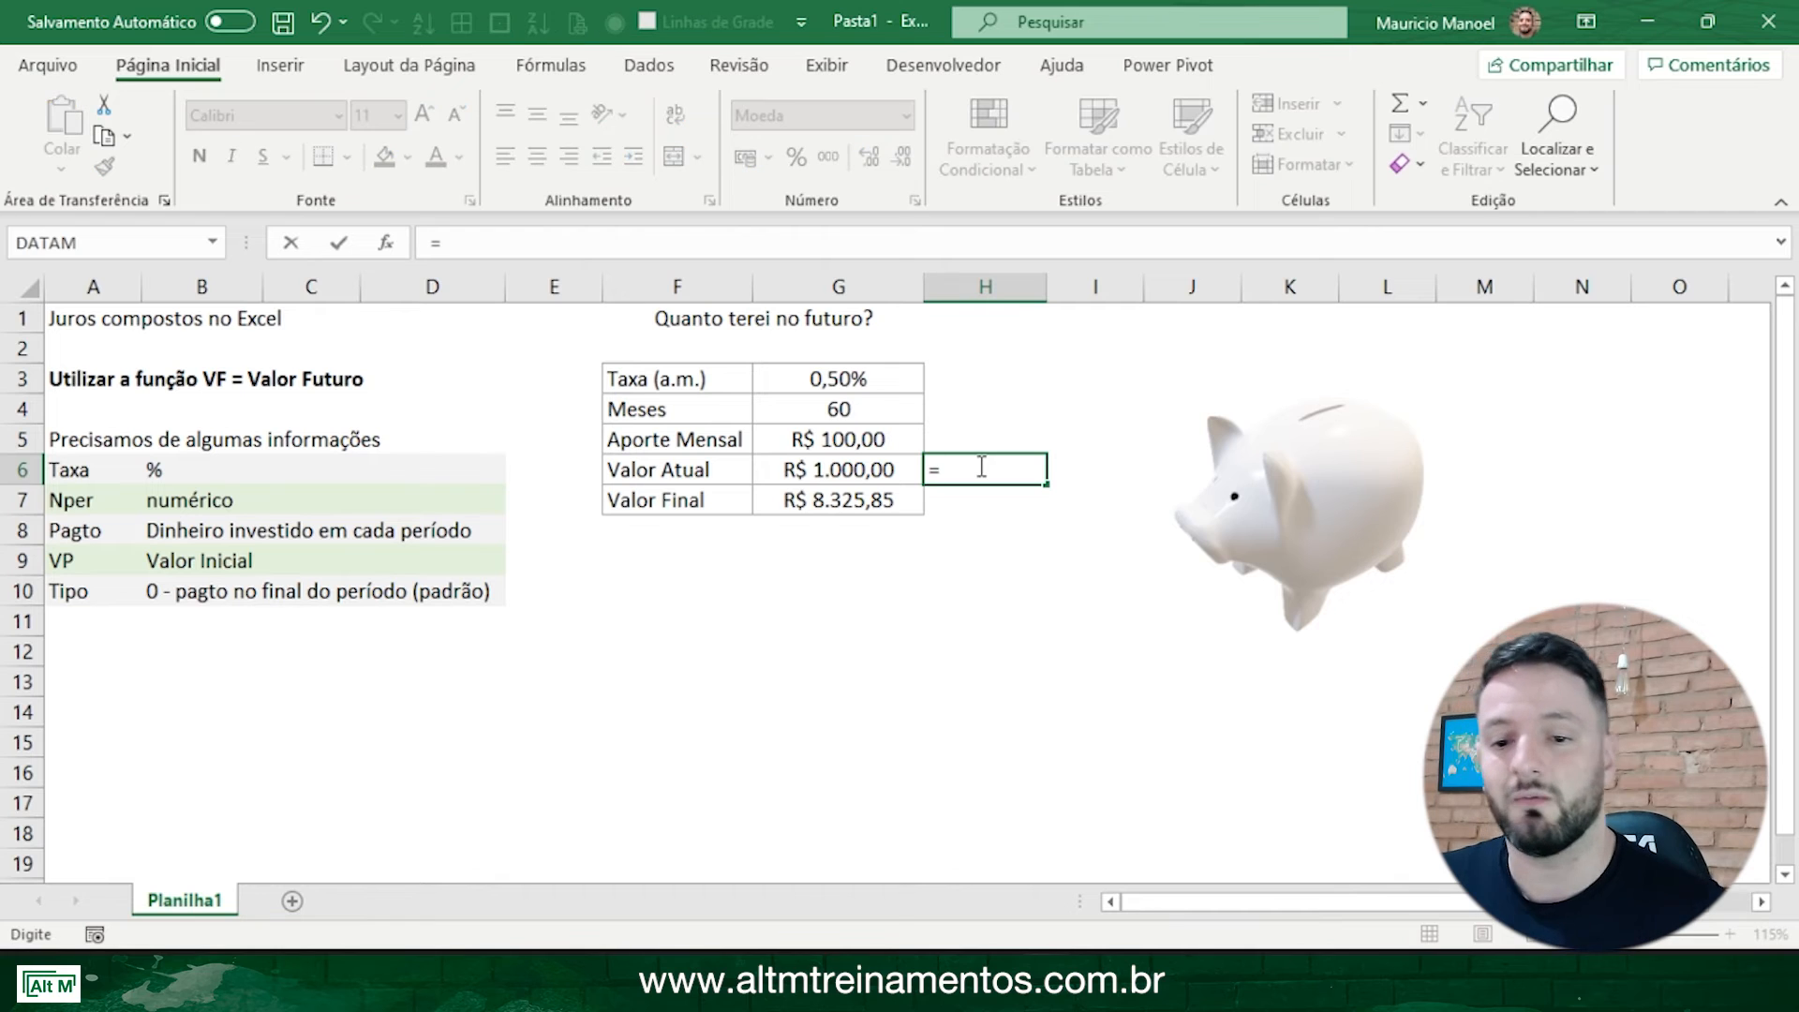
{"action": "left_click", "coordinate": [869, 472]}
{"action": "type", "text": "+"}
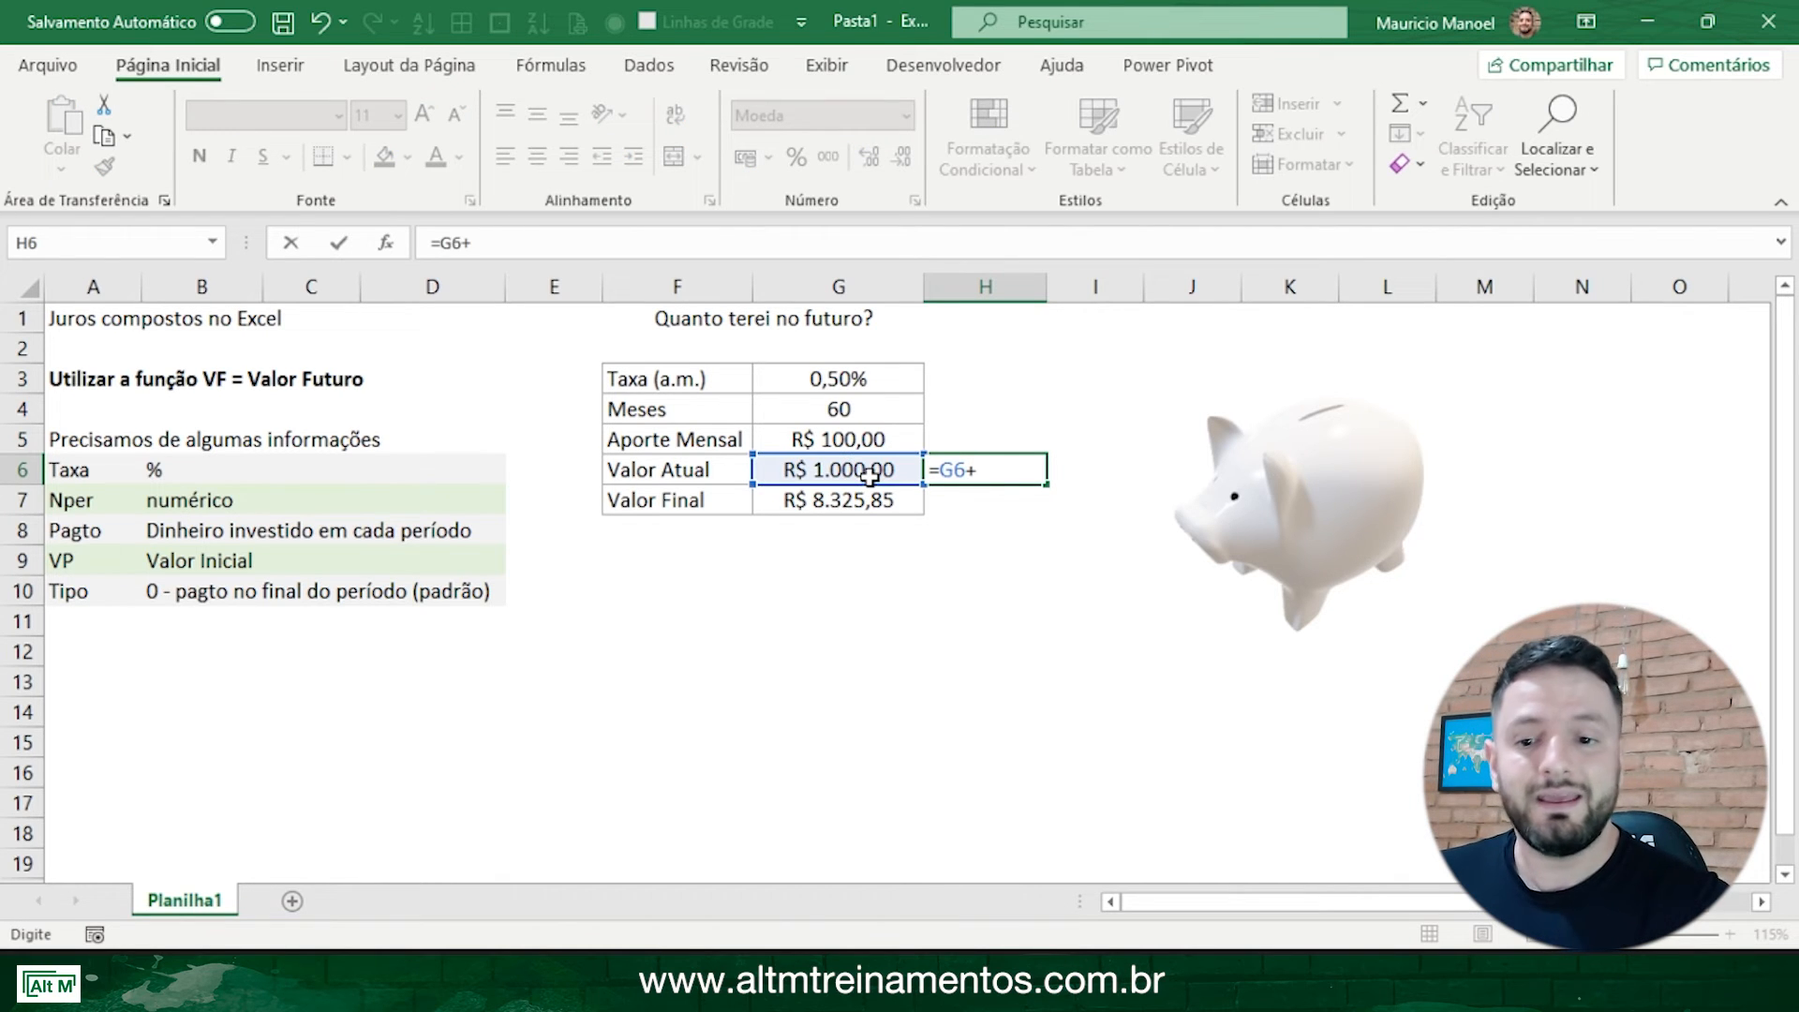
{"action": "left_click", "coordinate": [858, 435]}
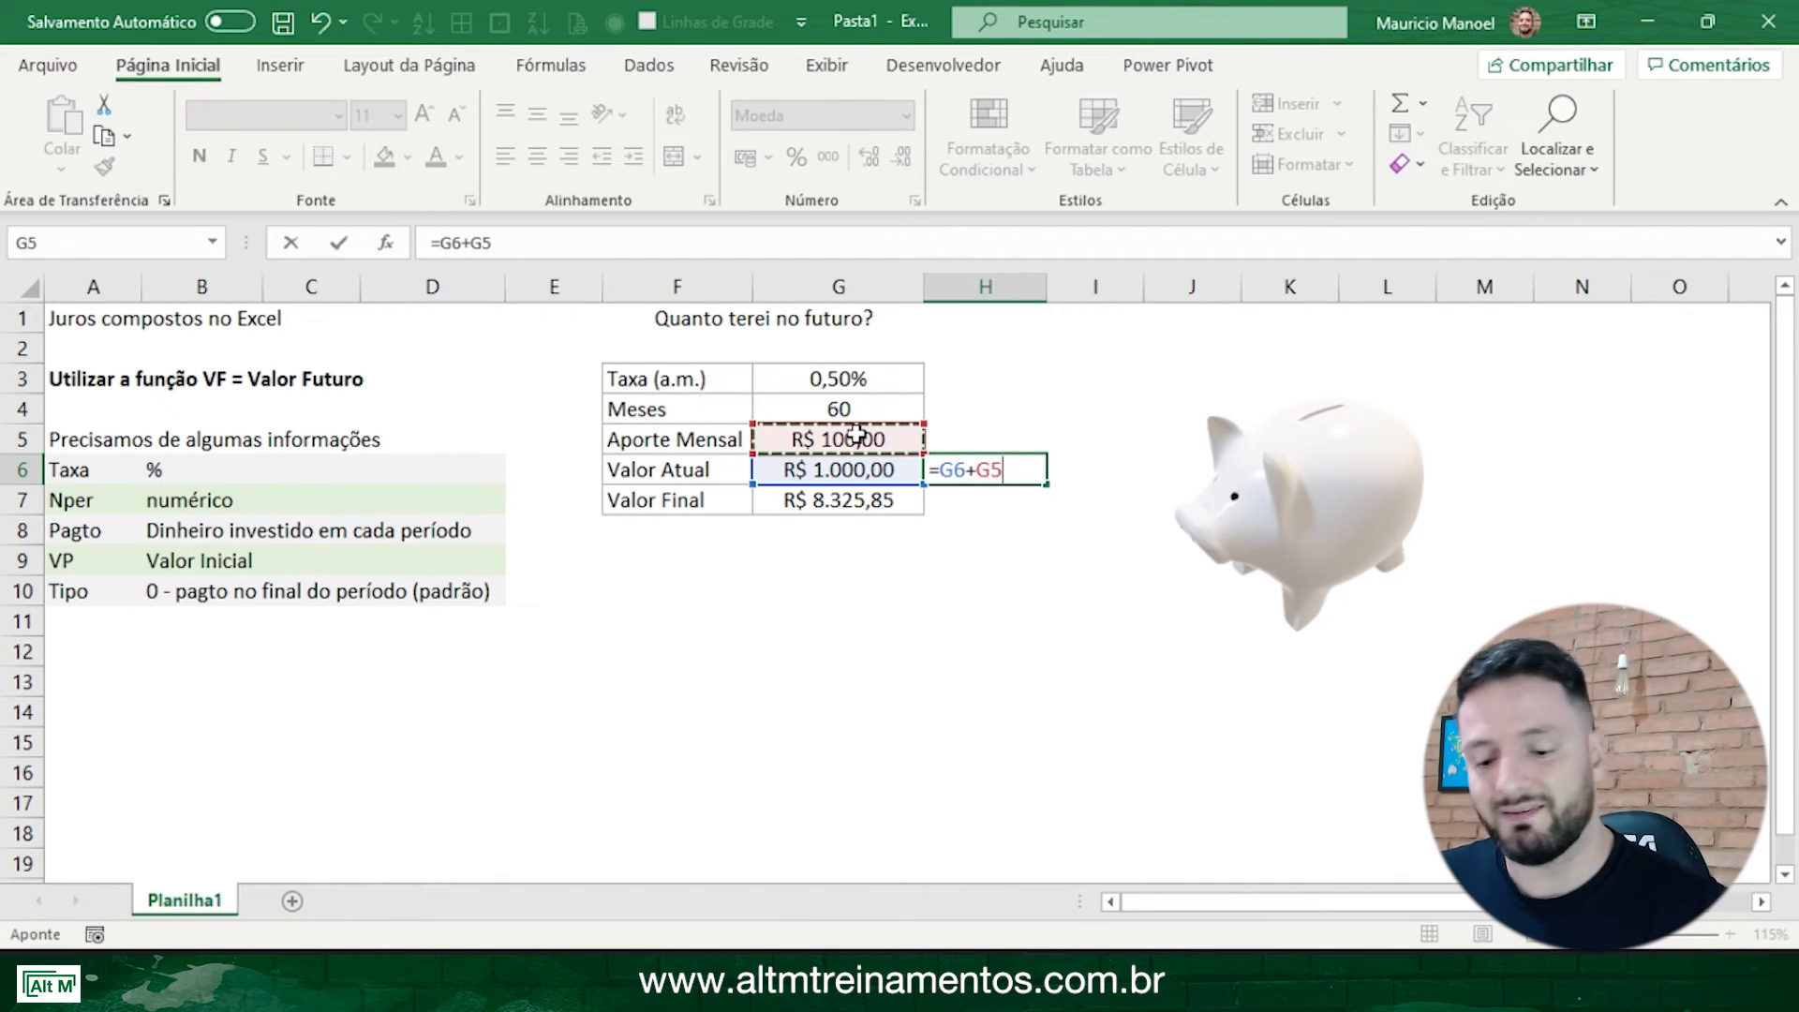
{"action": "type", "text": "*"}
{"action": "left_click", "coordinate": [850, 406]}
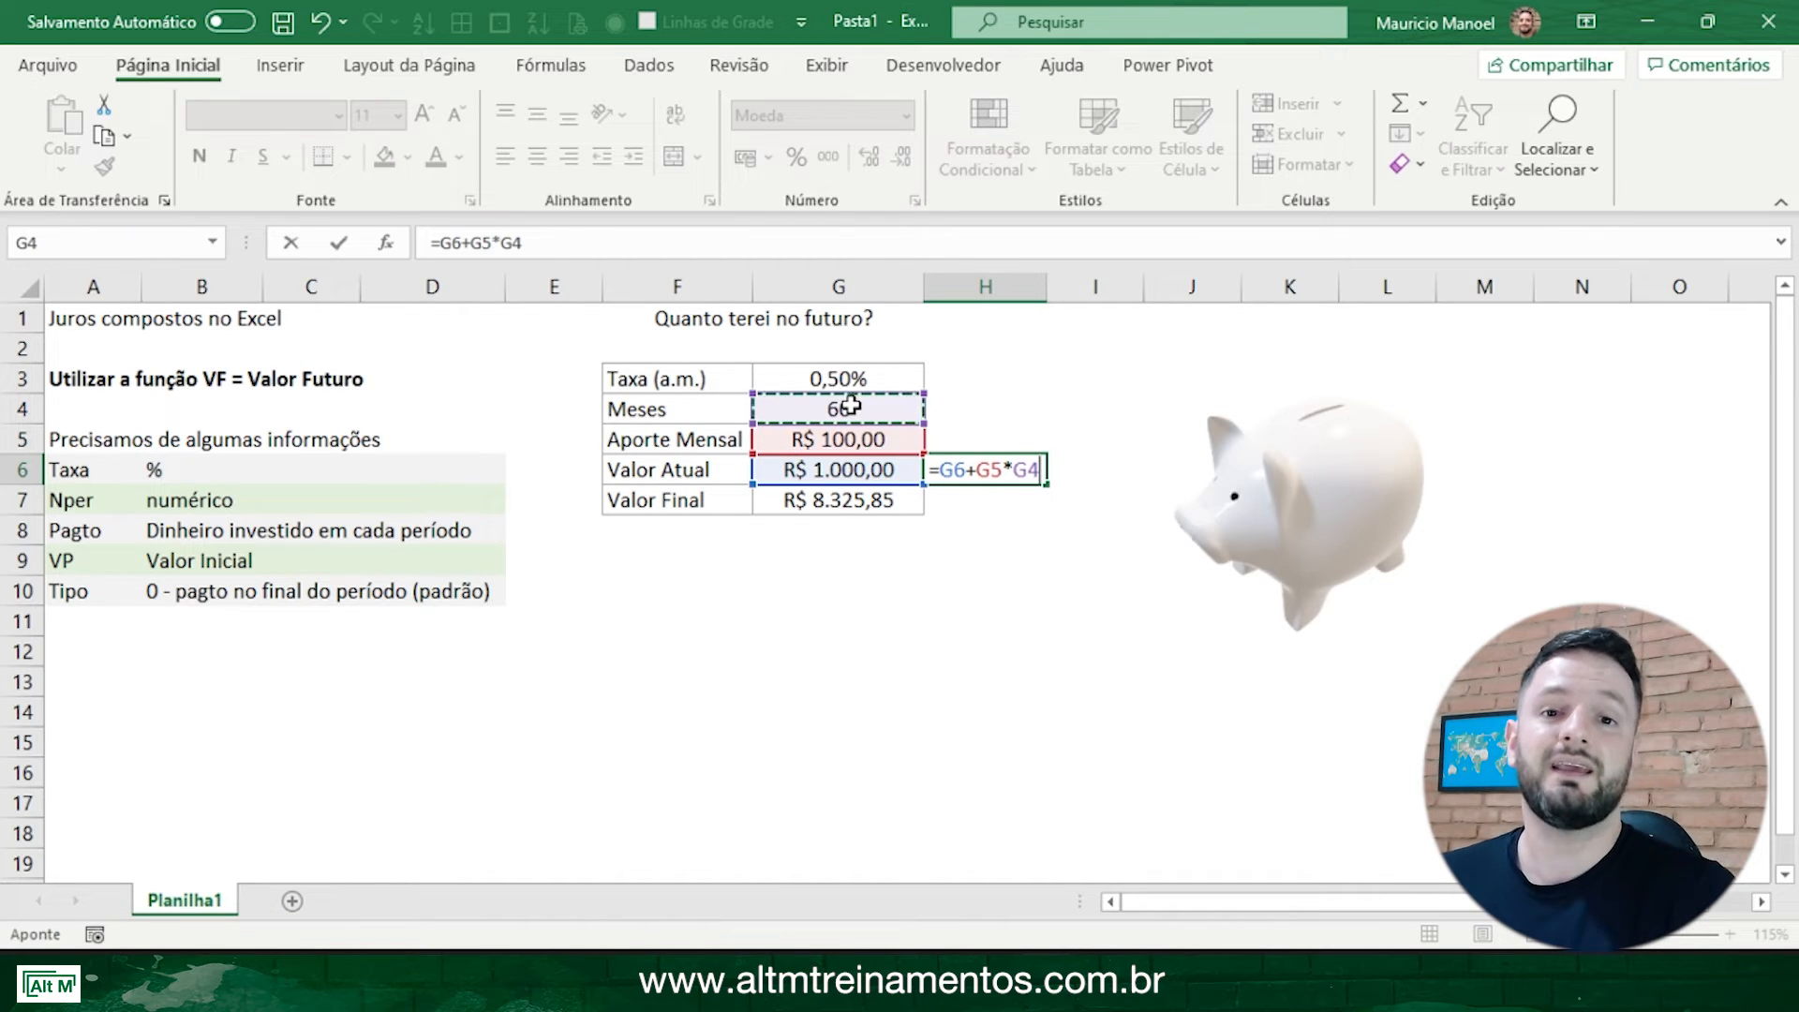
{"action": "key", "text": "Return"}
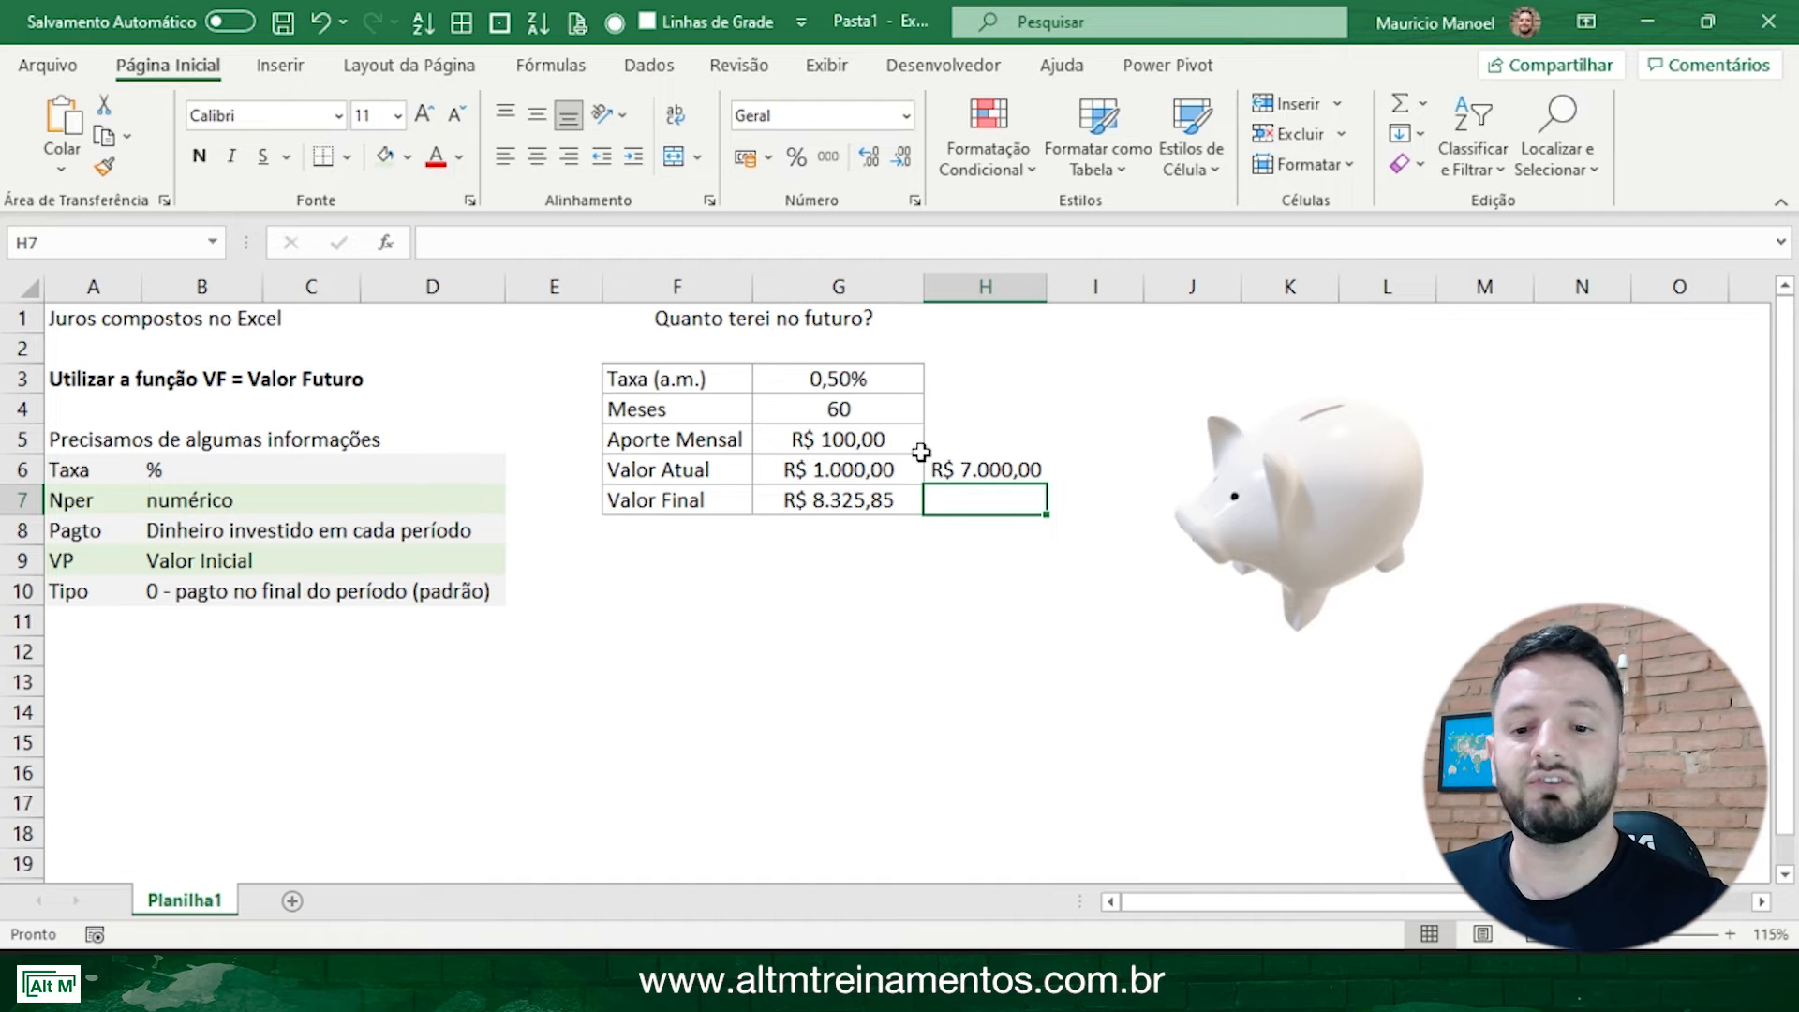
{"action": "left_click", "coordinate": [970, 471]}
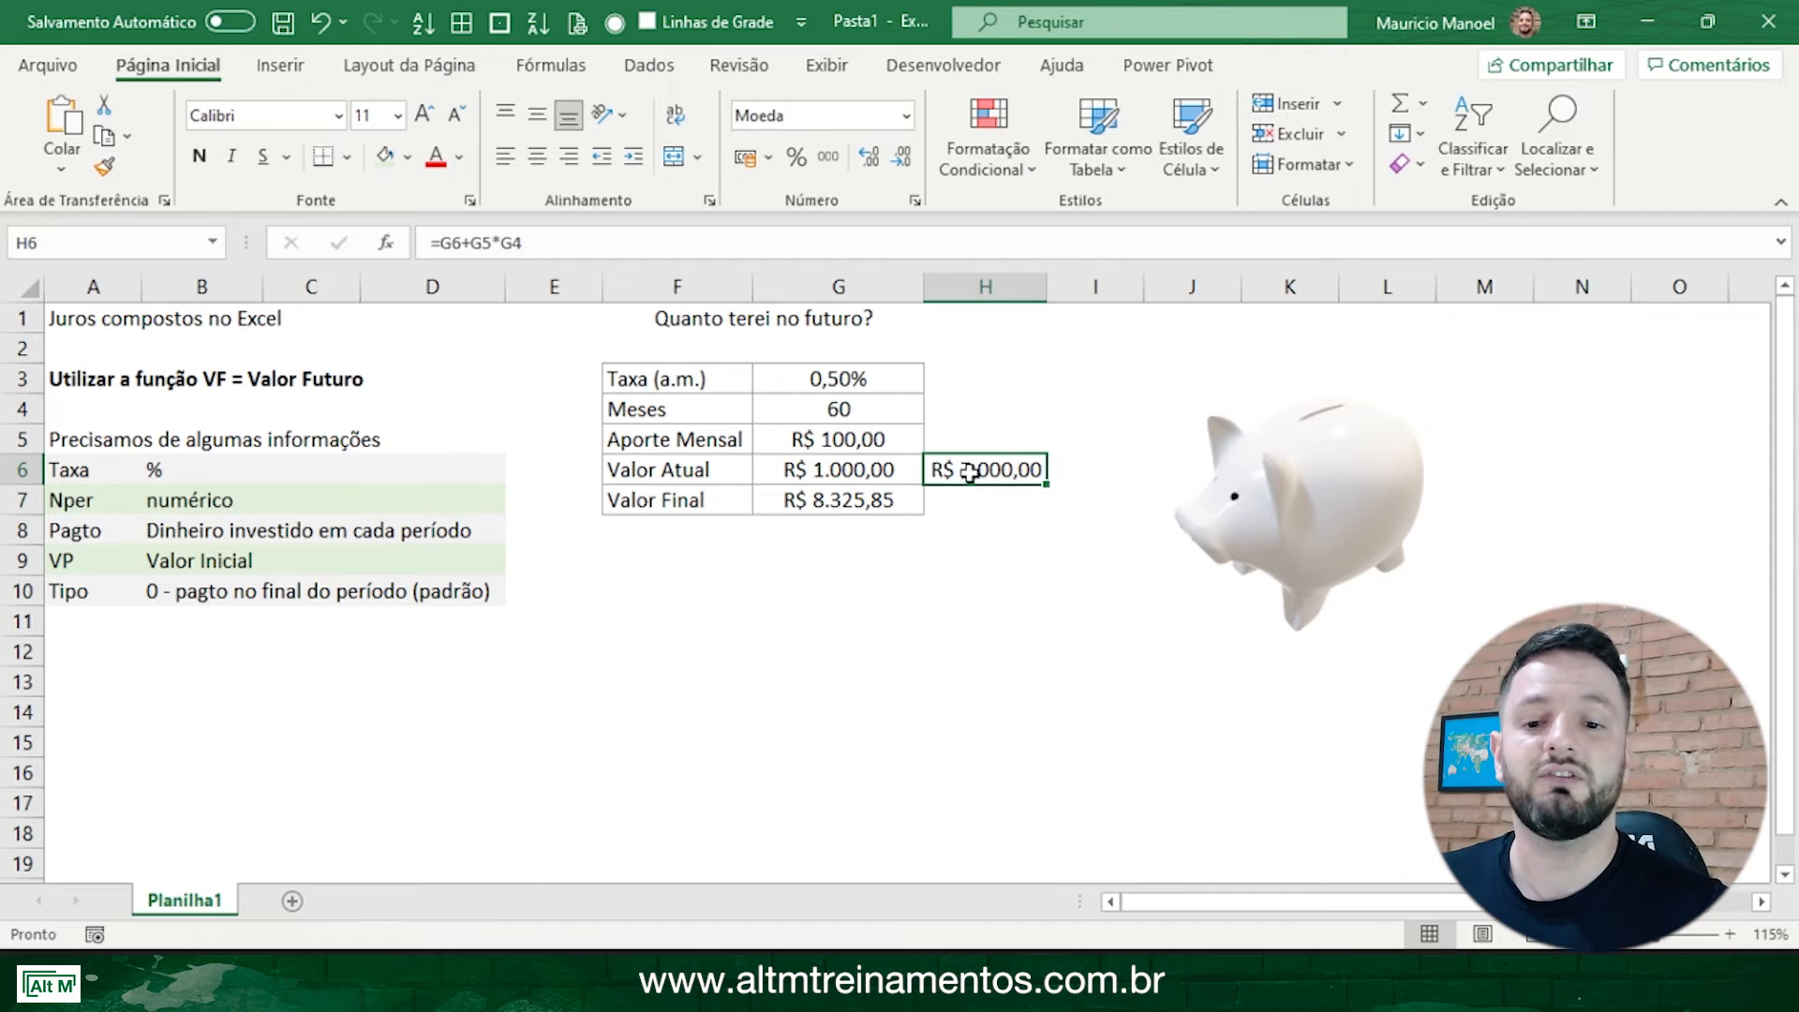
{"action": "left_click", "coordinate": [860, 378]}
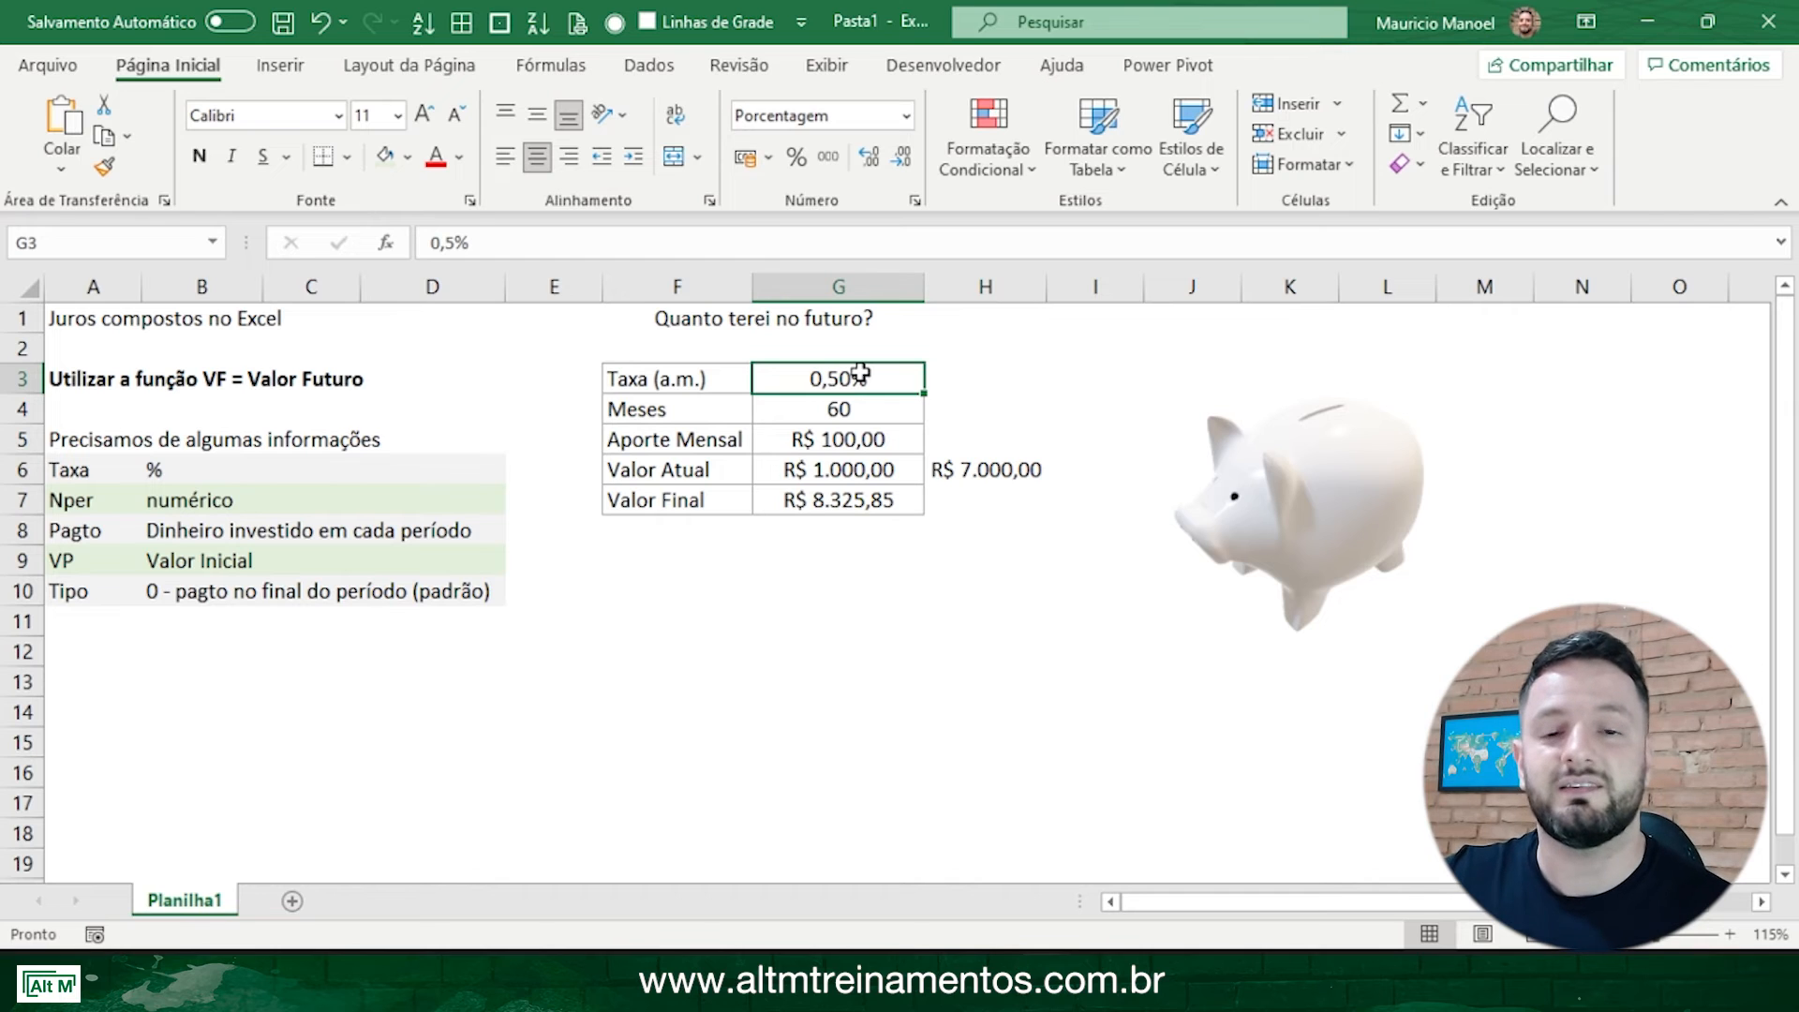
{"action": "left_click", "coordinate": [820, 499]}
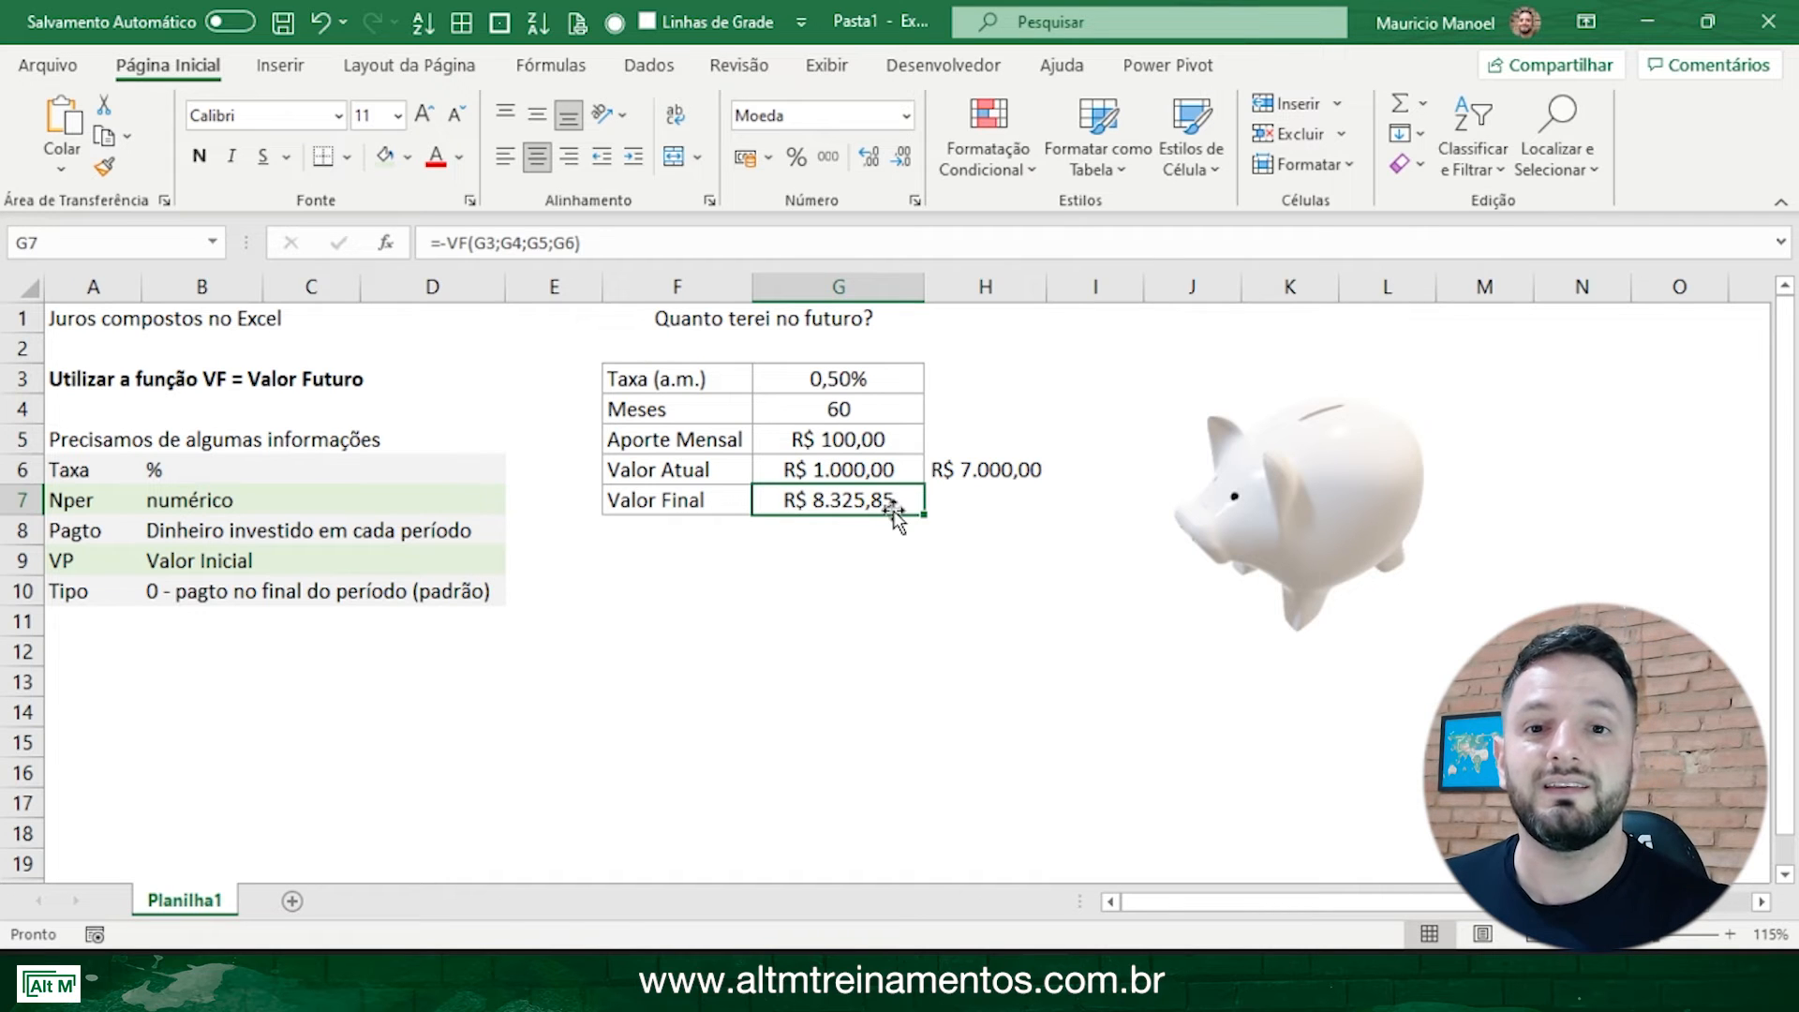
Step: Set the number of months in G4 to 12 and compare the deposited money with the final value
{"action": "left_click", "coordinate": [857, 412]}
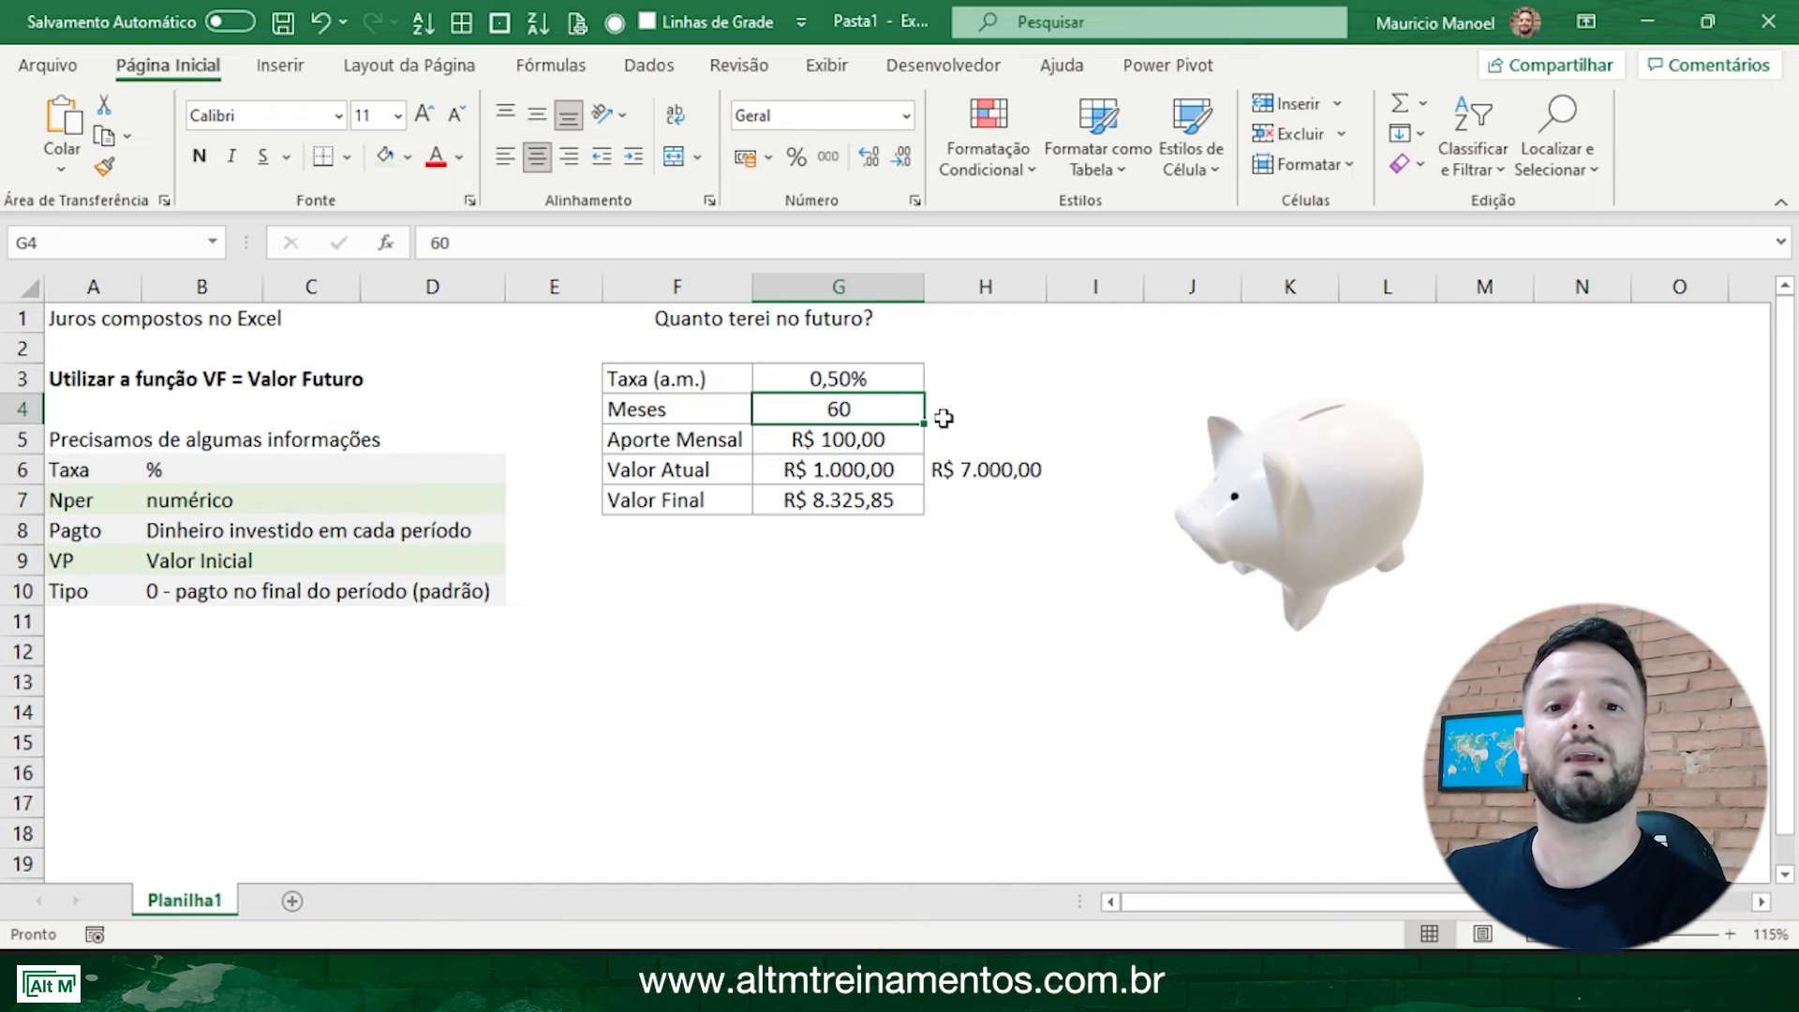
{"action": "type", "text": "12"}
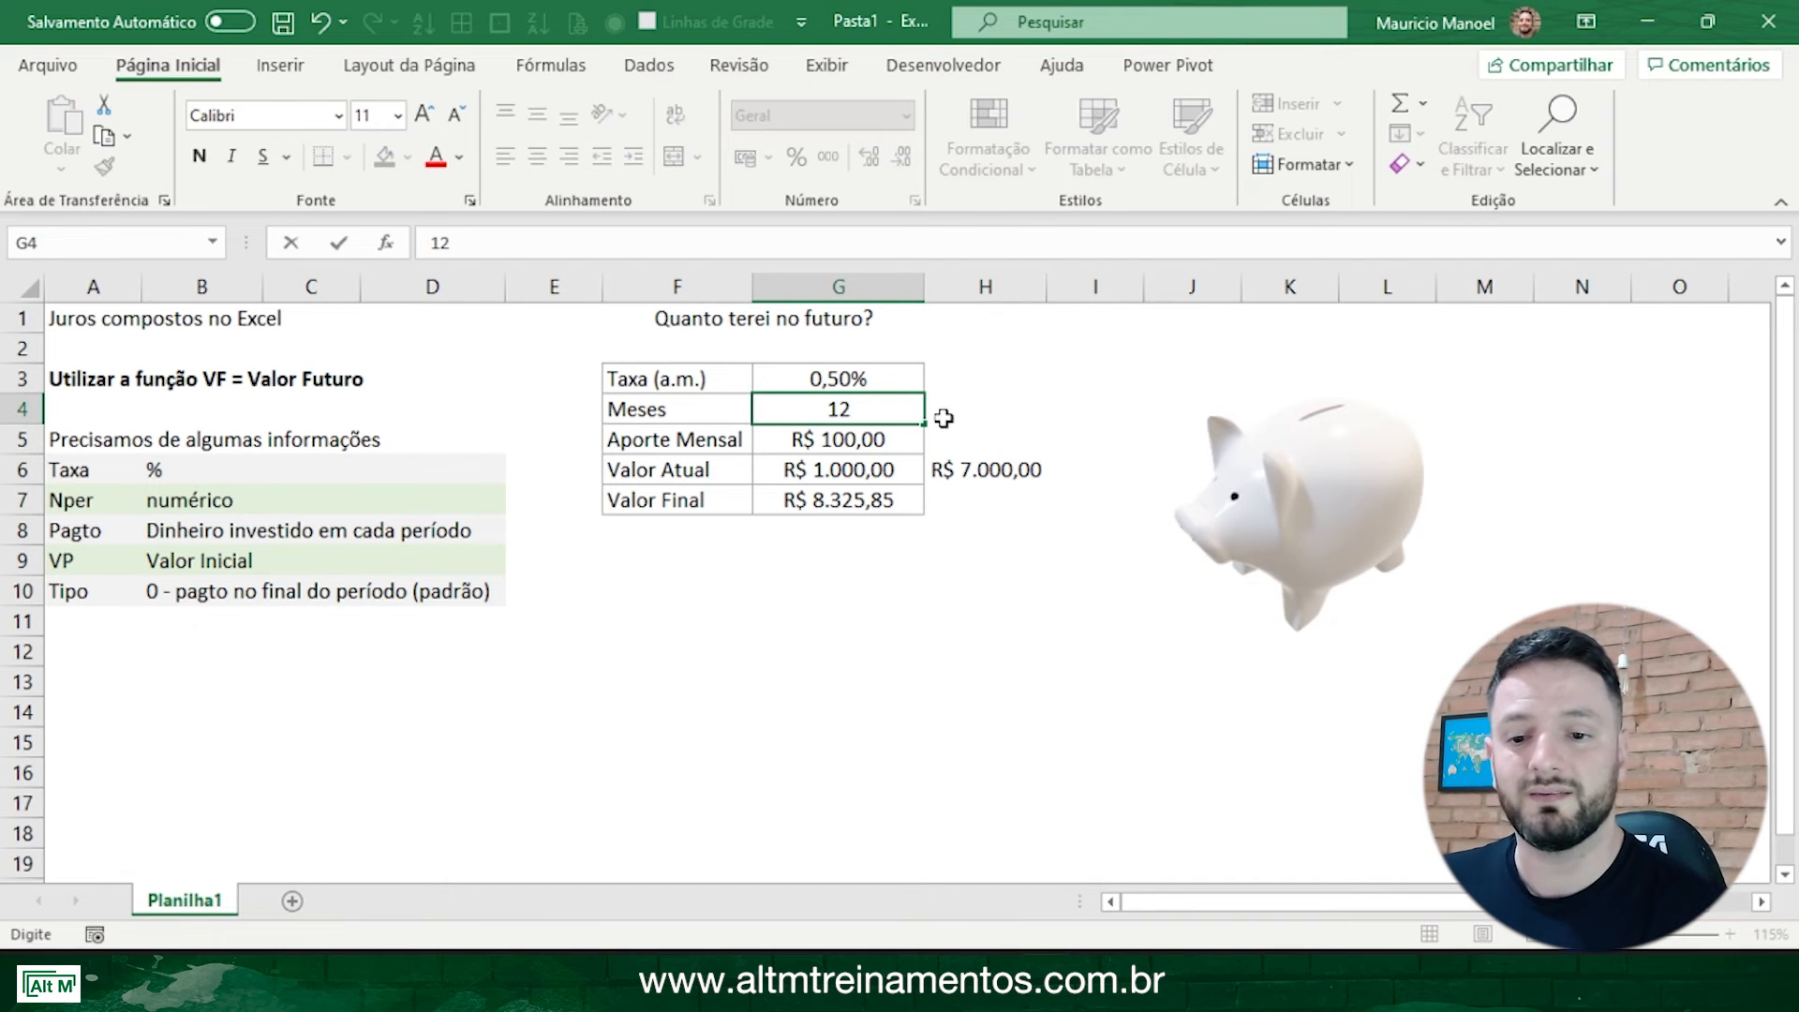
{"action": "key", "text": "Return"}
{"action": "left_click", "coordinate": [984, 466]}
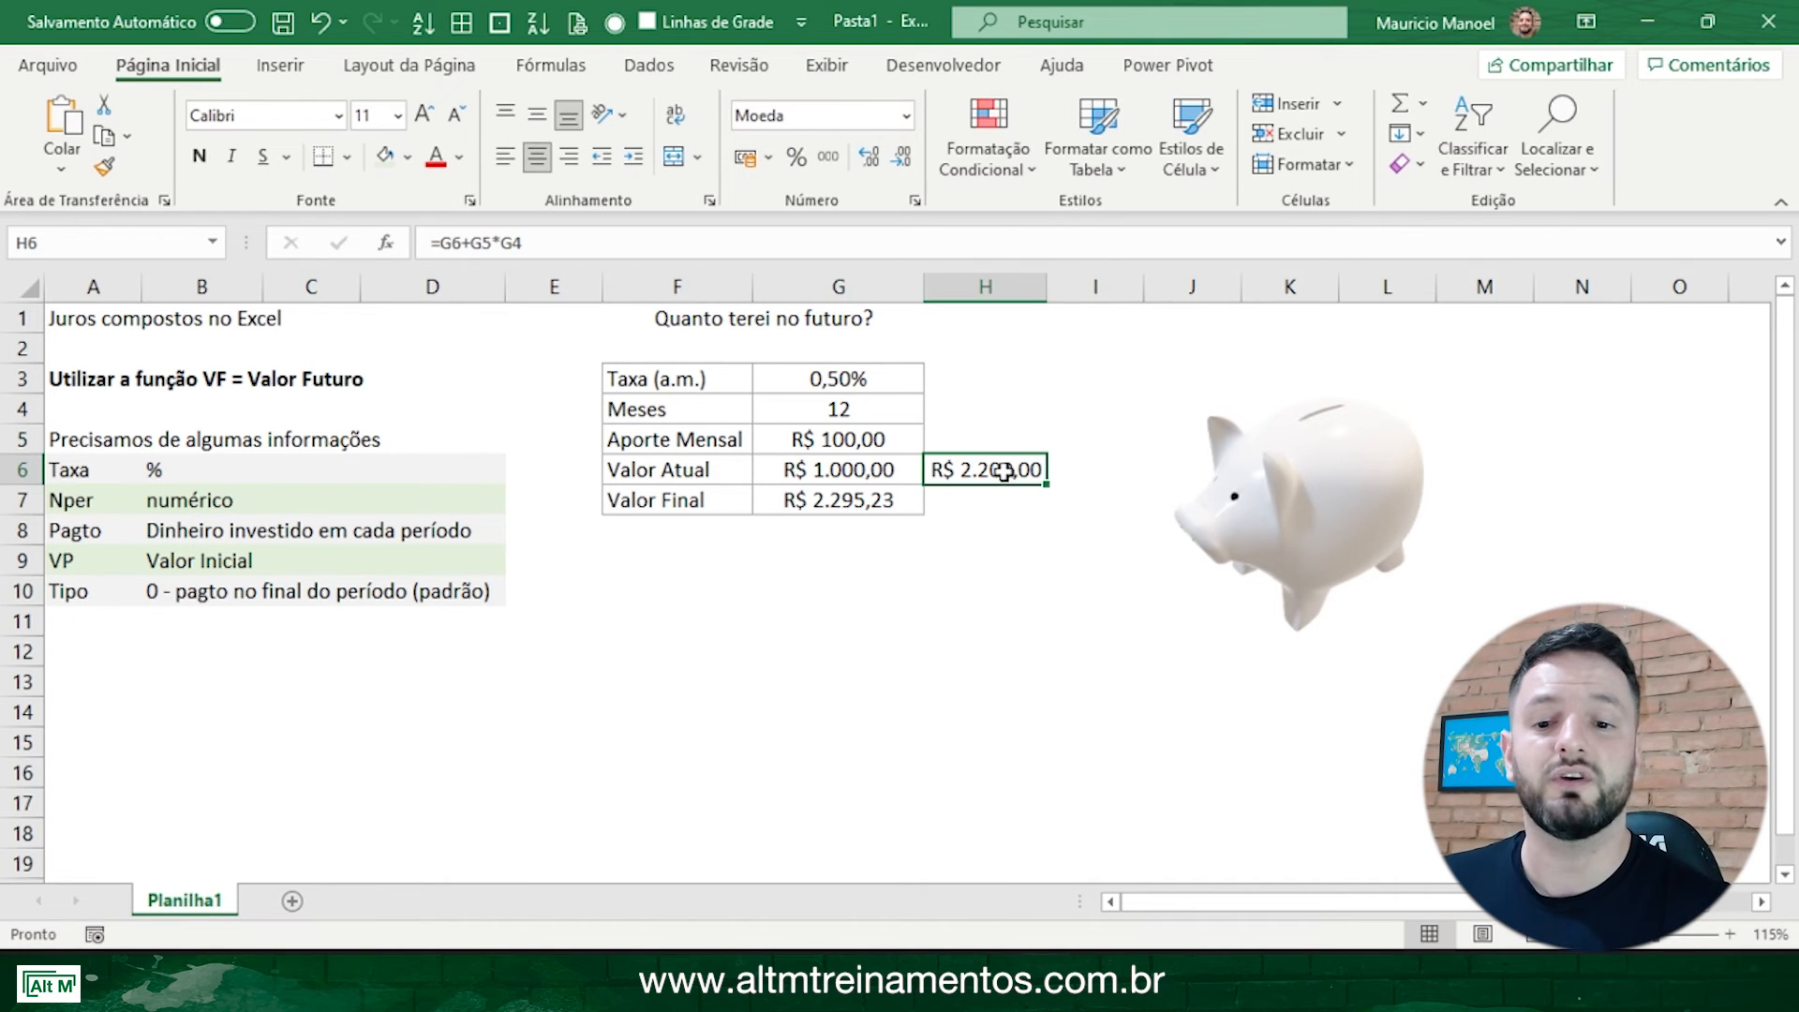
{"action": "left_click", "coordinate": [871, 507]}
Step: Set the monthly rate in G3 to 1% and check the final value in G7
{"action": "left_click", "coordinate": [856, 380]}
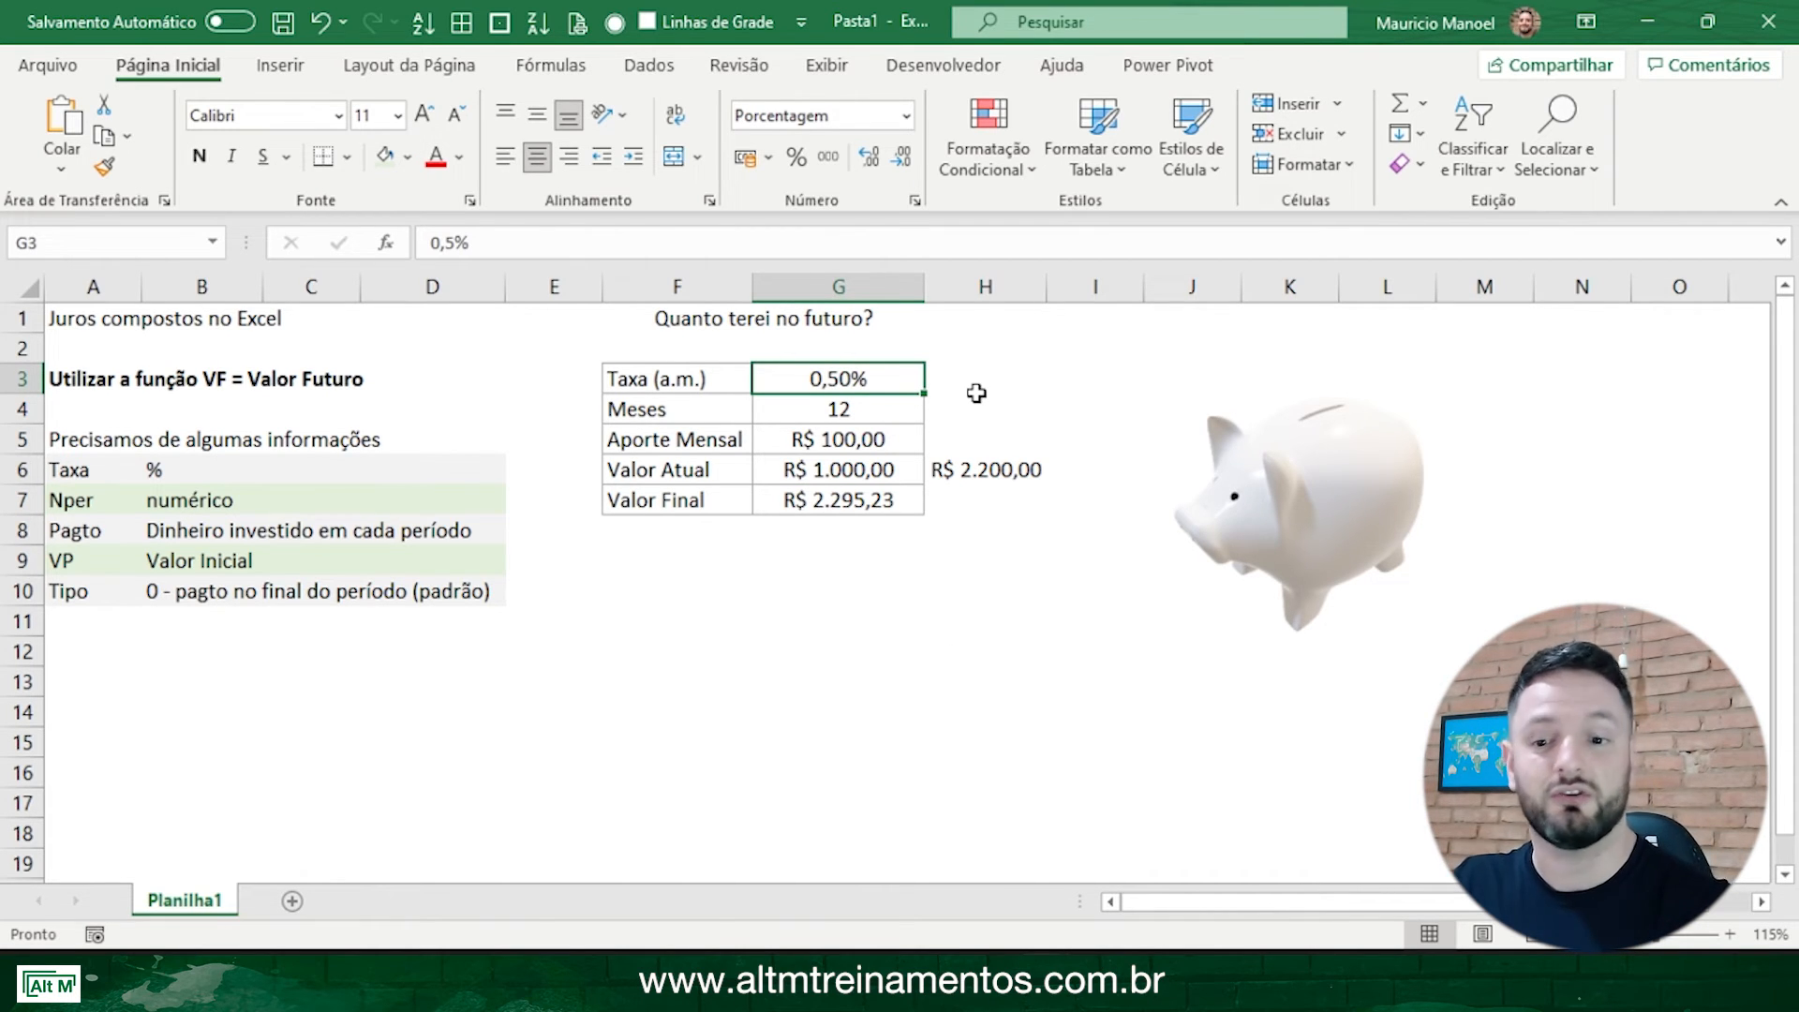
{"action": "type", "text": "1"}
{"action": "key", "text": "Return"}
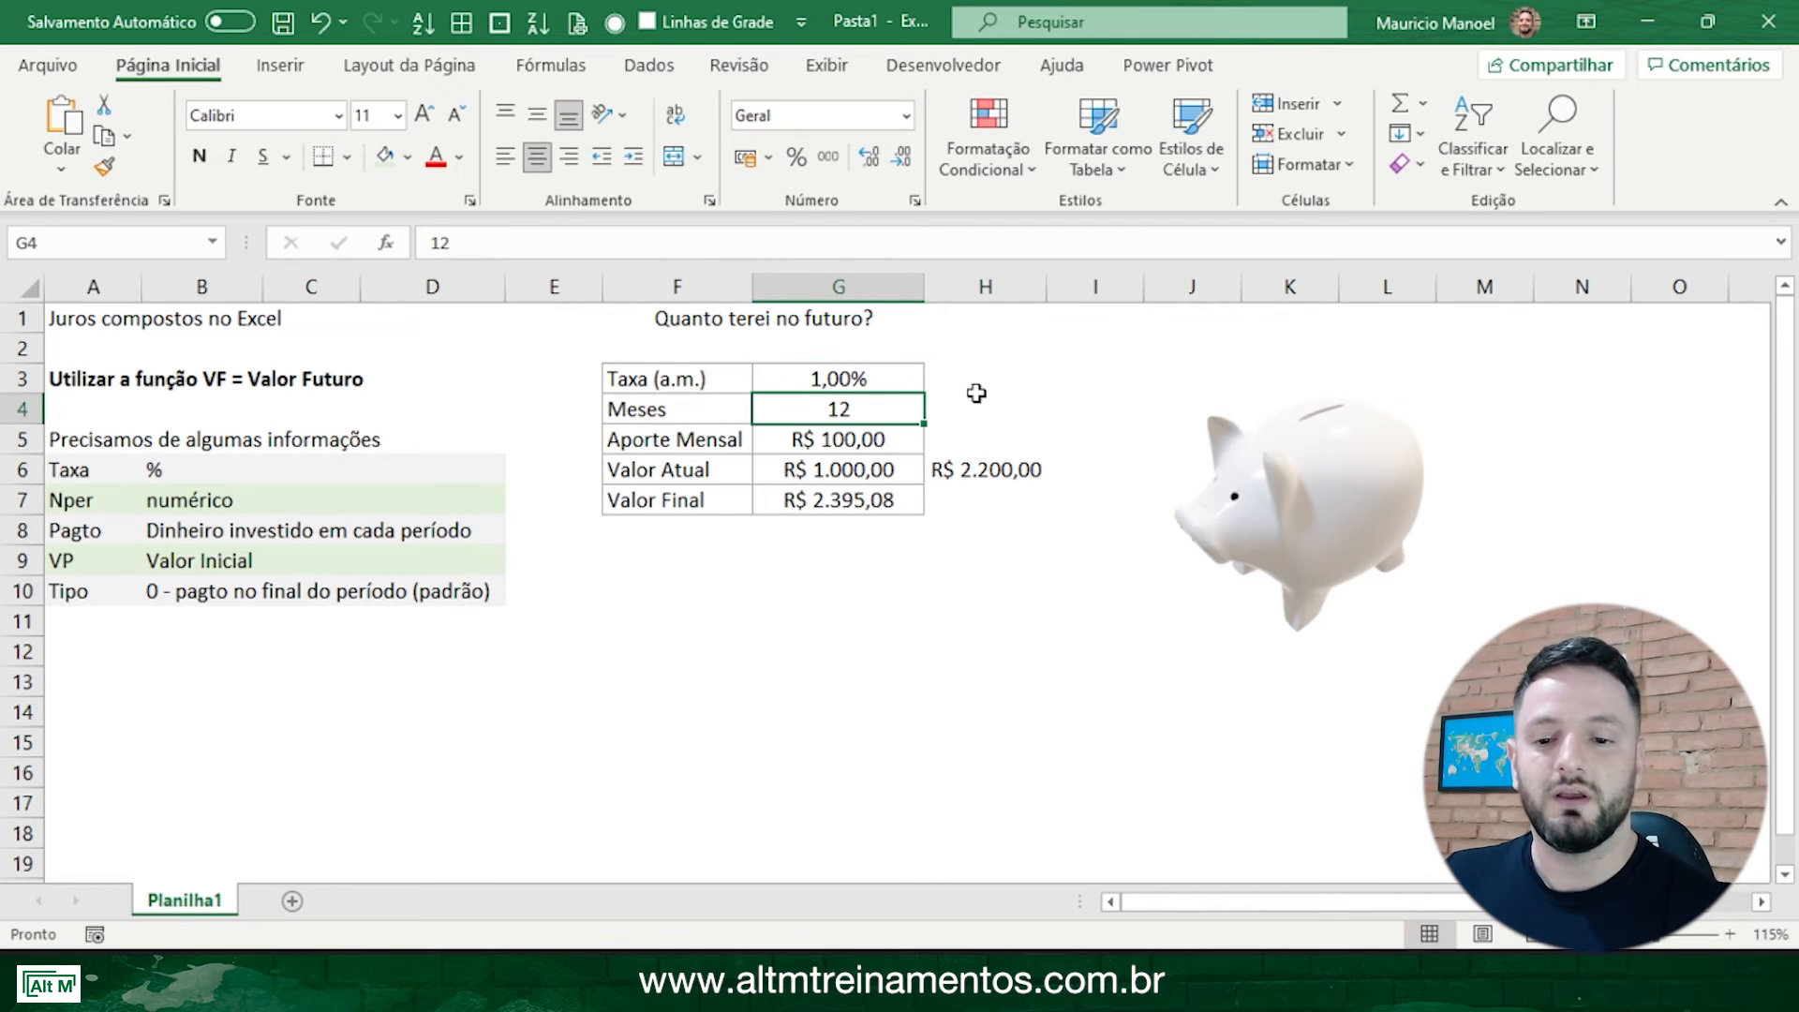
{"action": "left_click", "coordinate": [842, 504]}
Step: Set the number of months in G4 to 60 and check the final value against the current value
{"action": "left_click", "coordinate": [846, 416]}
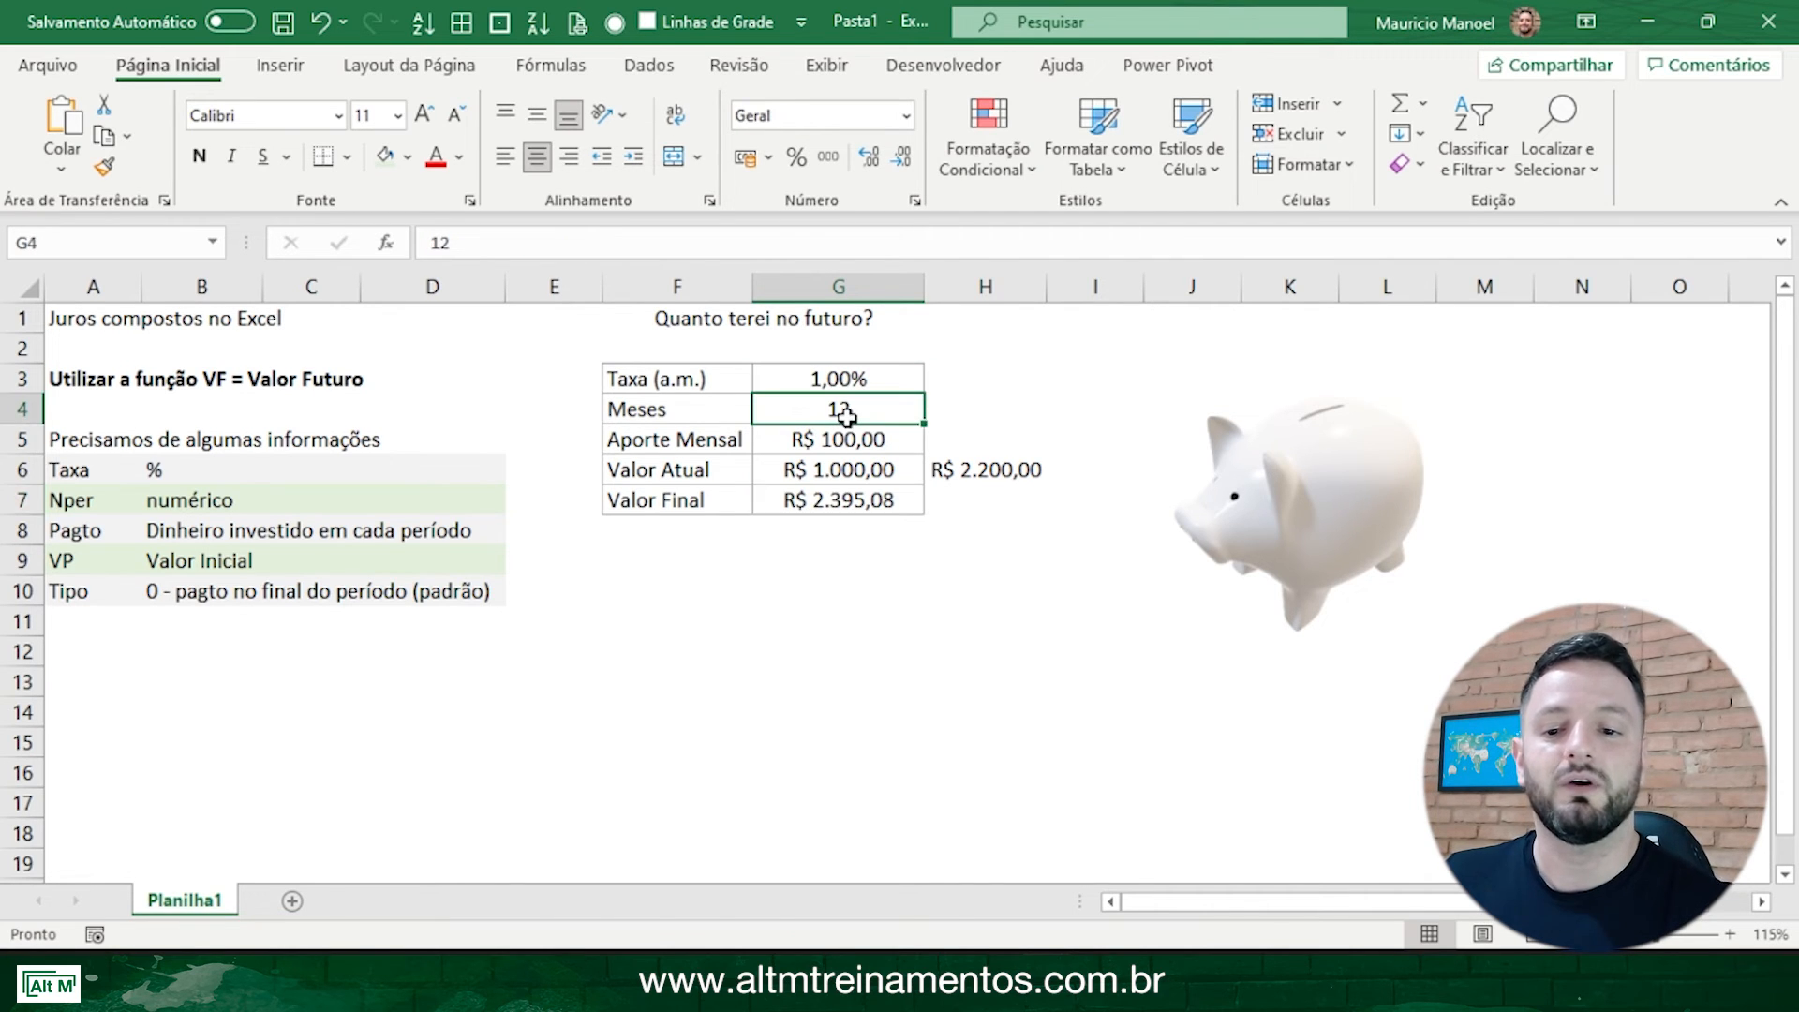
{"action": "type", "text": "60"}
{"action": "key", "text": "Return"}
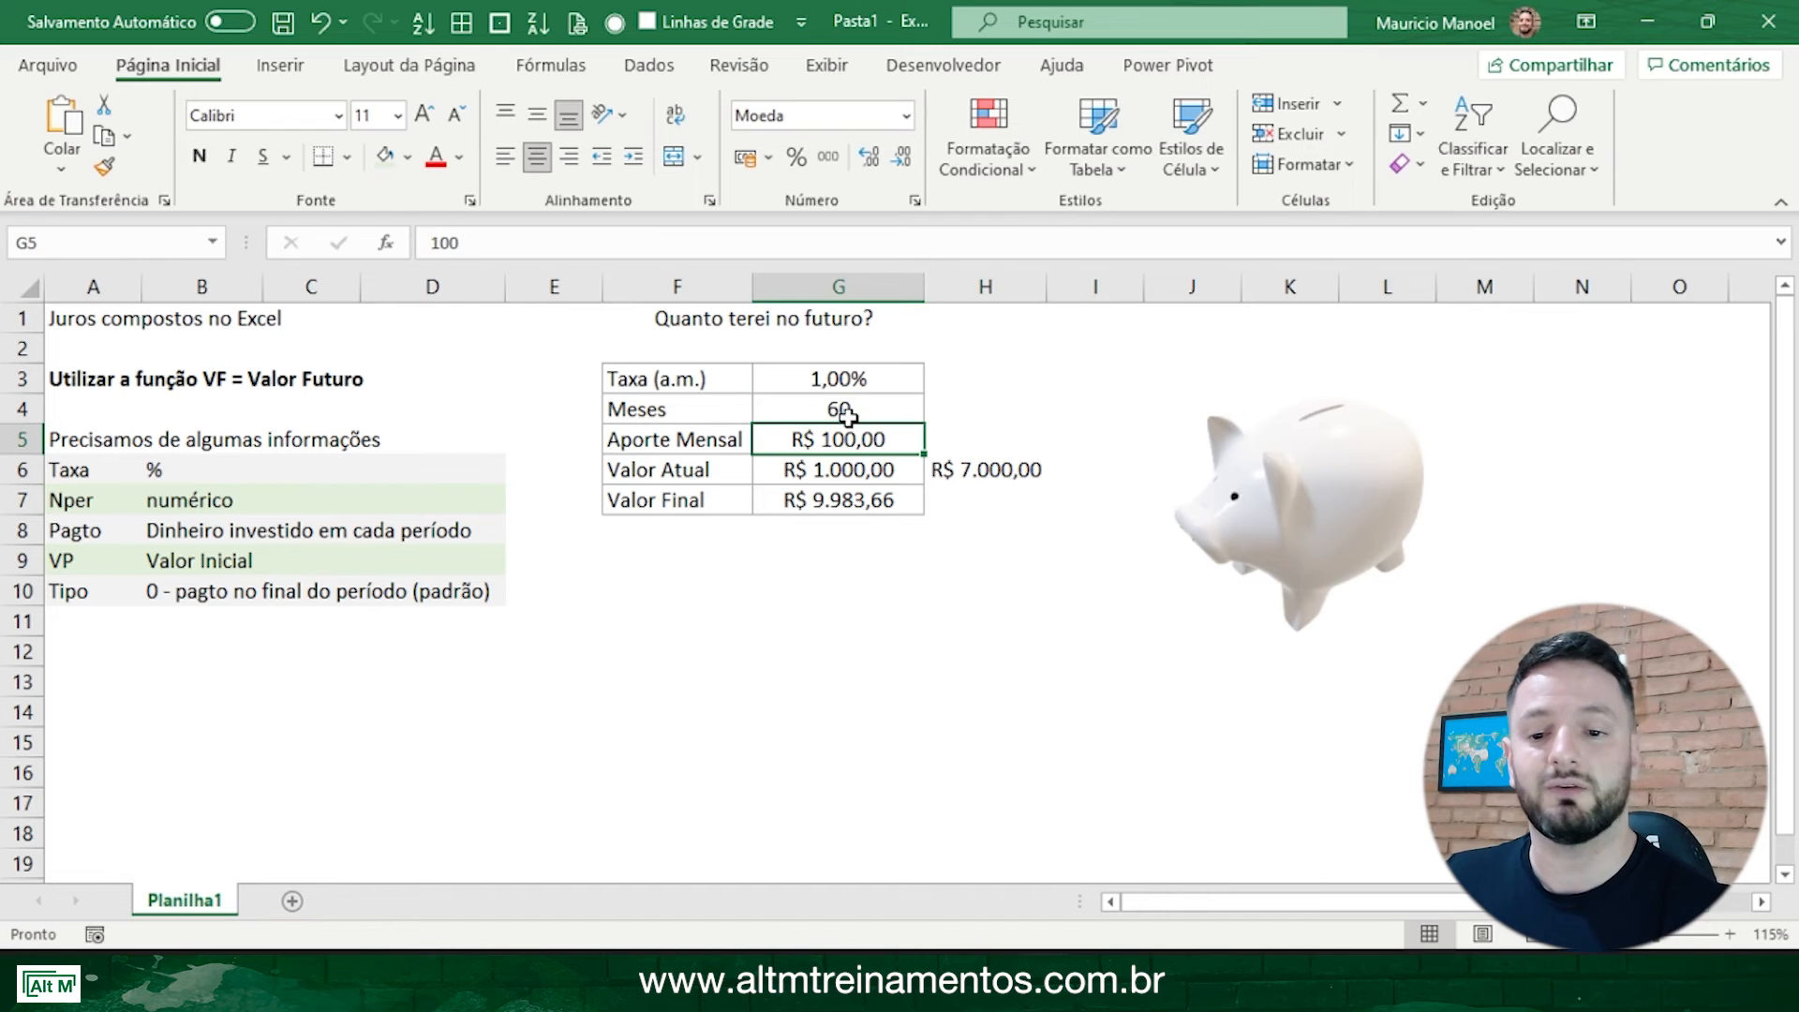
{"action": "left_click", "coordinate": [825, 496]}
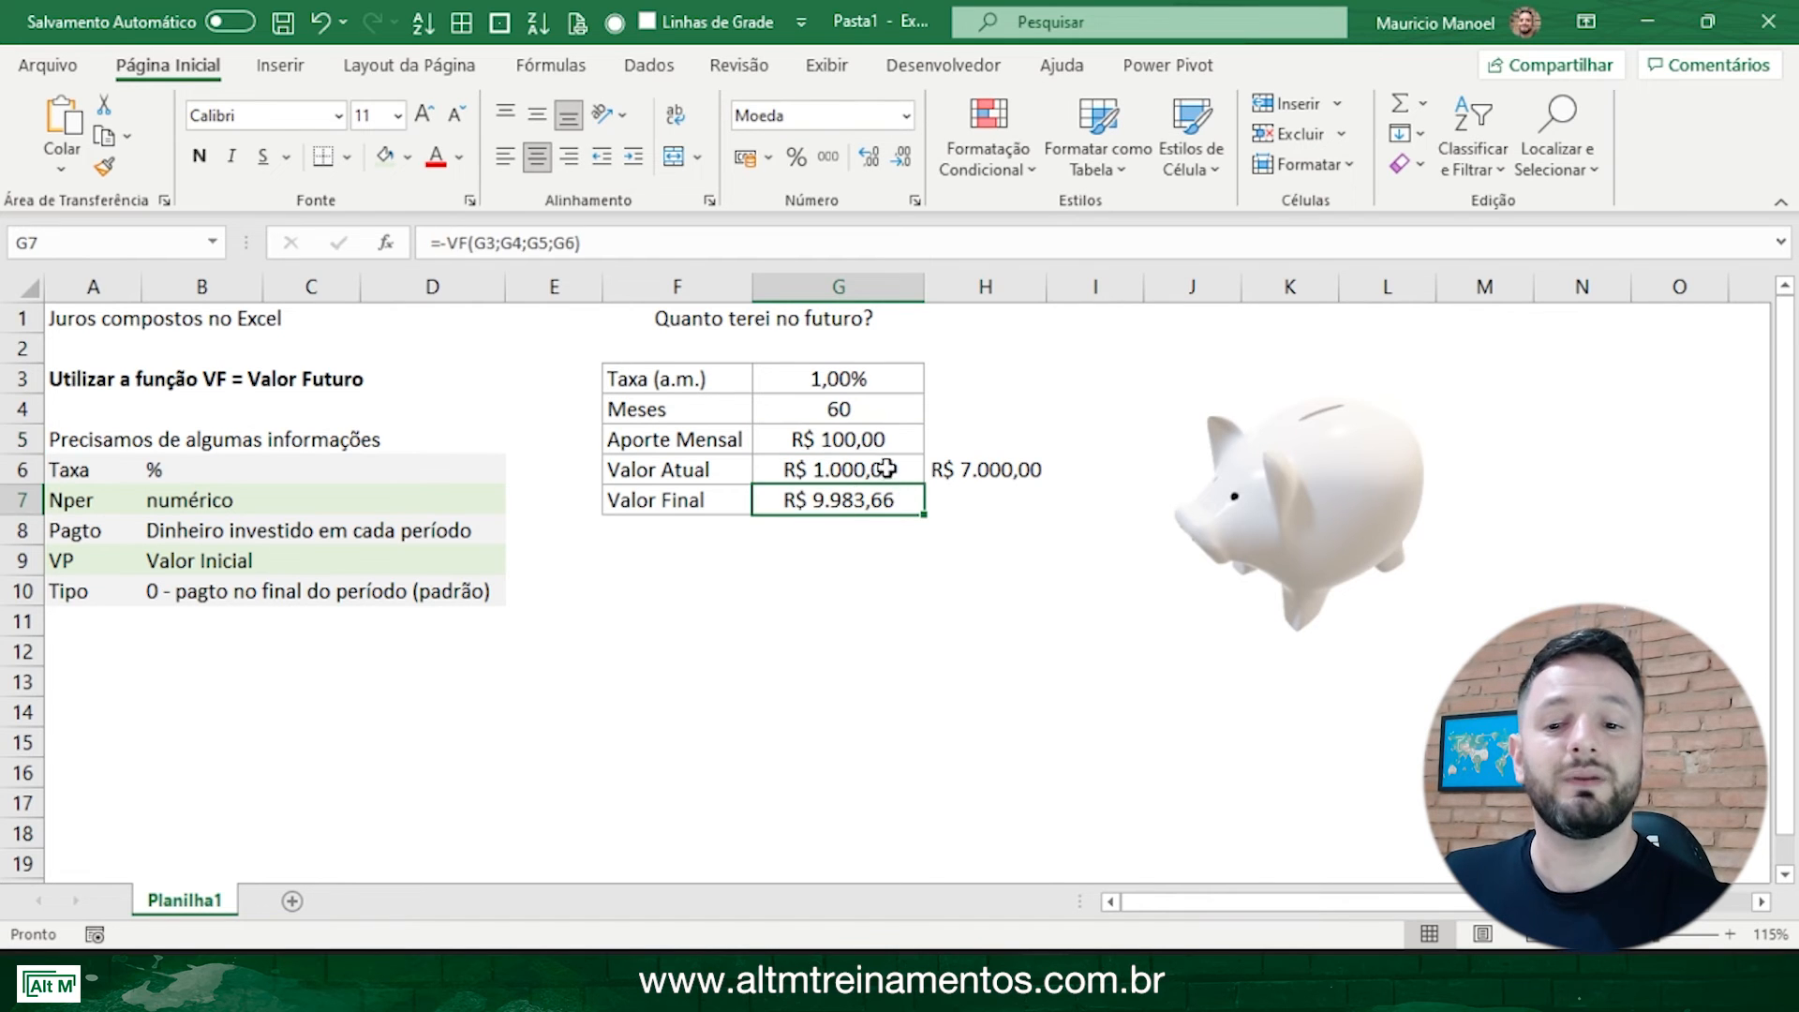
{"action": "left_click", "coordinate": [840, 474]}
Step: Set the monthly deposit in G5 to 300 and widen column H enough to show the deposited money
{"action": "left_click", "coordinate": [824, 442]}
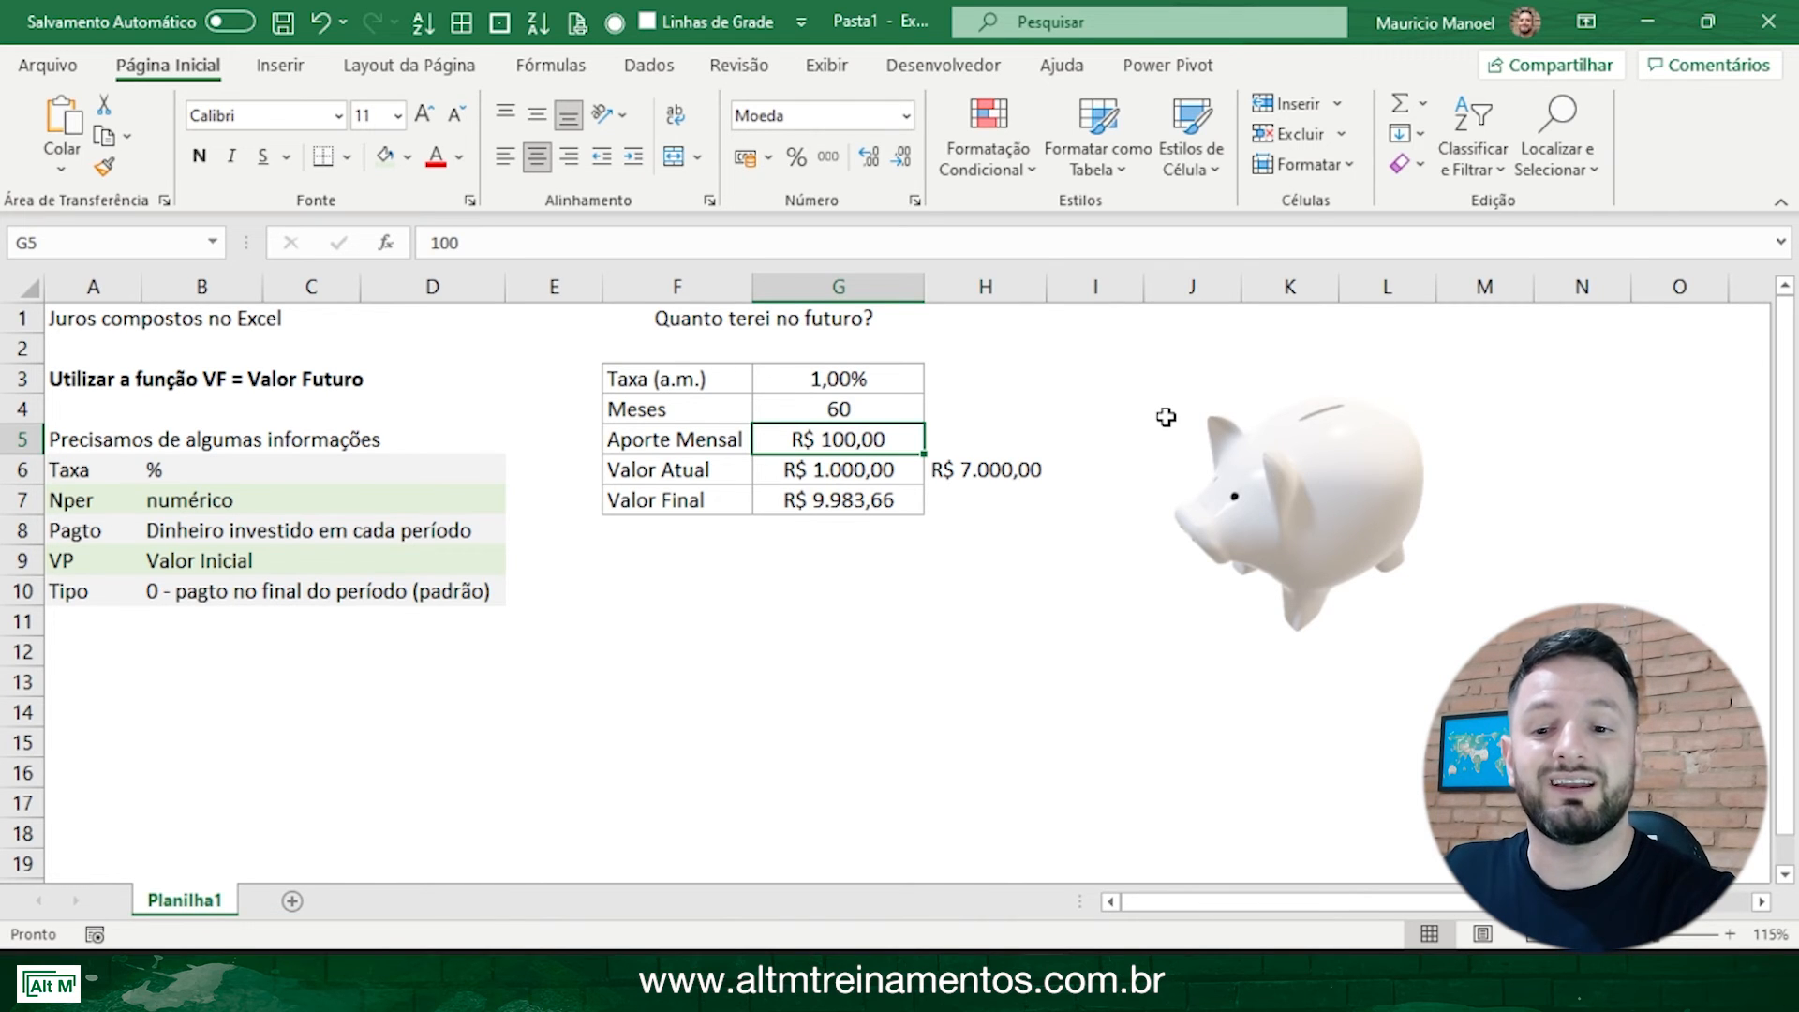
{"action": "type", "text": "300"}
{"action": "key", "text": "Return"}
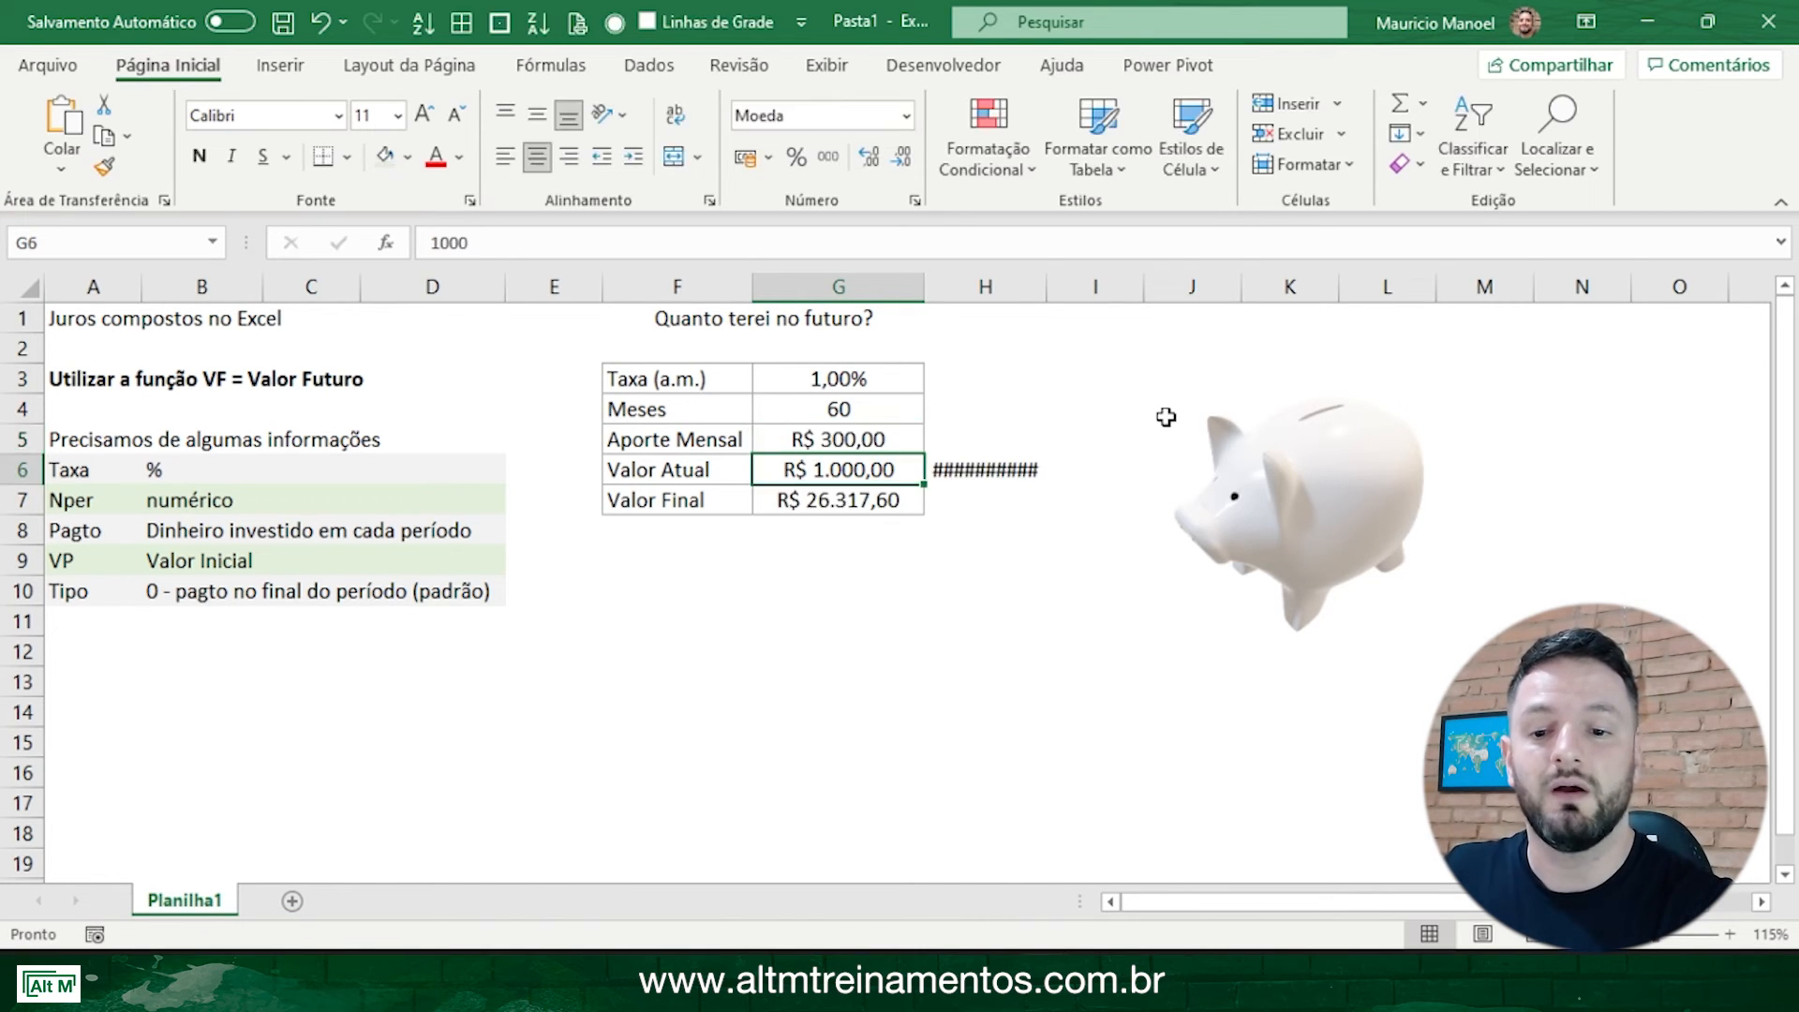
{"action": "left_click", "coordinate": [873, 506]}
{"action": "left_click_drag", "start_coordinate": [1047, 285], "coordinate": [1088, 285]}
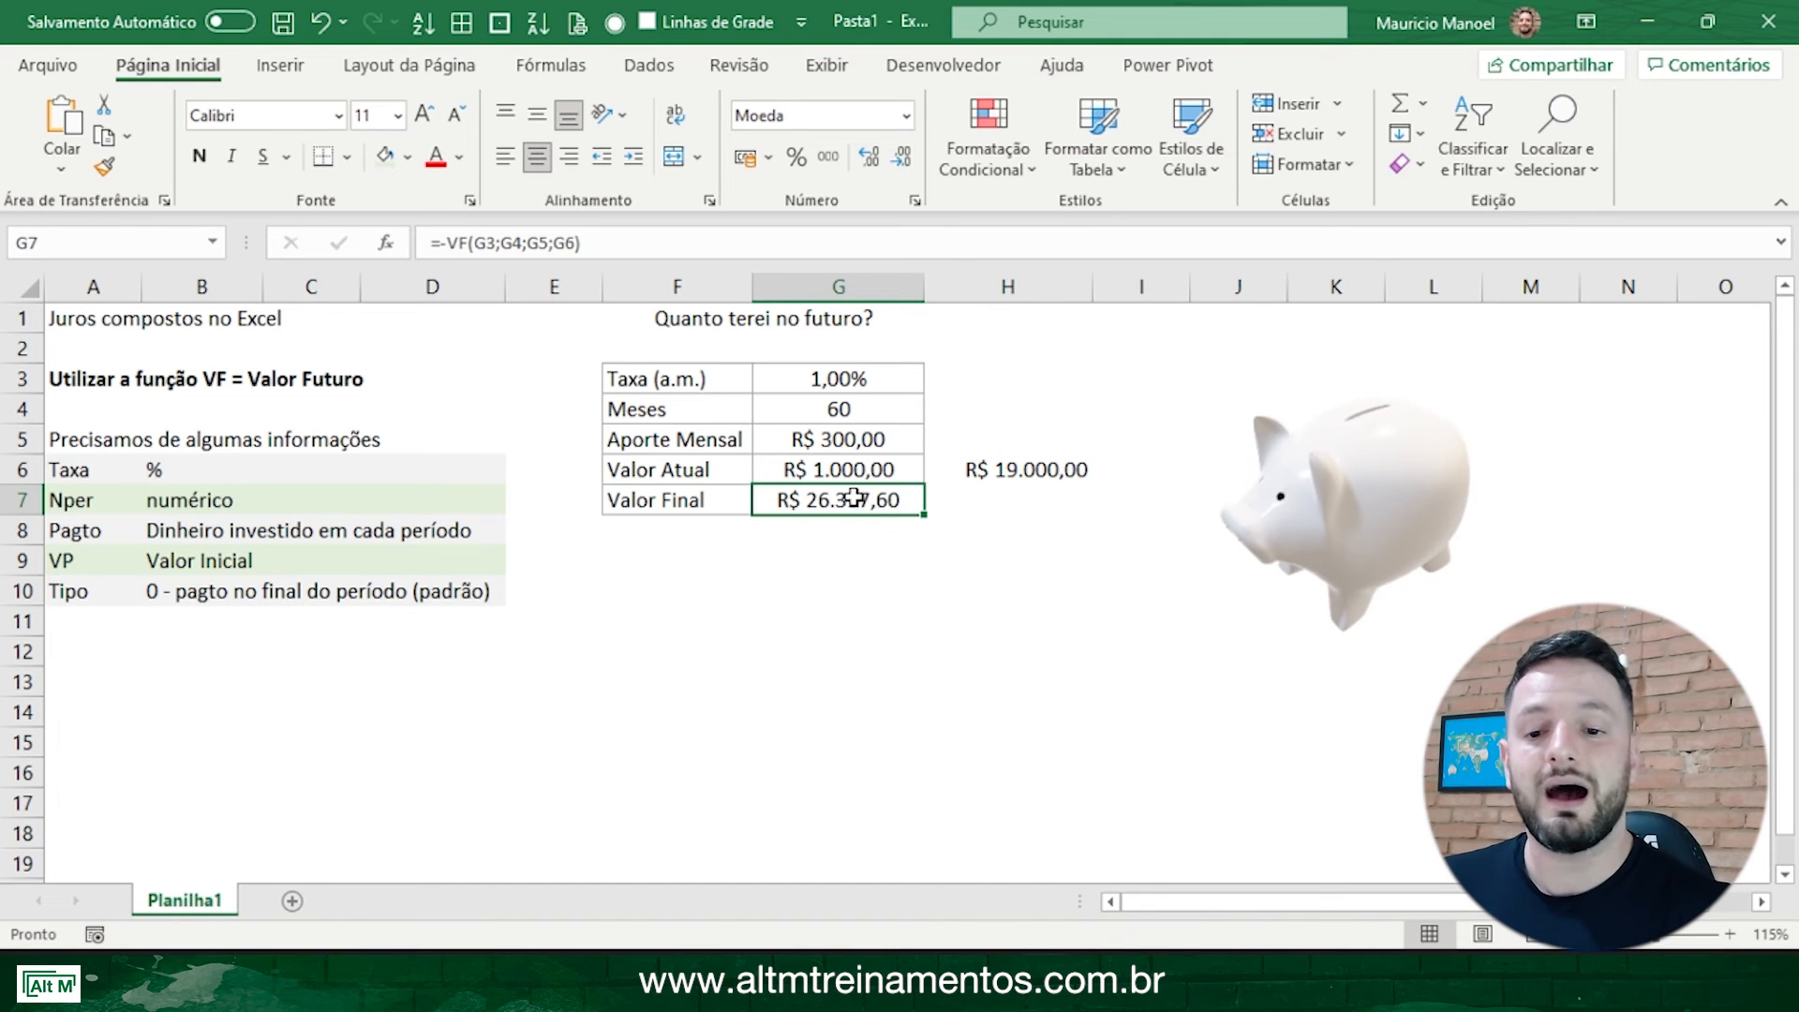
Step: Open the final value formula in G7 for editing and select its VF(G3;G4;G5;G6) part
{"action": "double_click", "coordinate": [811, 499]}
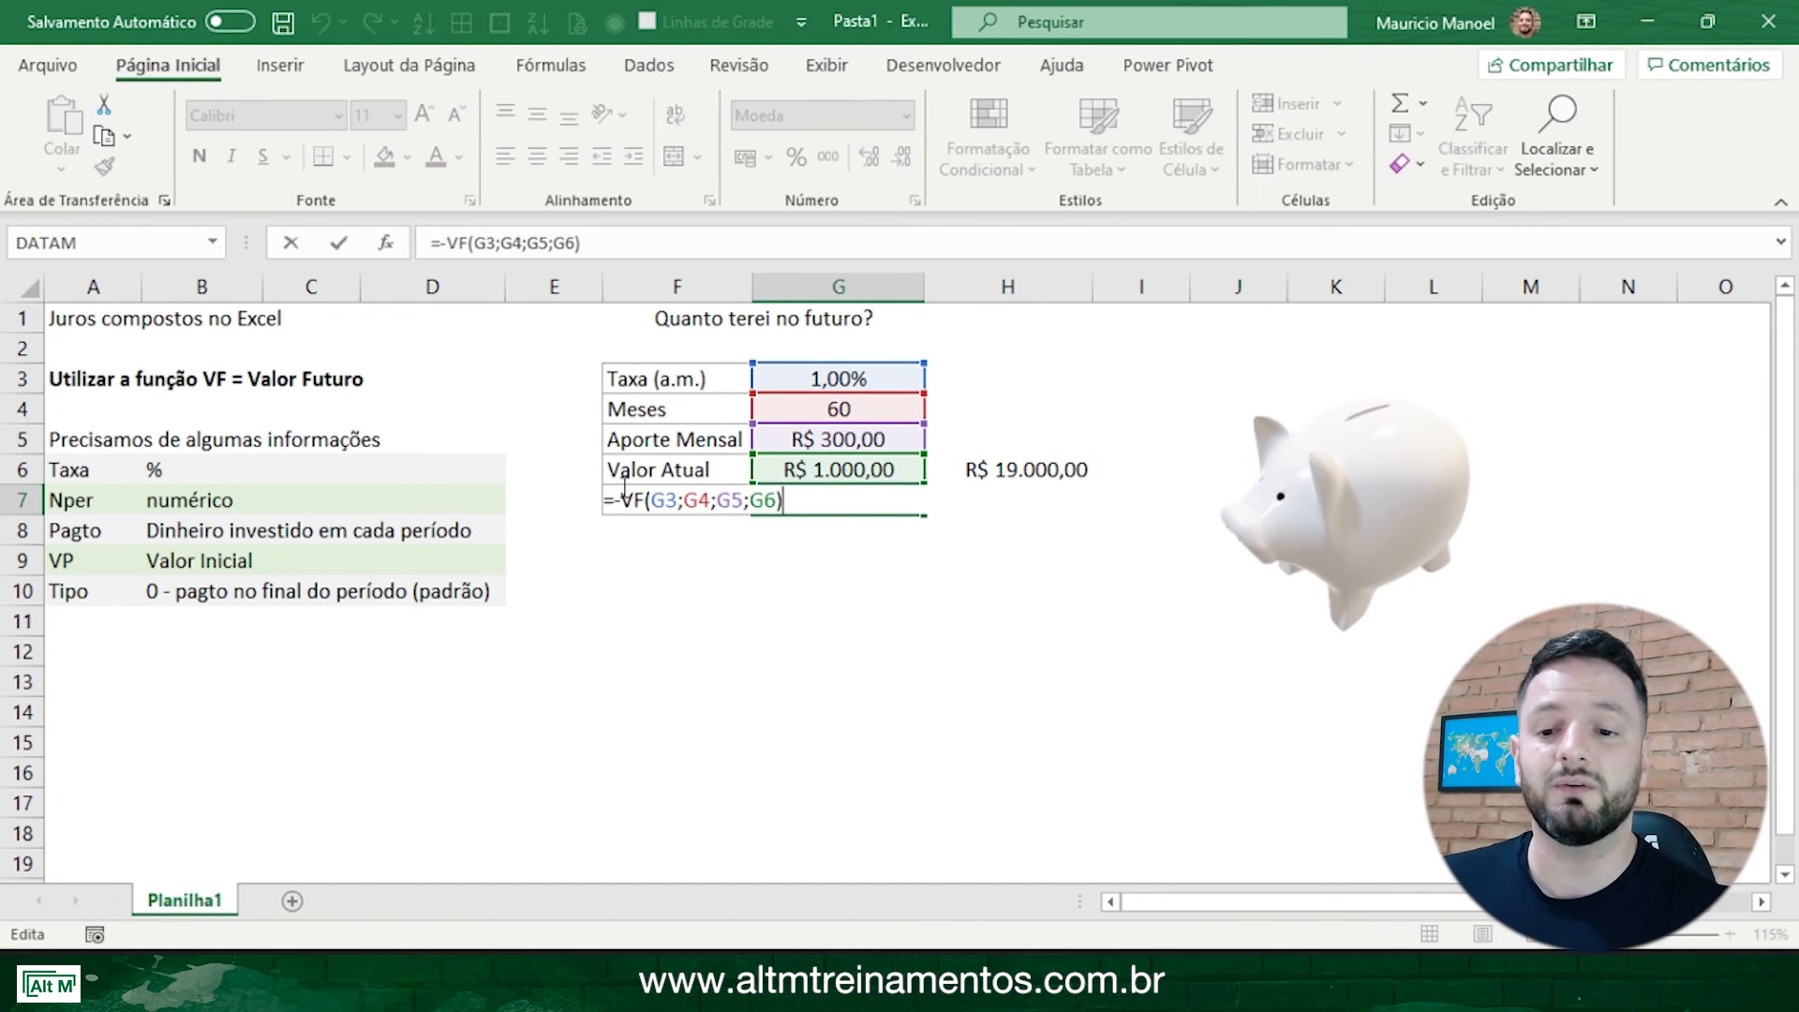
{"action": "left_click_drag", "start_coordinate": [622, 498], "coordinate": [785, 499]}
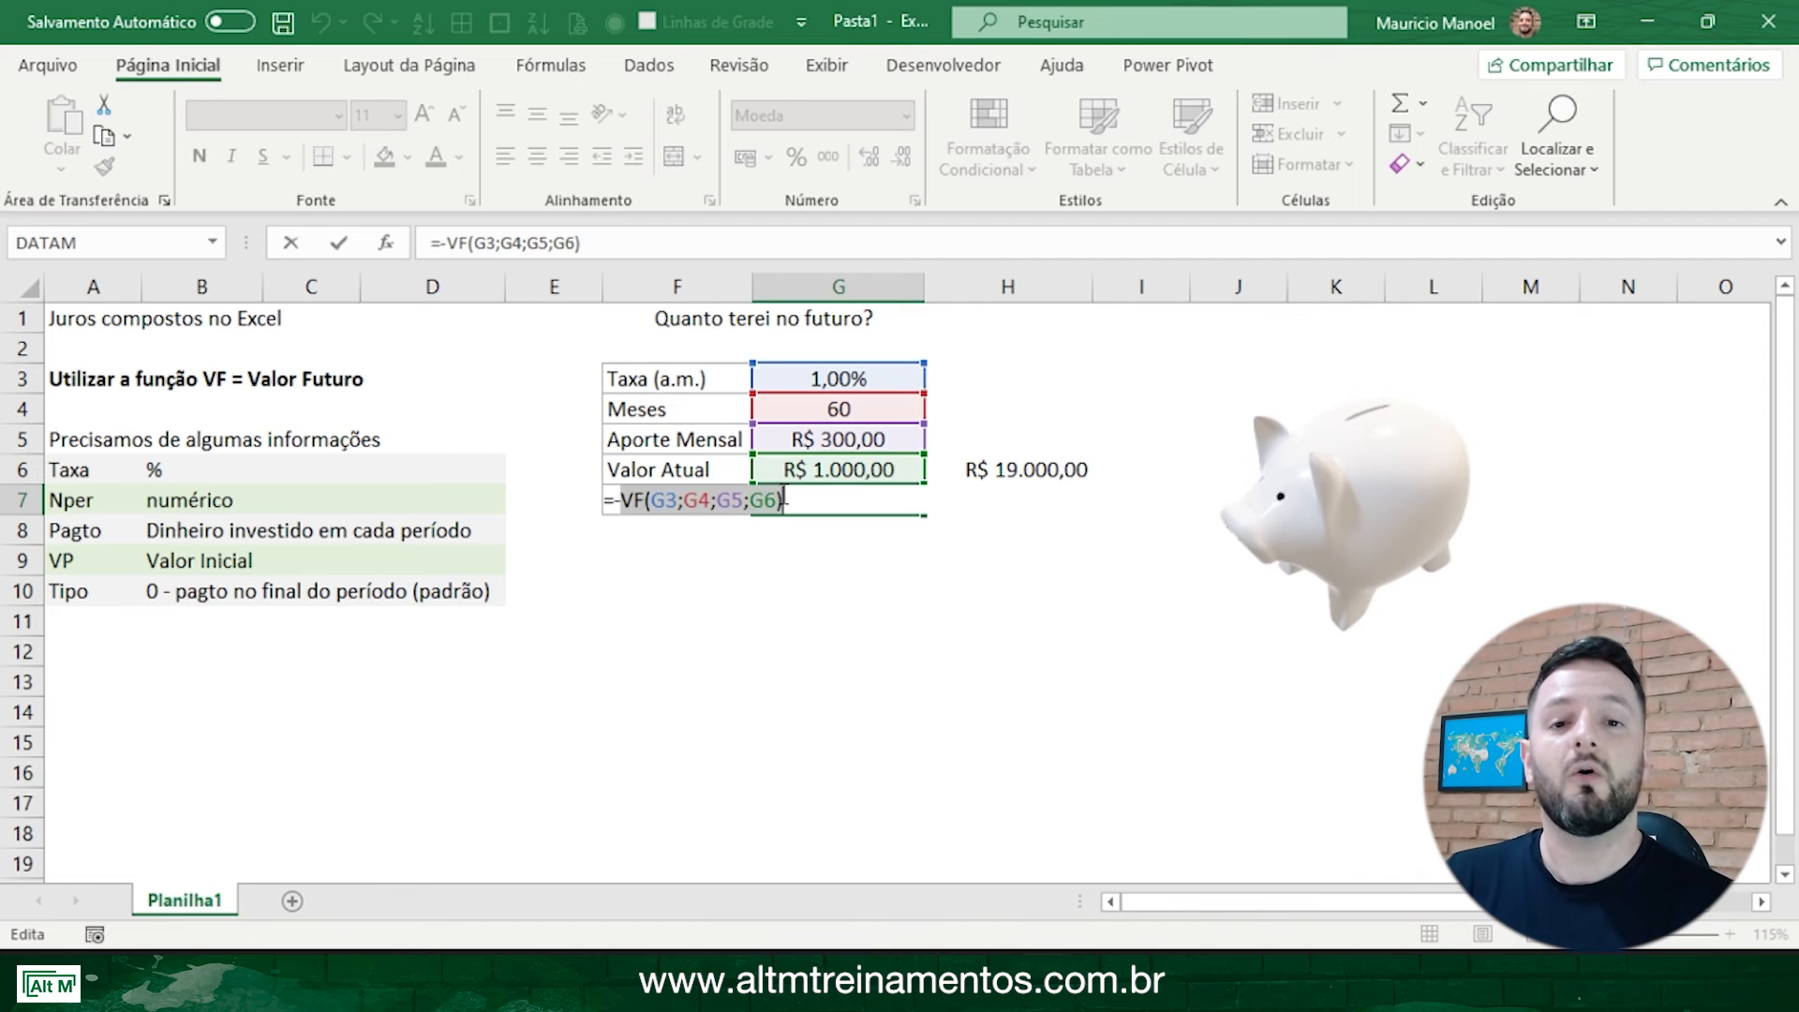